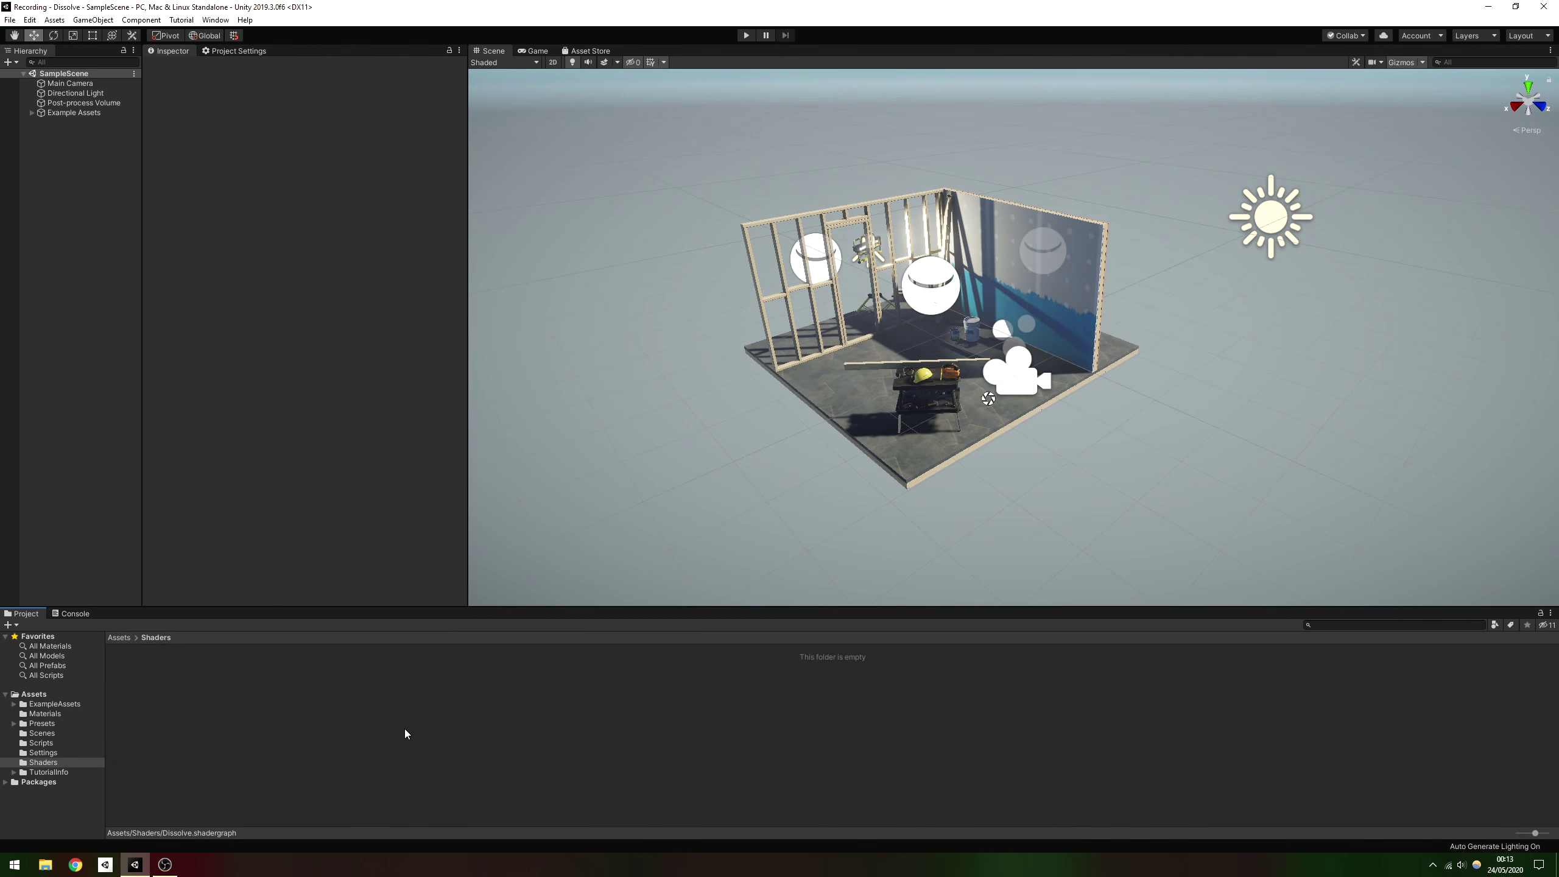
- Create a PBR shader graph named Dissolve in the Shaders folder and open it for editing
right_click(271, 695)
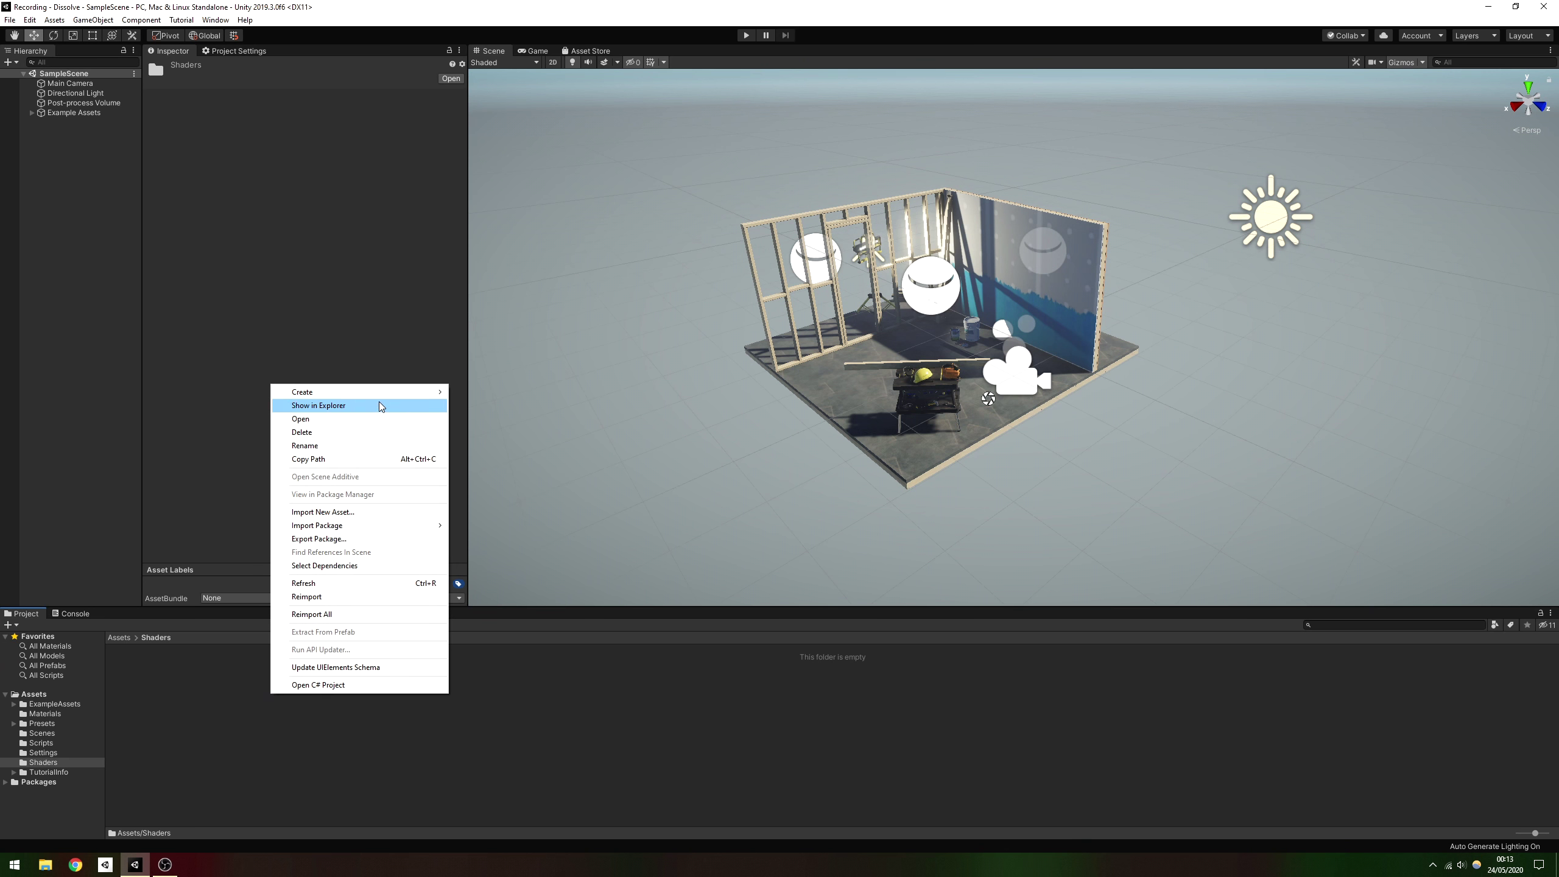
mouse_move(381, 393)
mouse_move(488, 390)
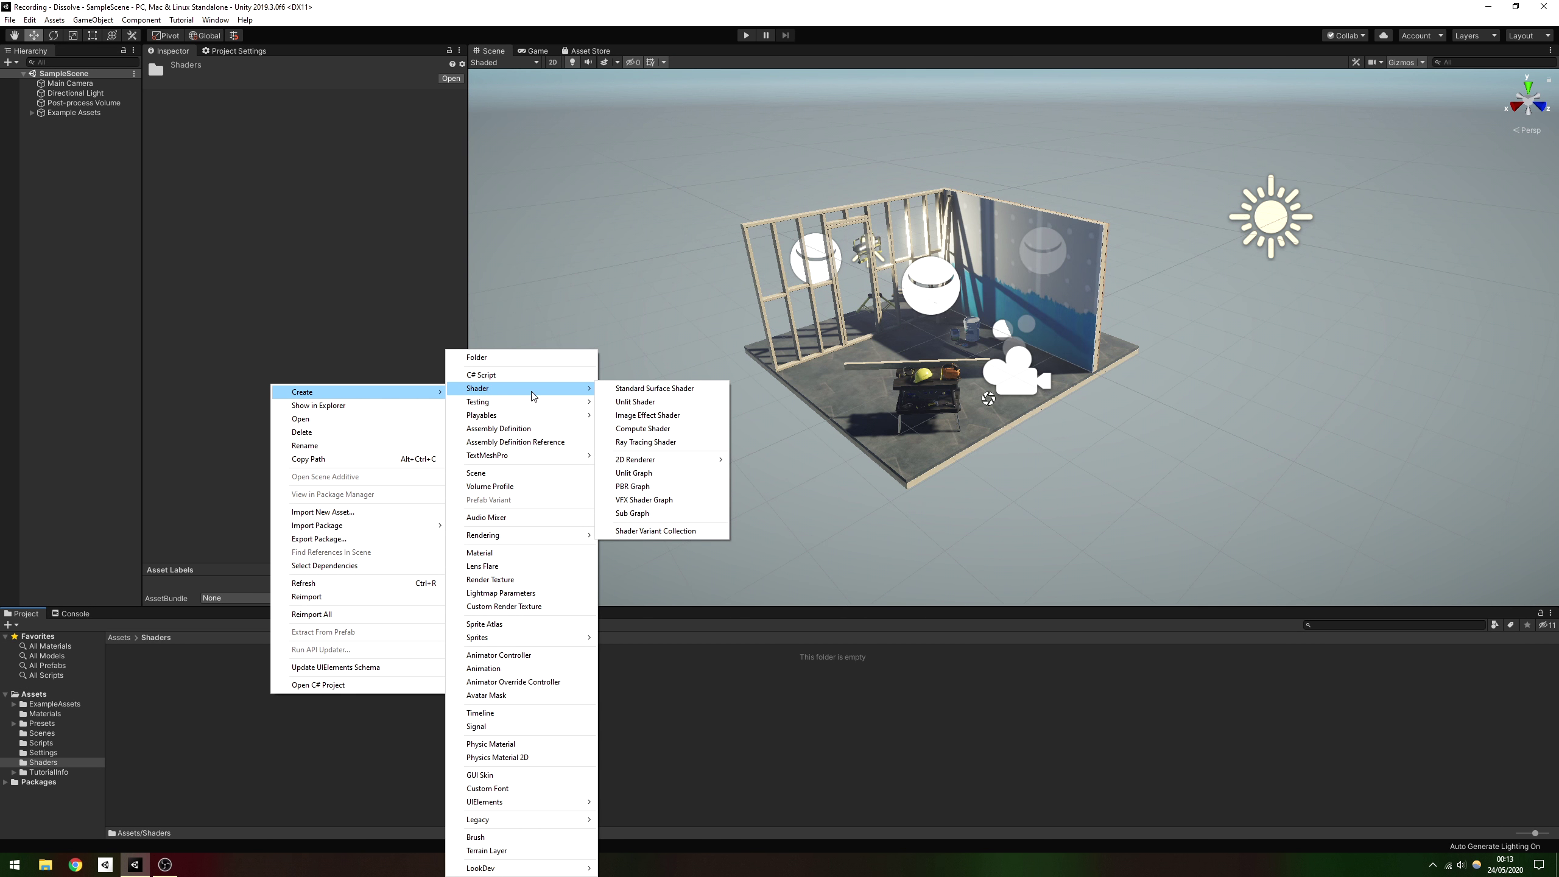
click(637, 486)
text(Dis)
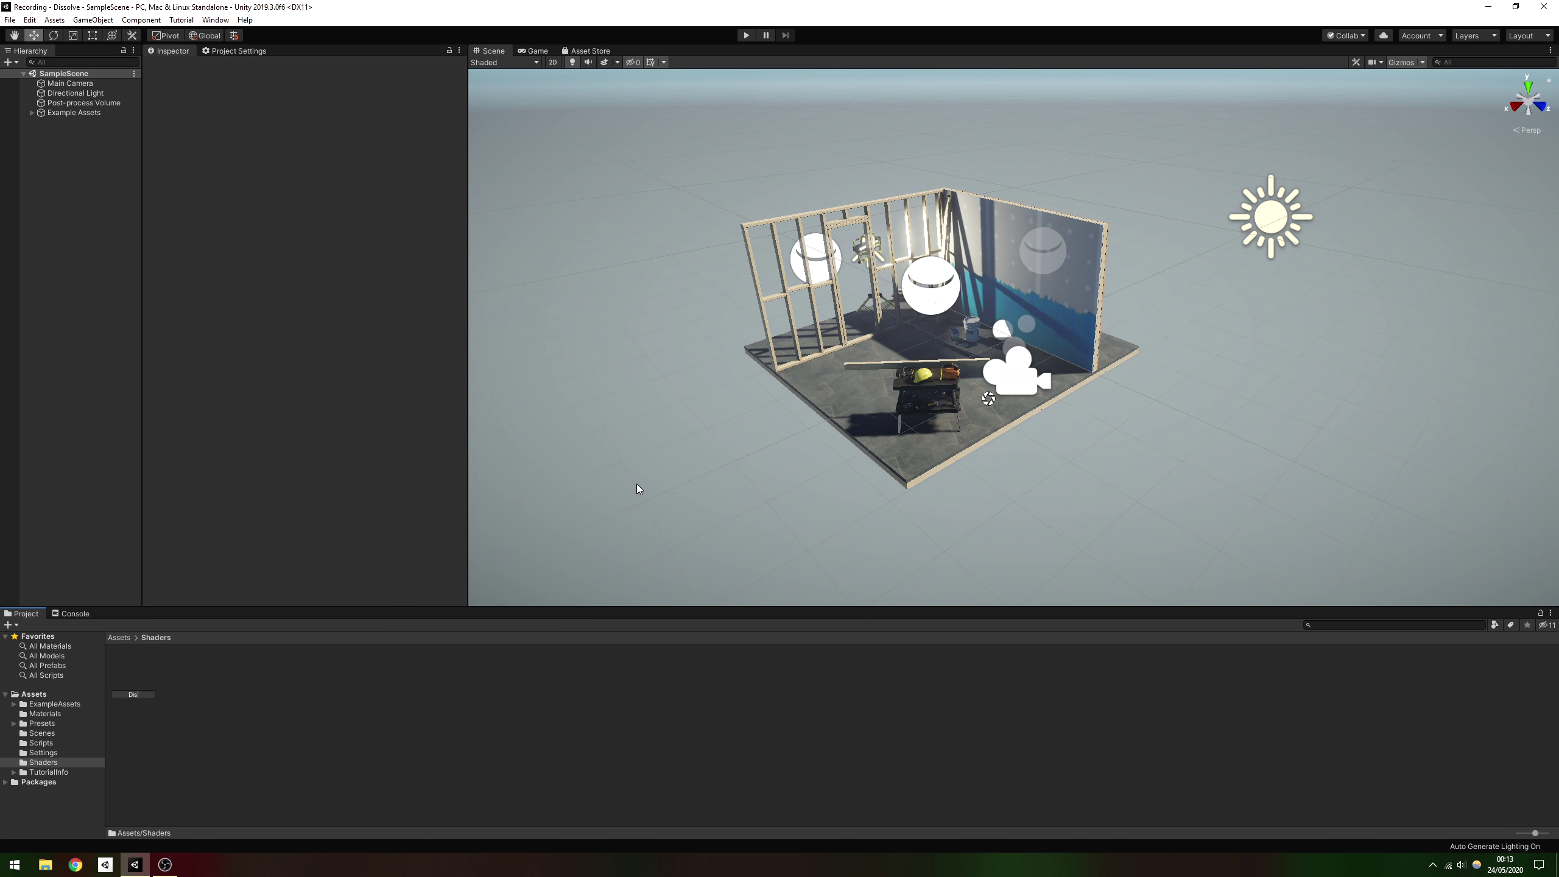
text(solve)
key(Return)
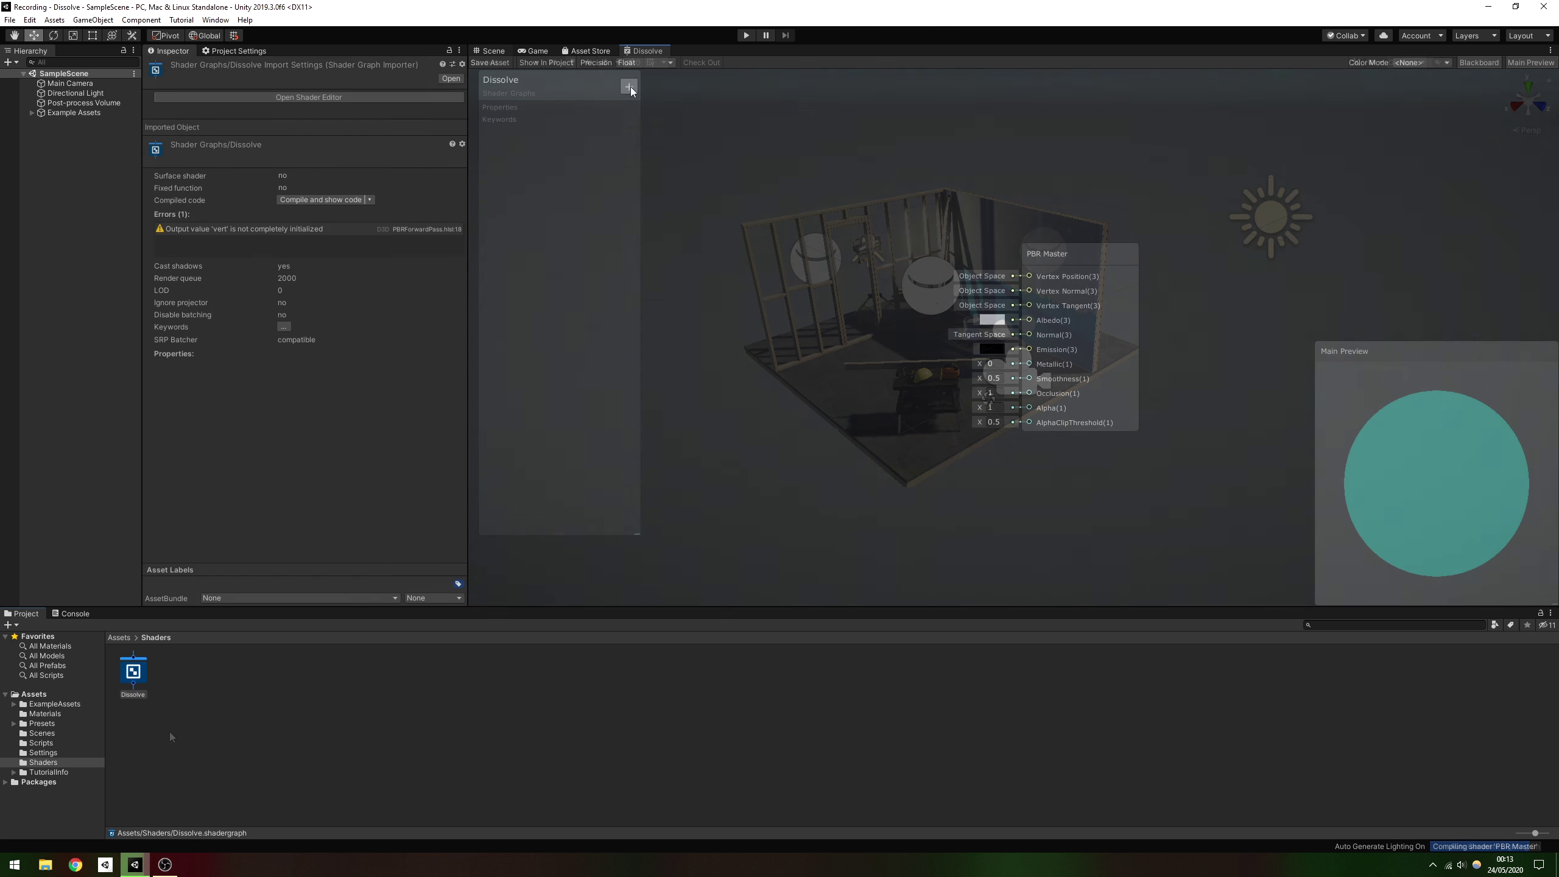
- Add a Color property named Albedo to the graph and set its reference to _Albedo
click(628, 86)
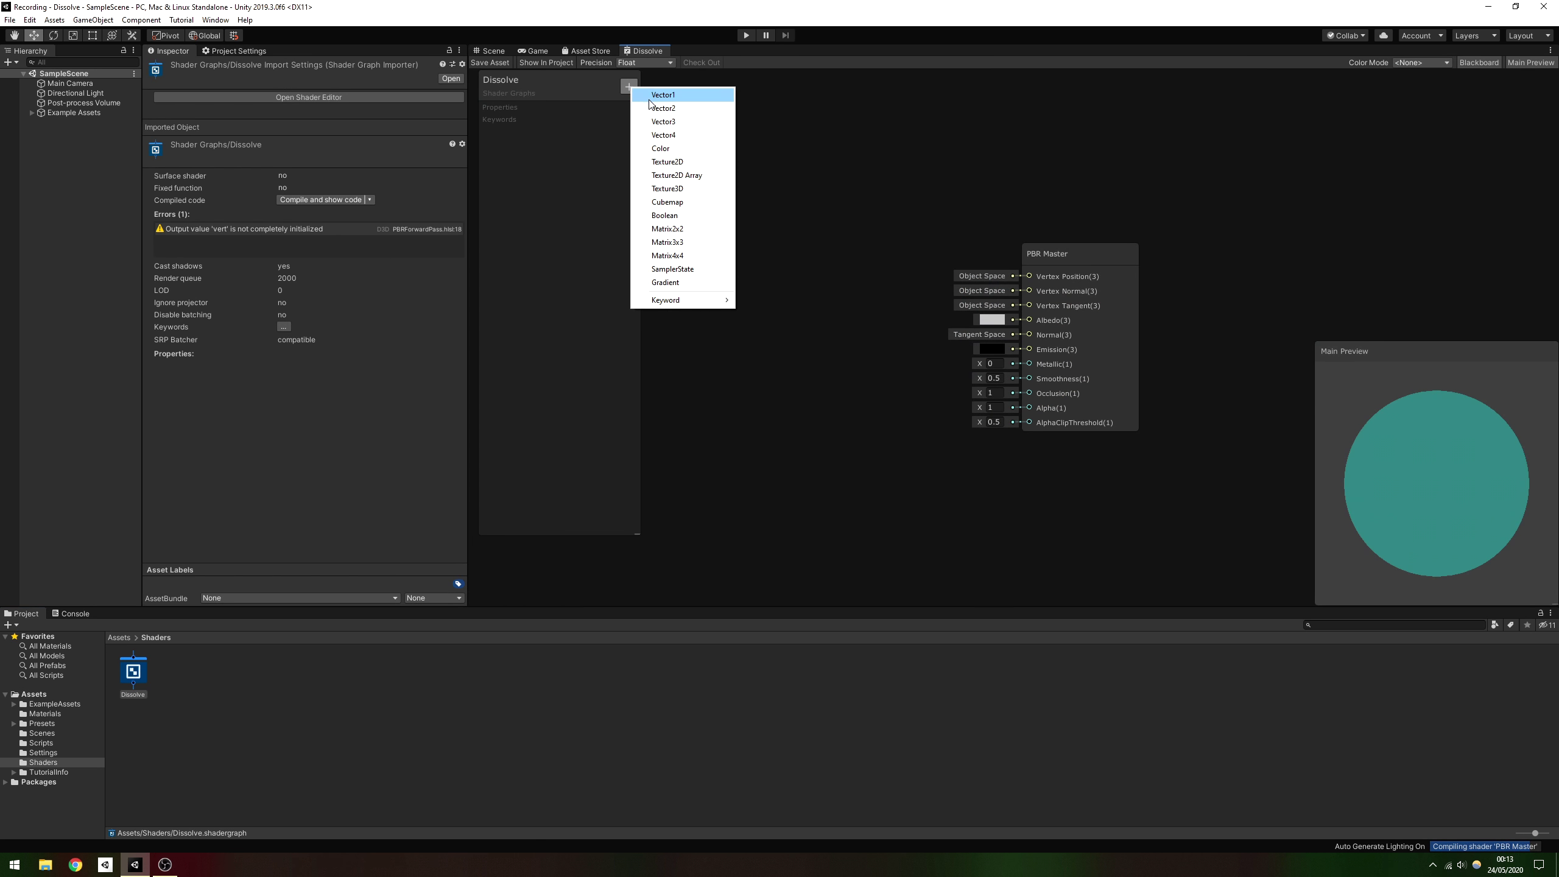
click(654, 149)
text(Albedo)
key(Return)
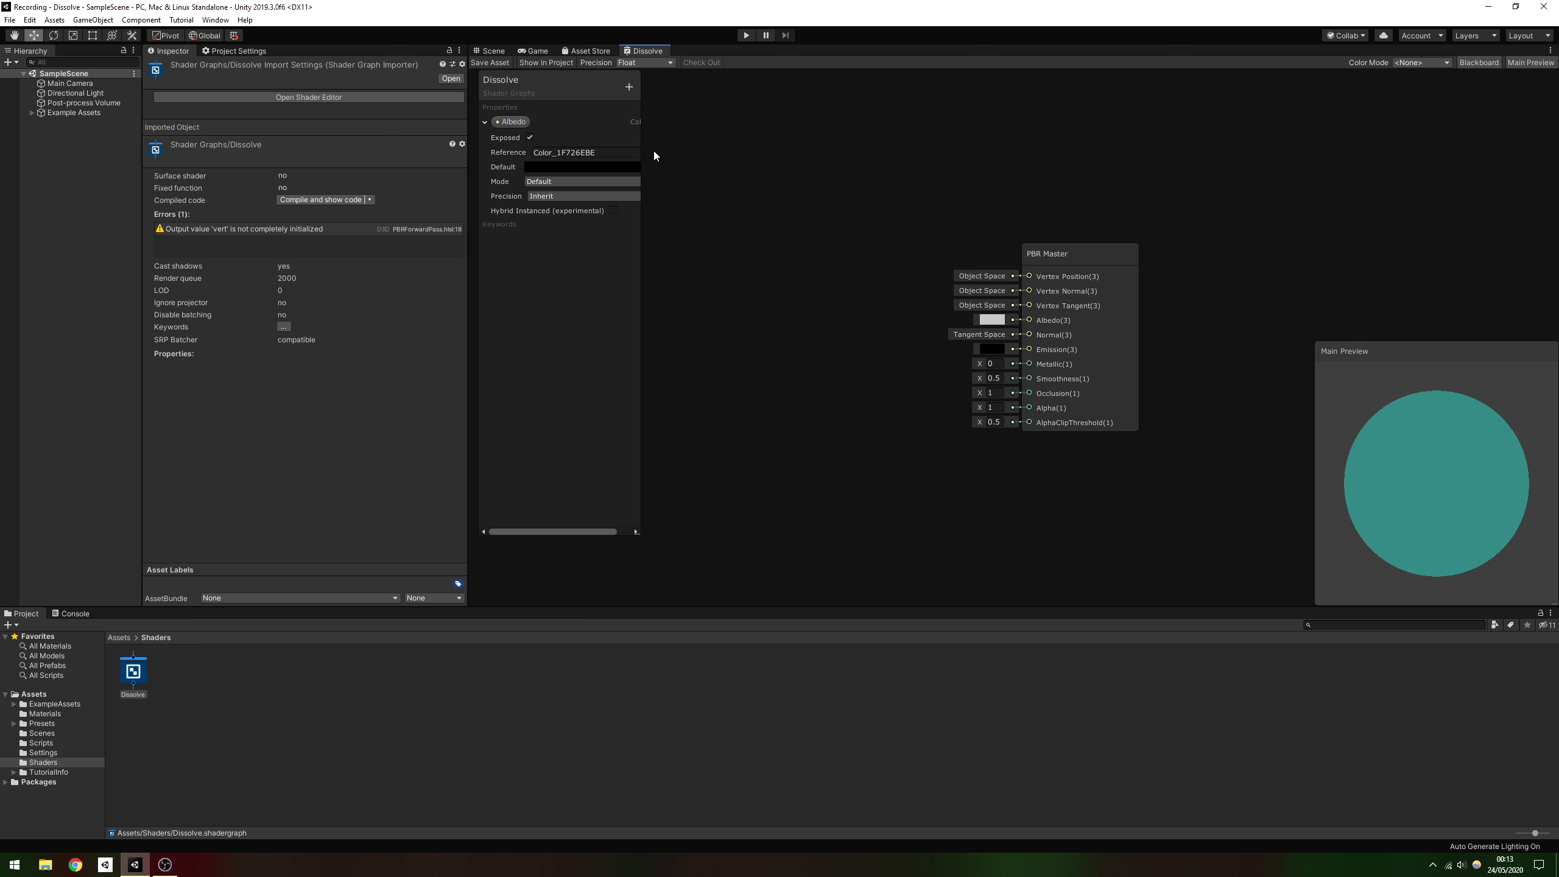
click(633, 153)
text(_Albedo)
- Raise the Albedo property's default color alpha to fully opaque and collapse the property's settings
click(621, 169)
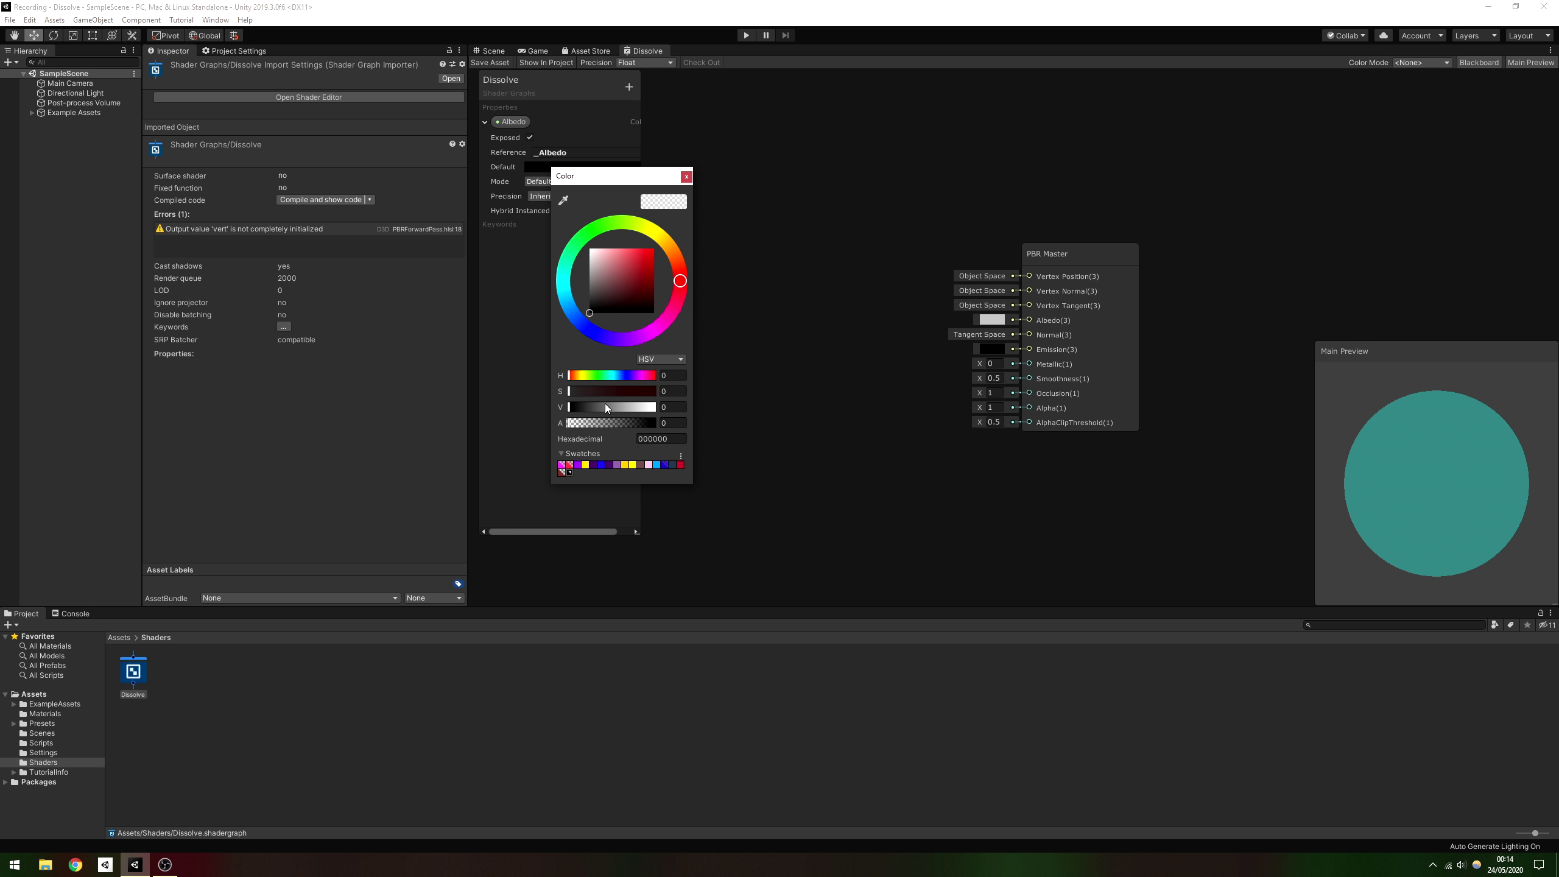
drag(599, 420, 686, 344)
click(687, 177)
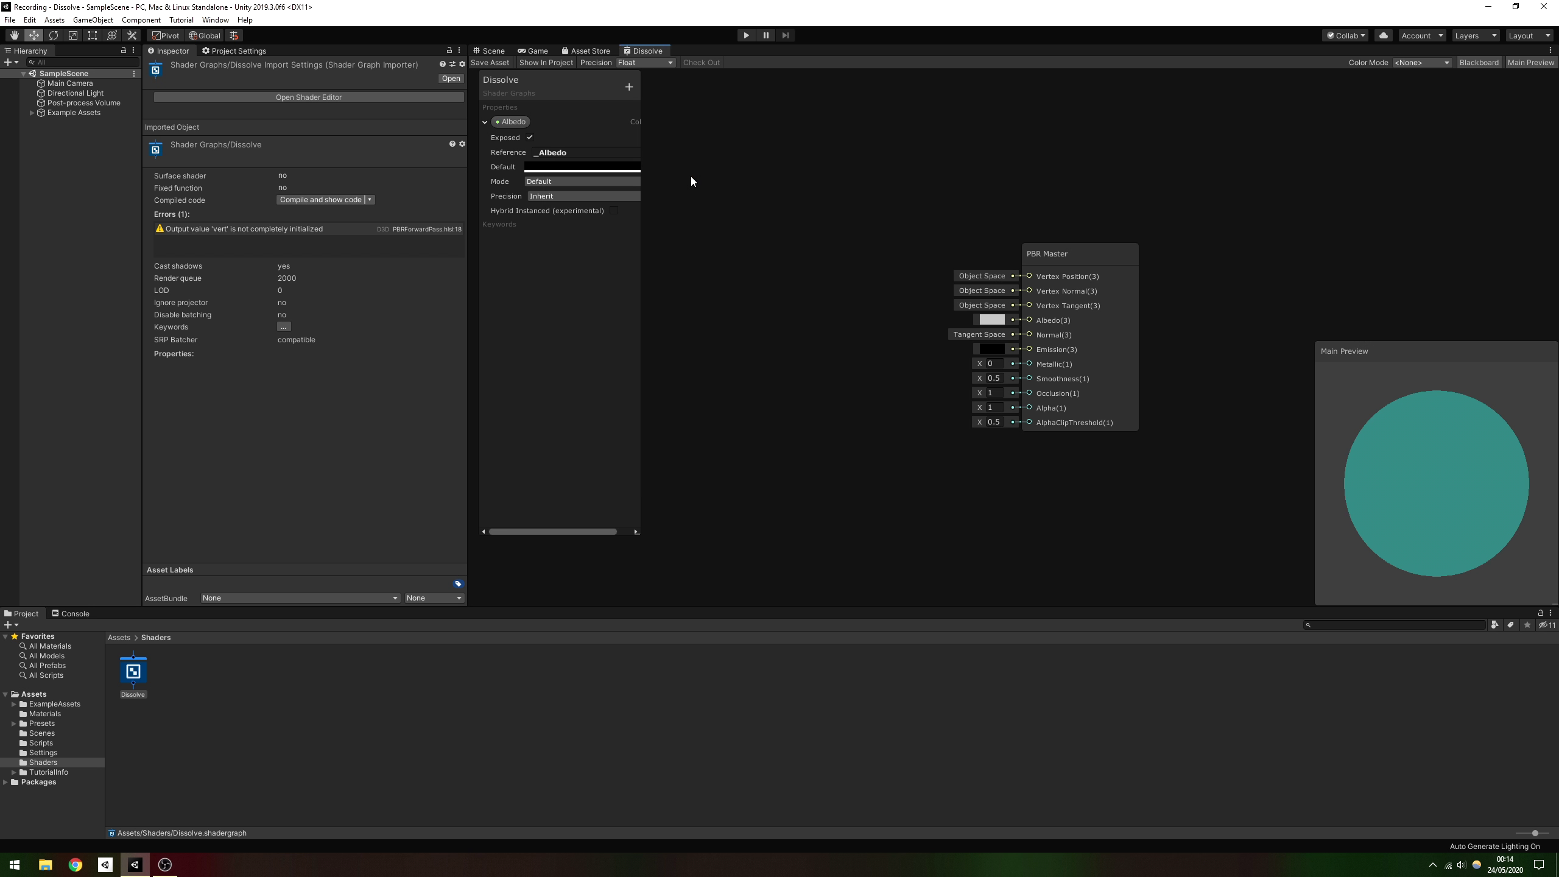
click(484, 123)
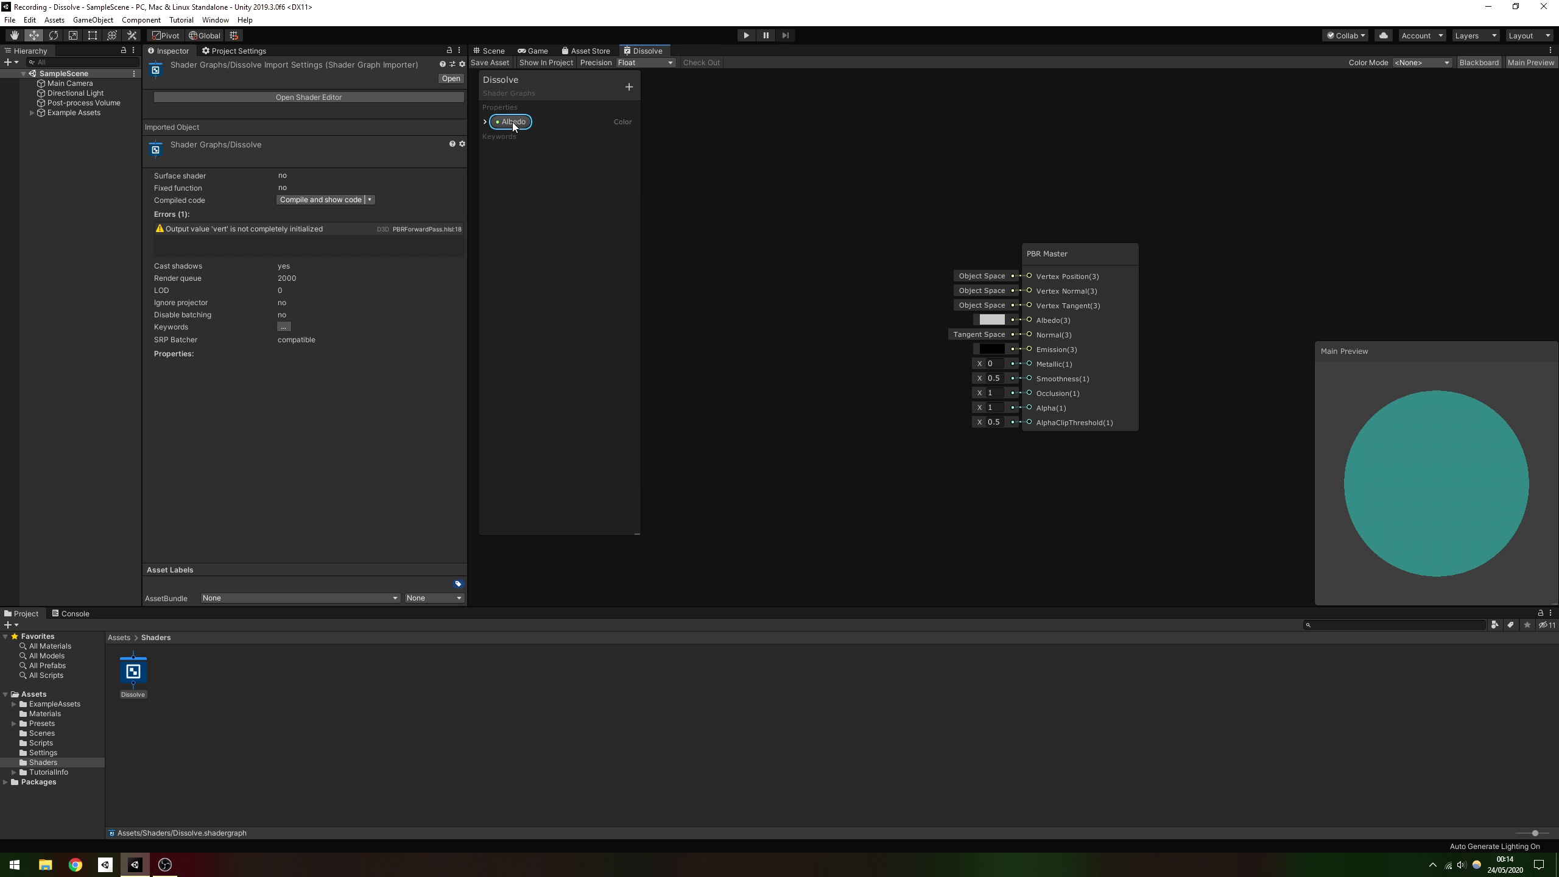
- Place the Albedo property in the graph and connect it to the PBR Master's Albedo input
drag(851, 334, 1030, 320)
drag(920, 349, 924, 320)
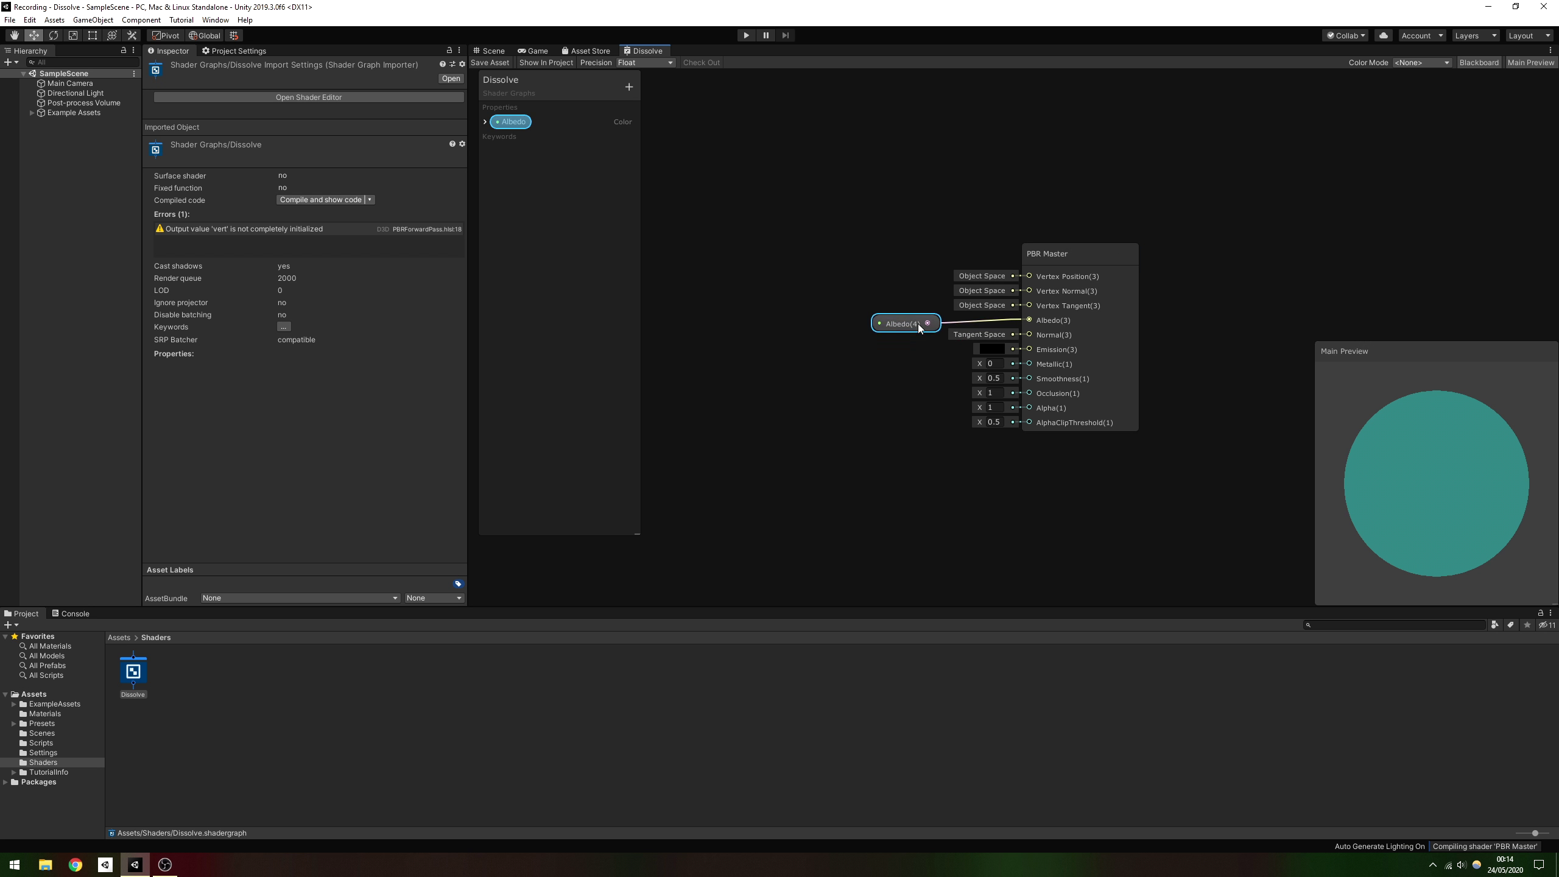
click(888, 236)
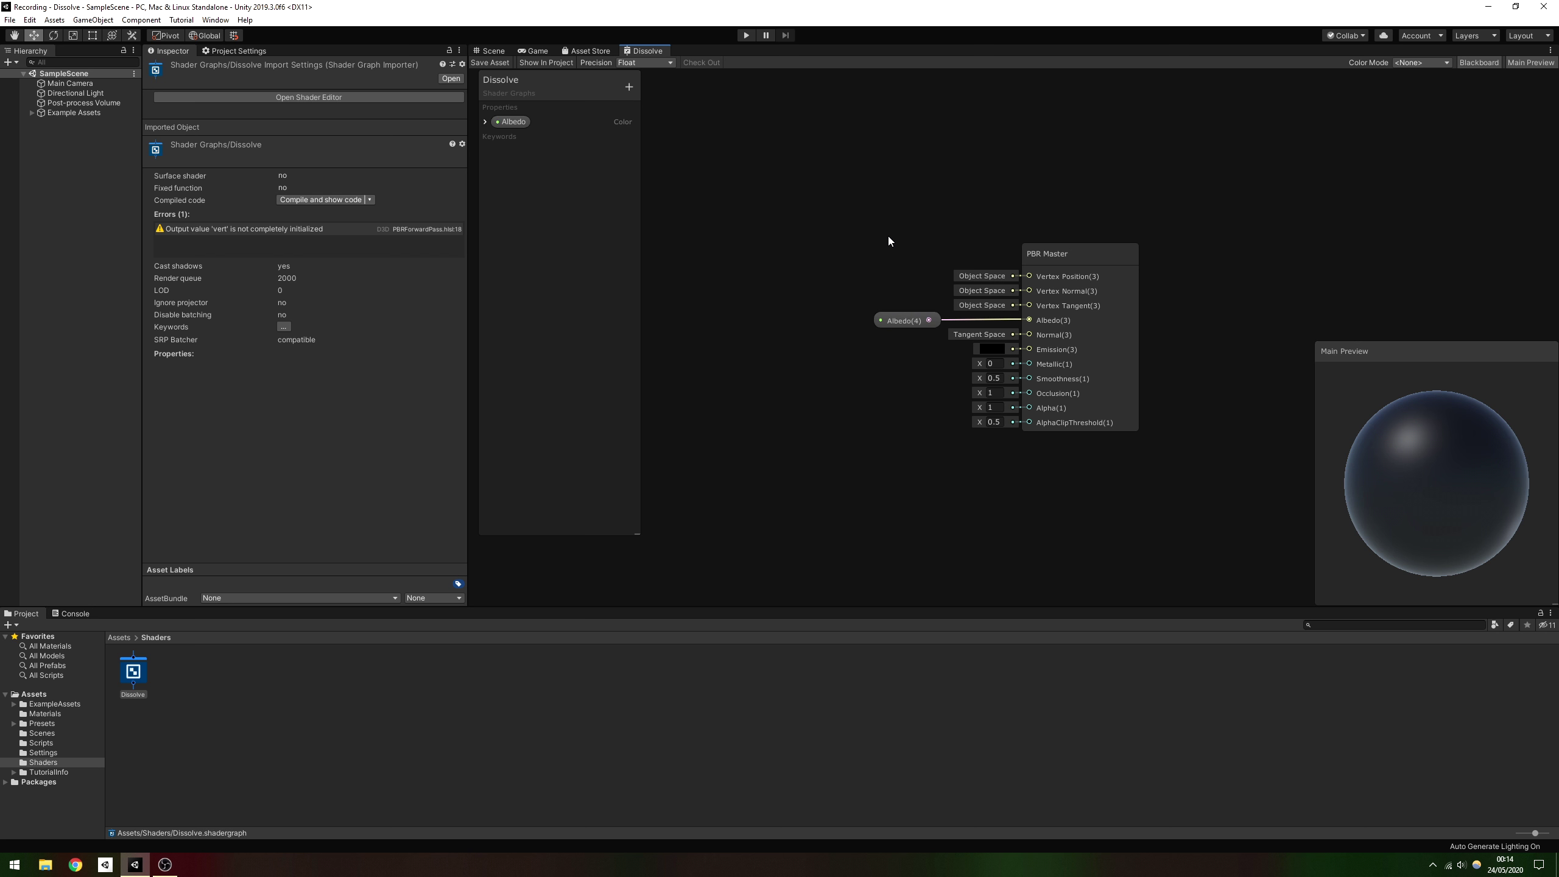
- Add a Simple Noise node in the free area well before the Albedo node
middle_drag(754, 204, 1296, 161)
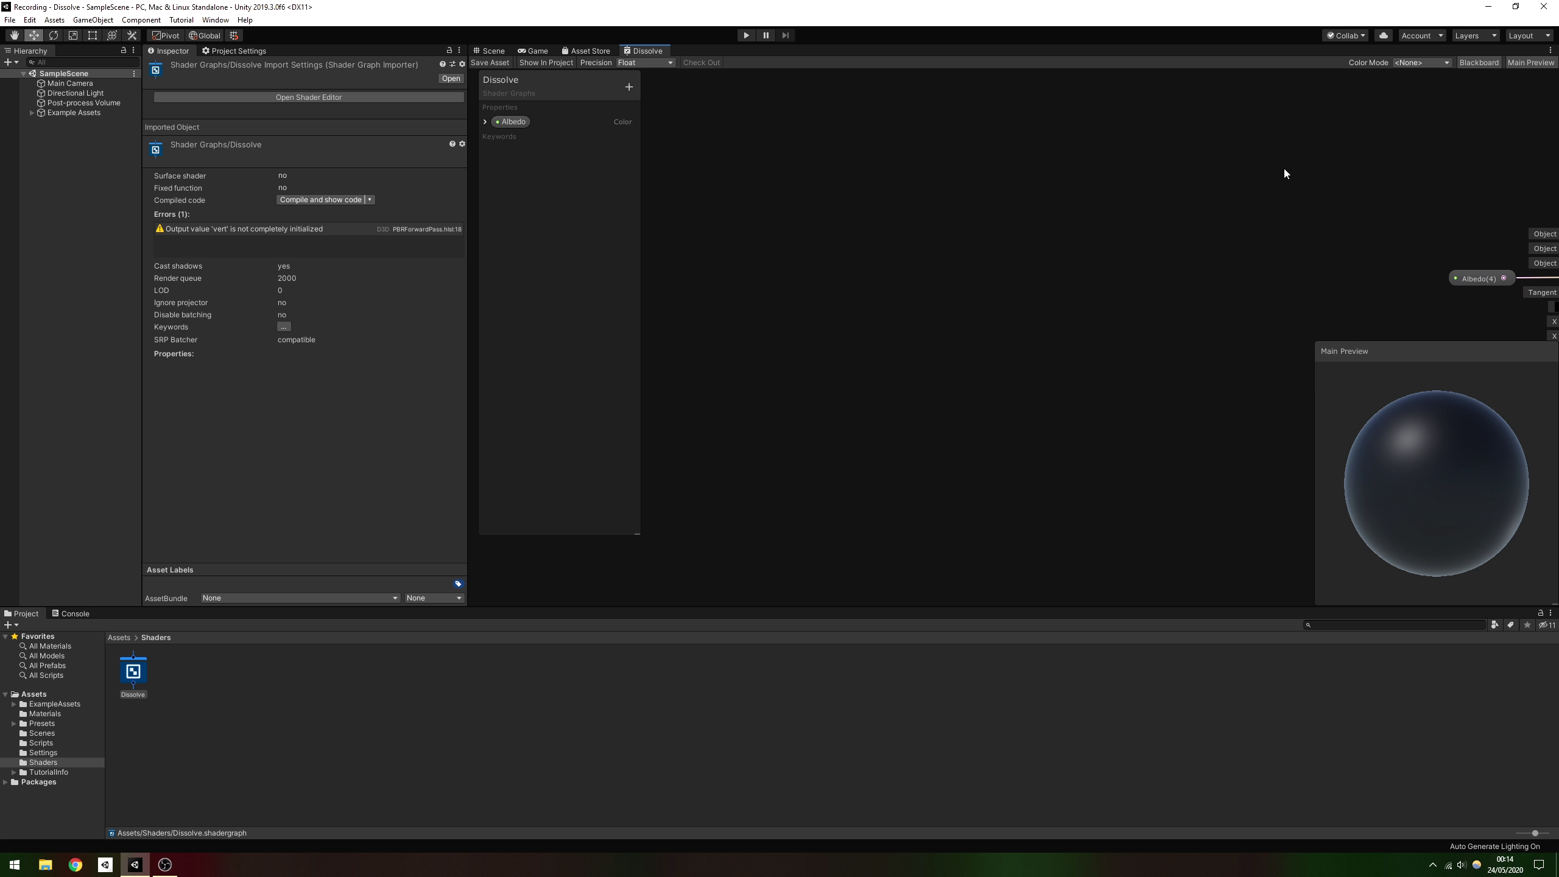
right_click(665, 192)
click(687, 198)
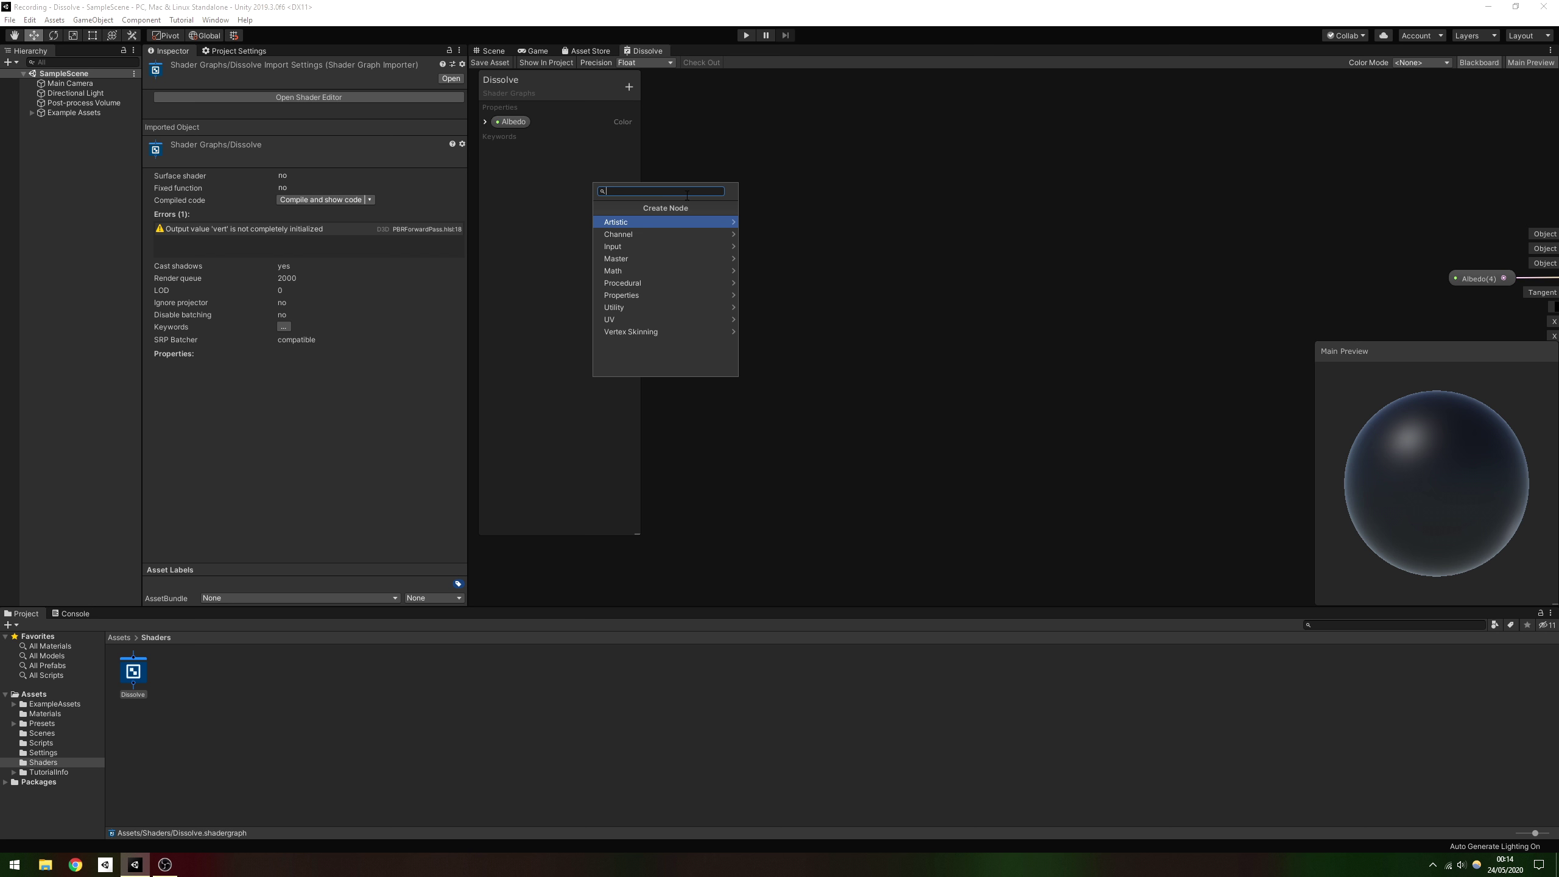
click(666, 284)
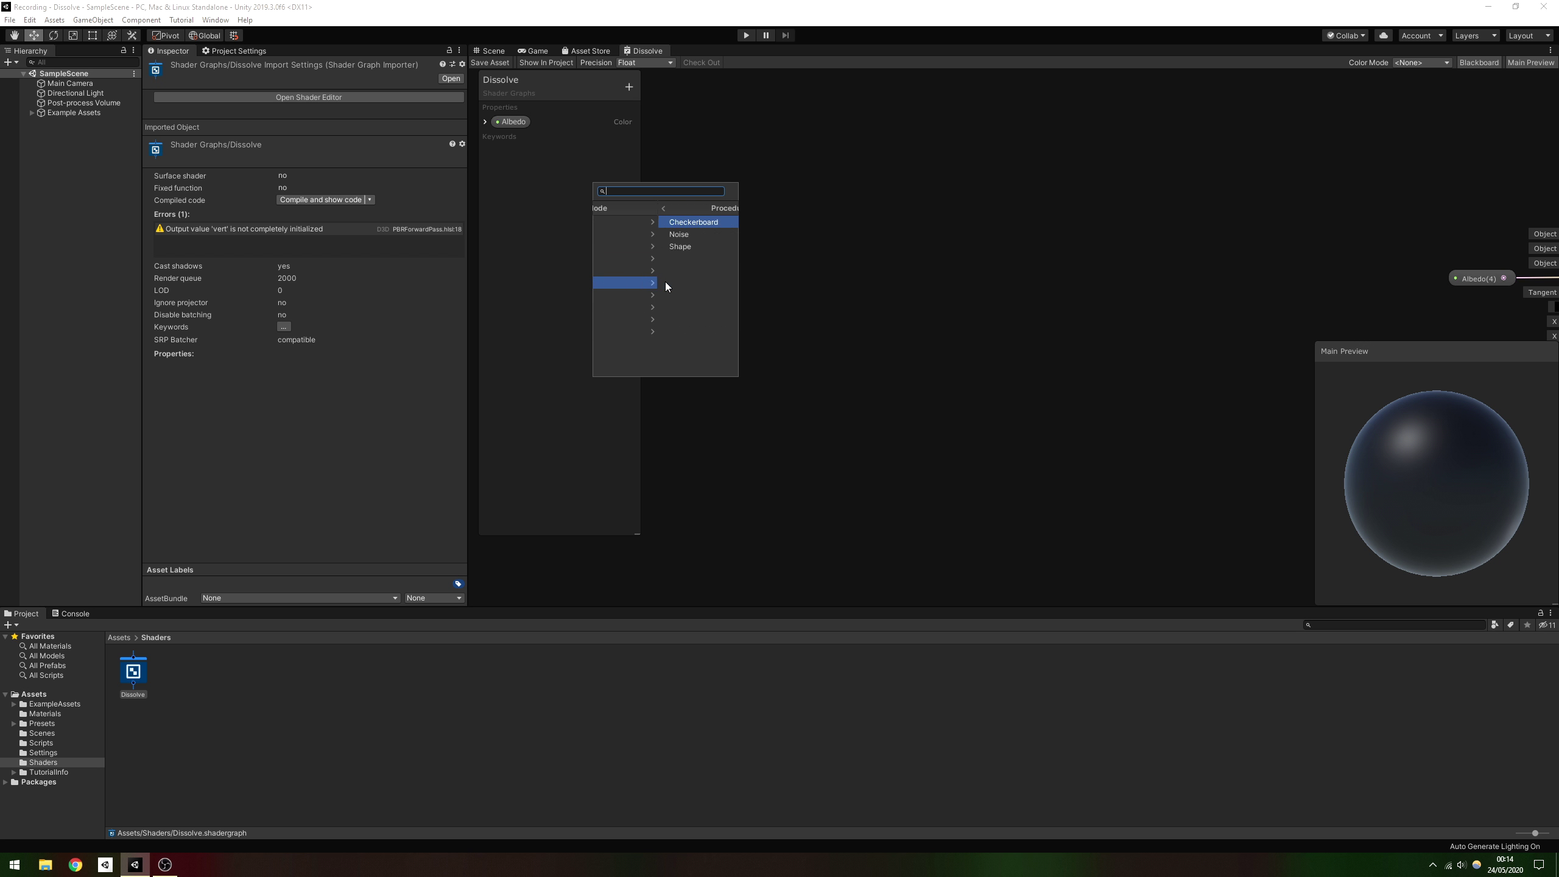
click(642, 234)
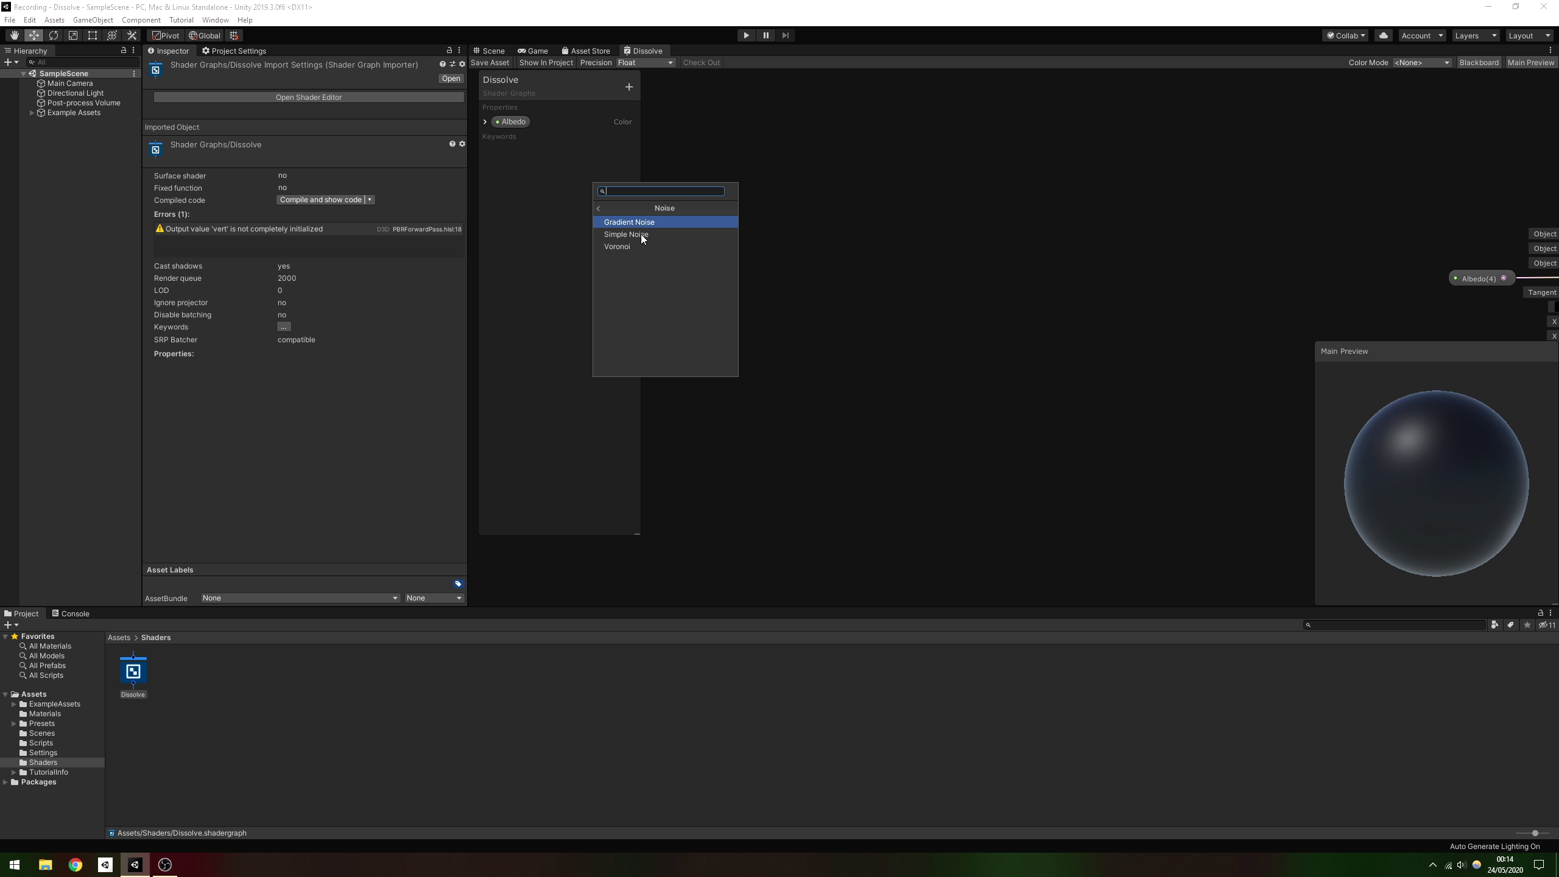
click(641, 234)
middle_drag(728, 176, 809, 155)
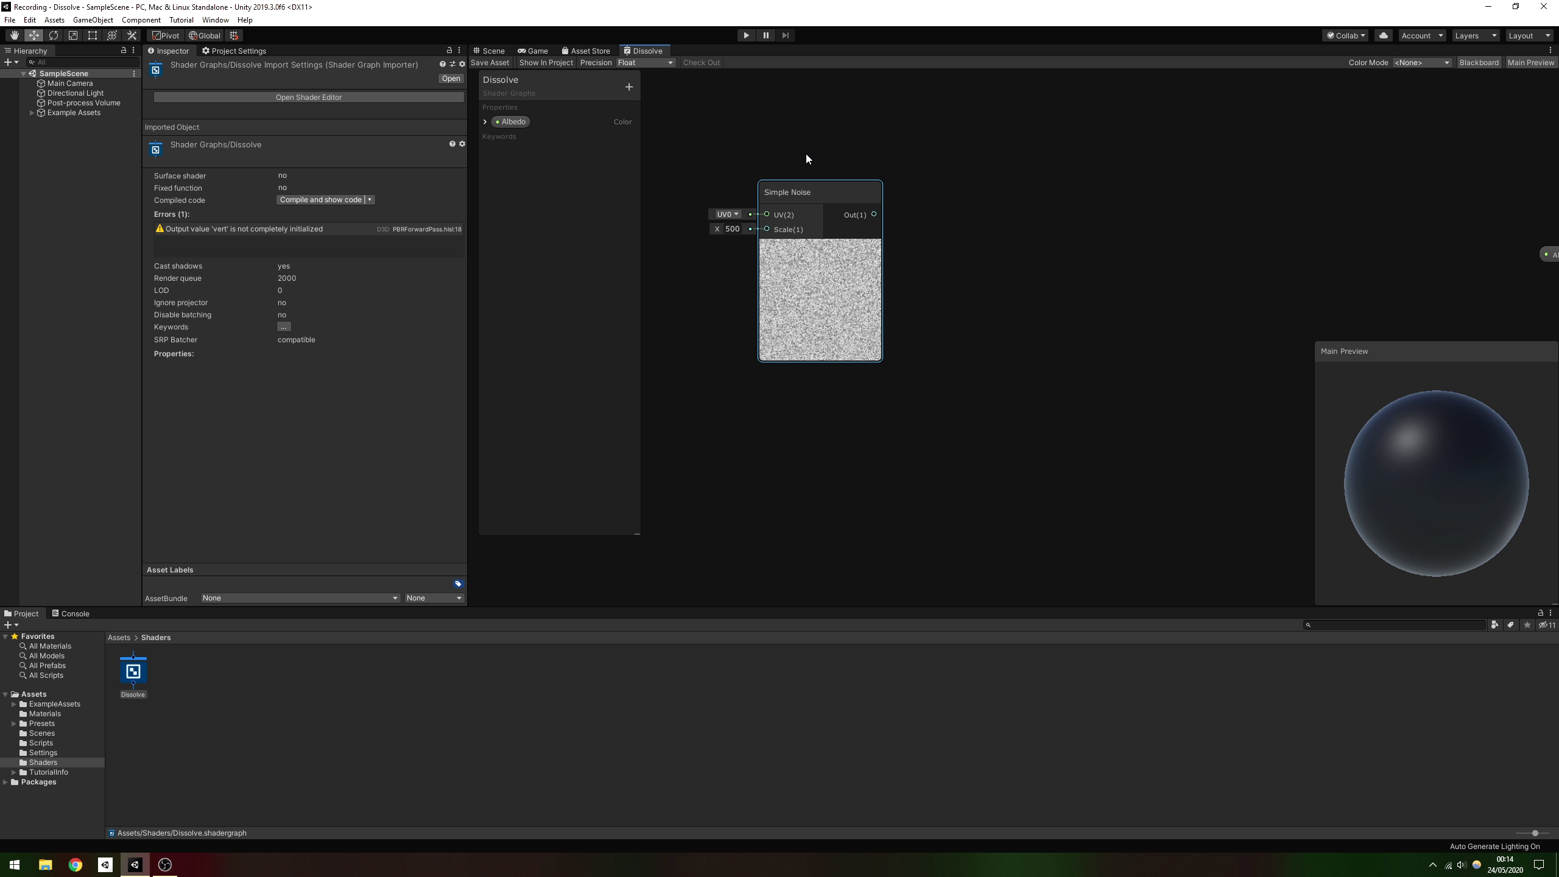
- Add a Vector1 property named Noise Scale and set its reference to _NoiseScale
click(629, 87)
click(653, 95)
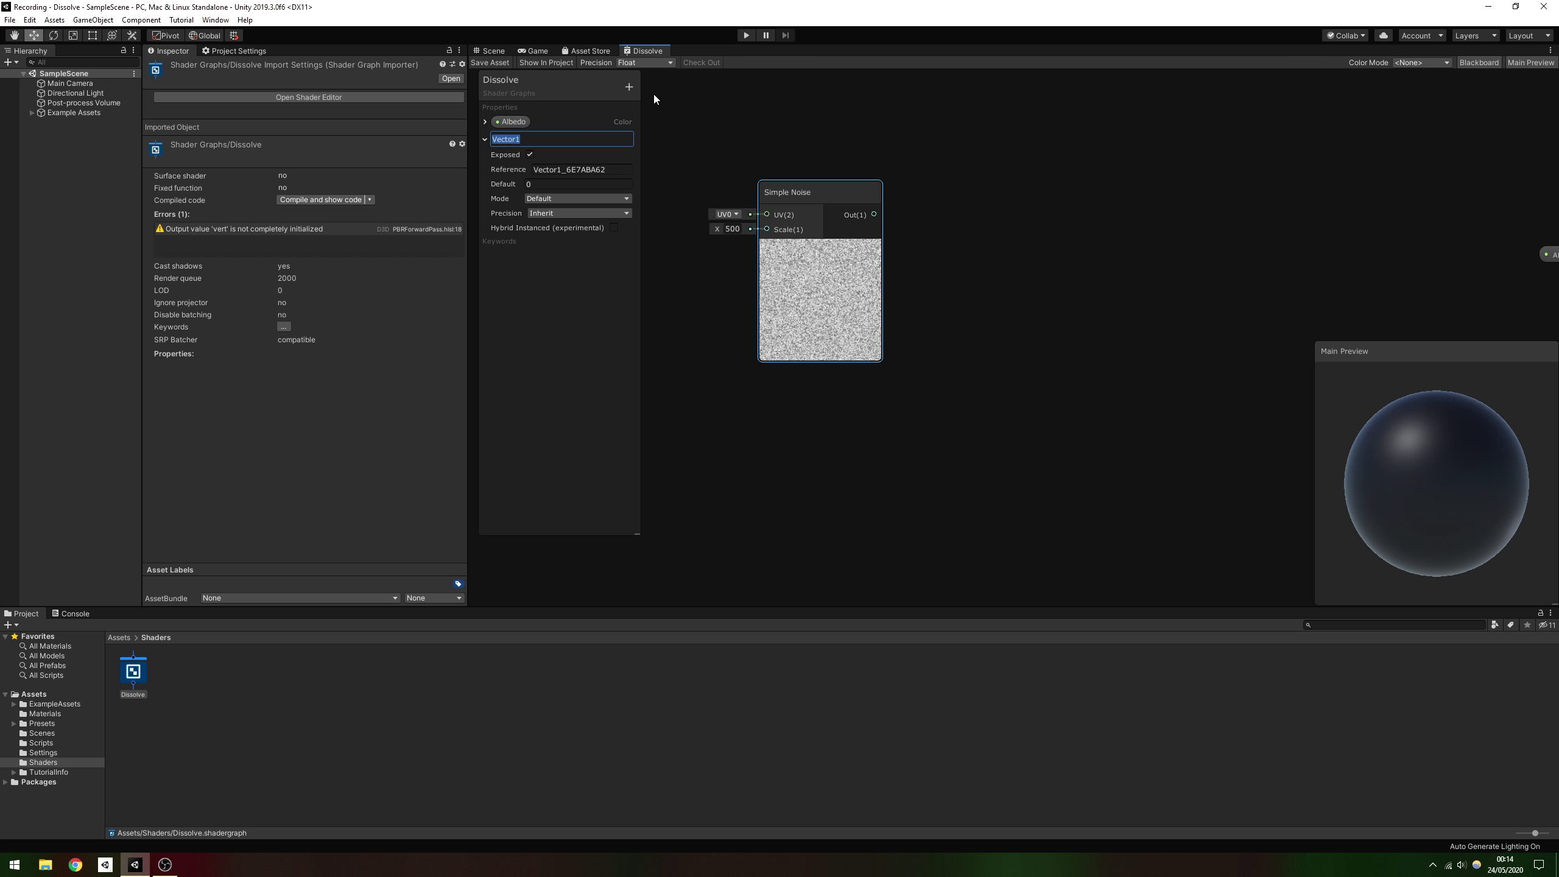
text(Noise Scale)
key(Return)
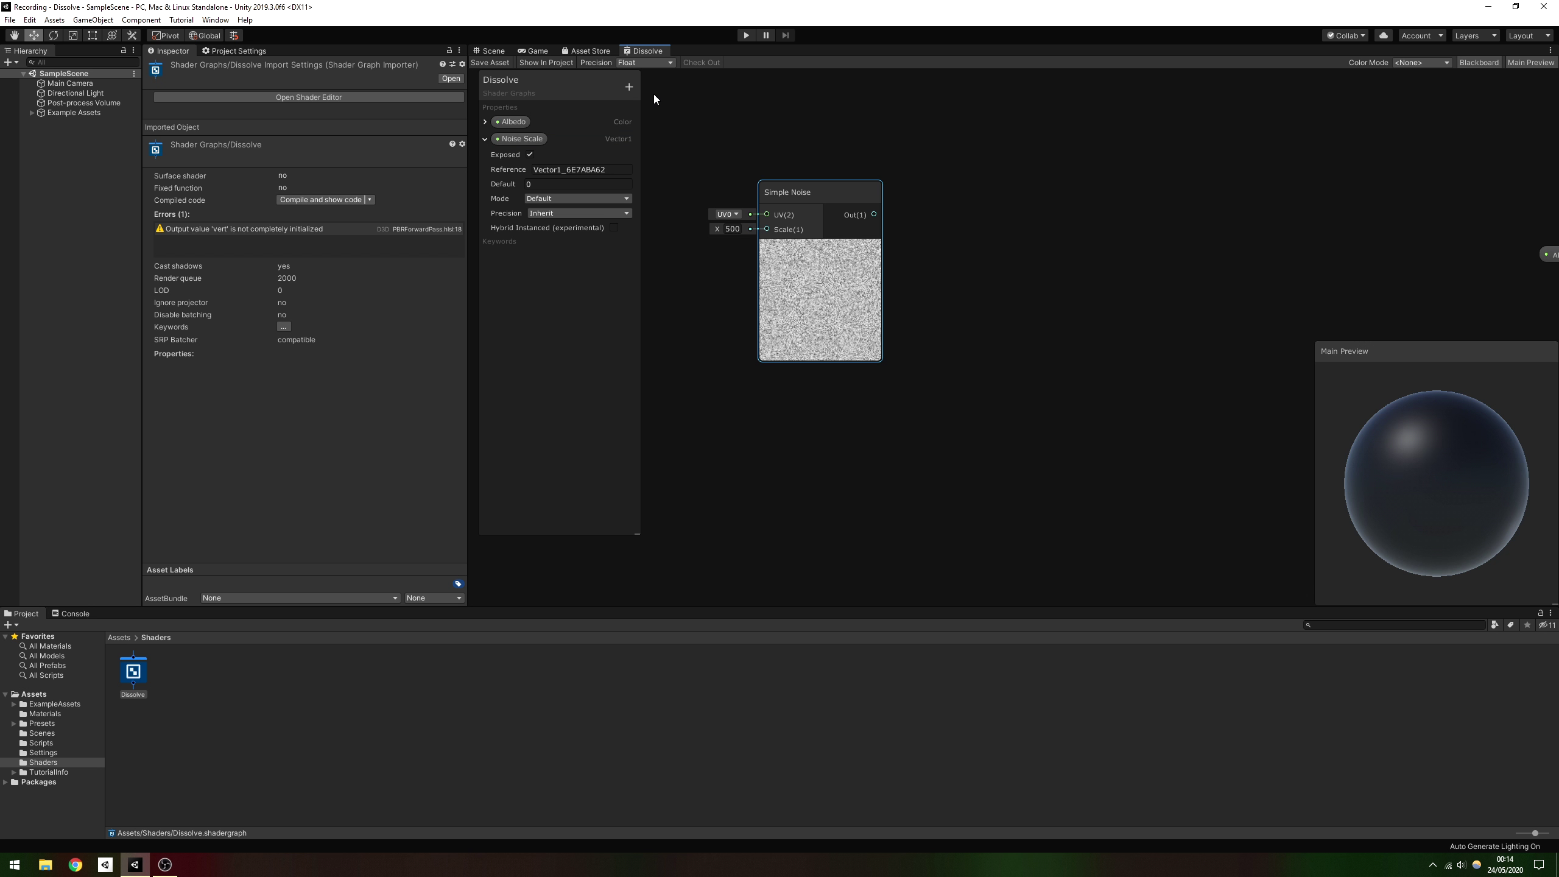
click(593, 167)
key(BackSpace)
text(_NoiseScale)
- Set Noise Scale's default to 50 and connect the property to the Simple Noise node's Scale input
click(592, 184)
text(50)
drag(521, 138, 714, 228)
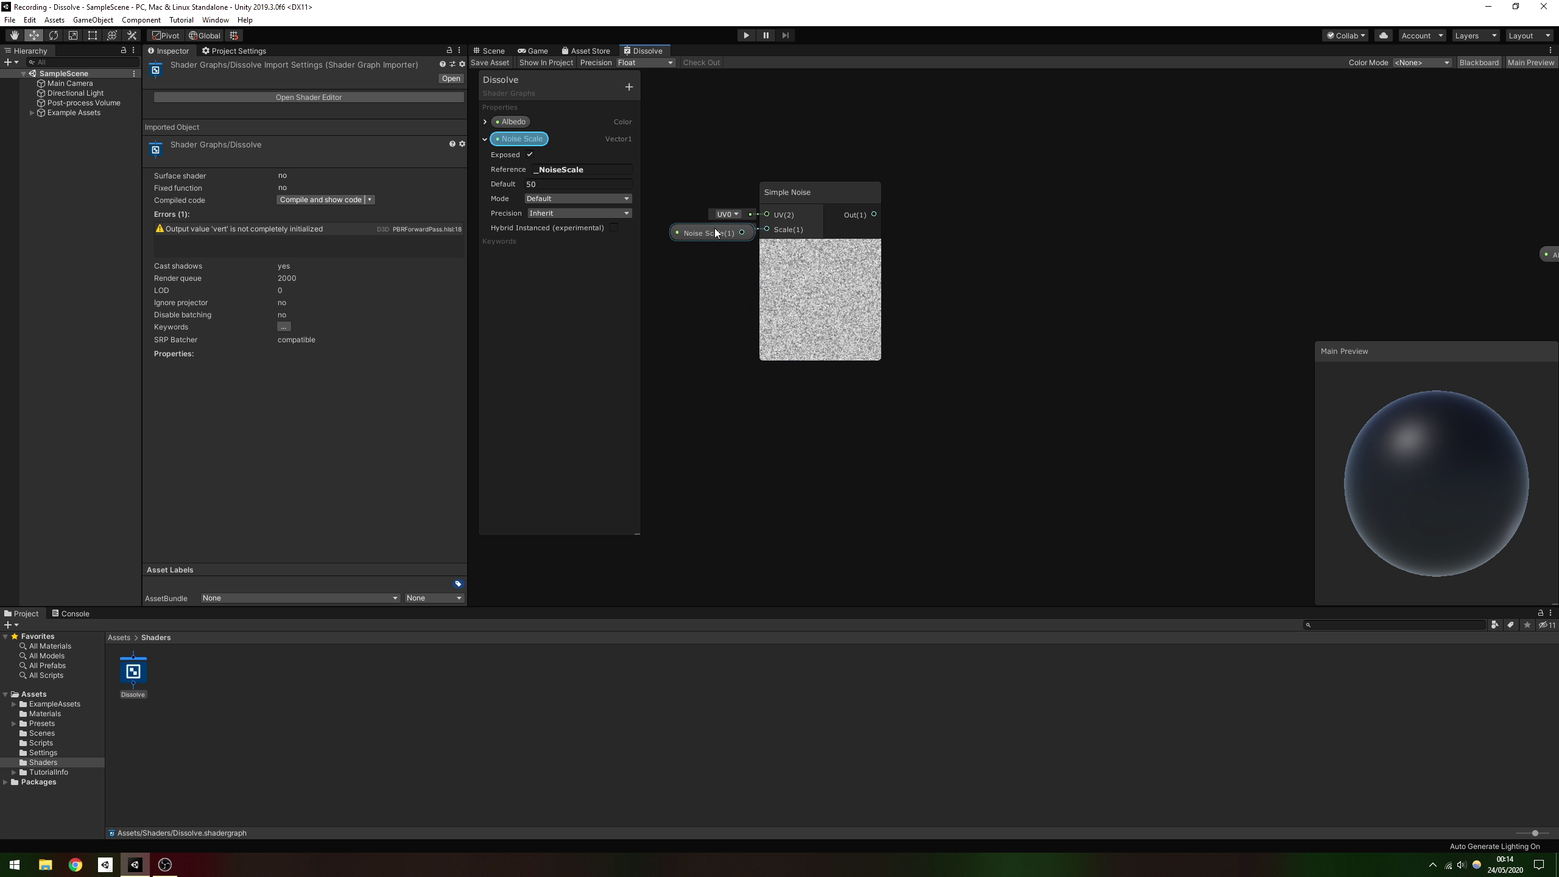
click(485, 139)
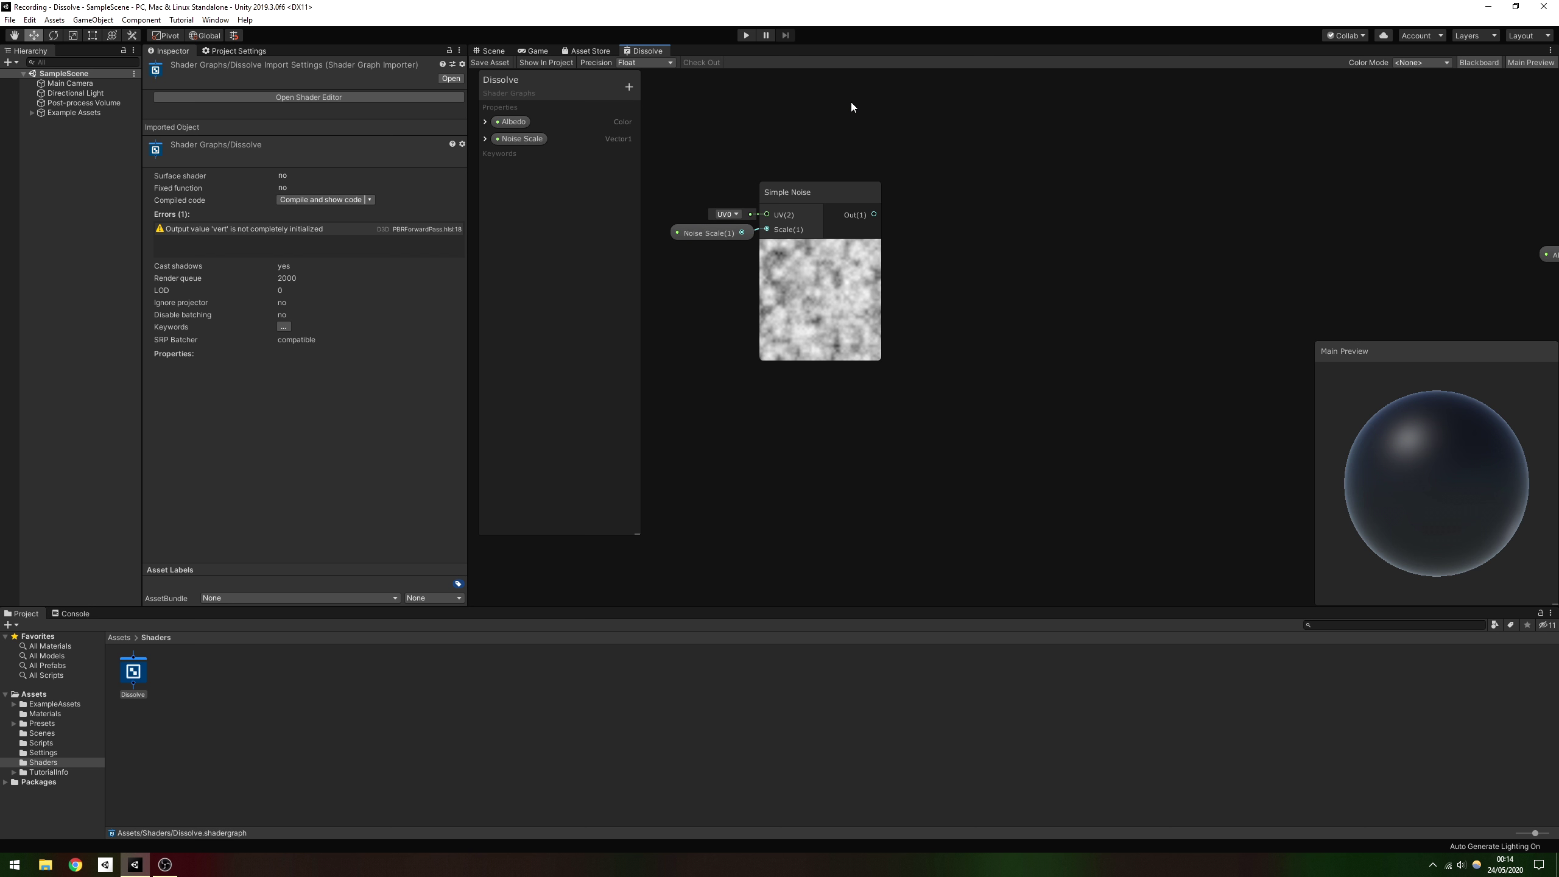
- Add a Vector1 property named Noise Strength with reference _NoiseStrength and default 1
click(629, 87)
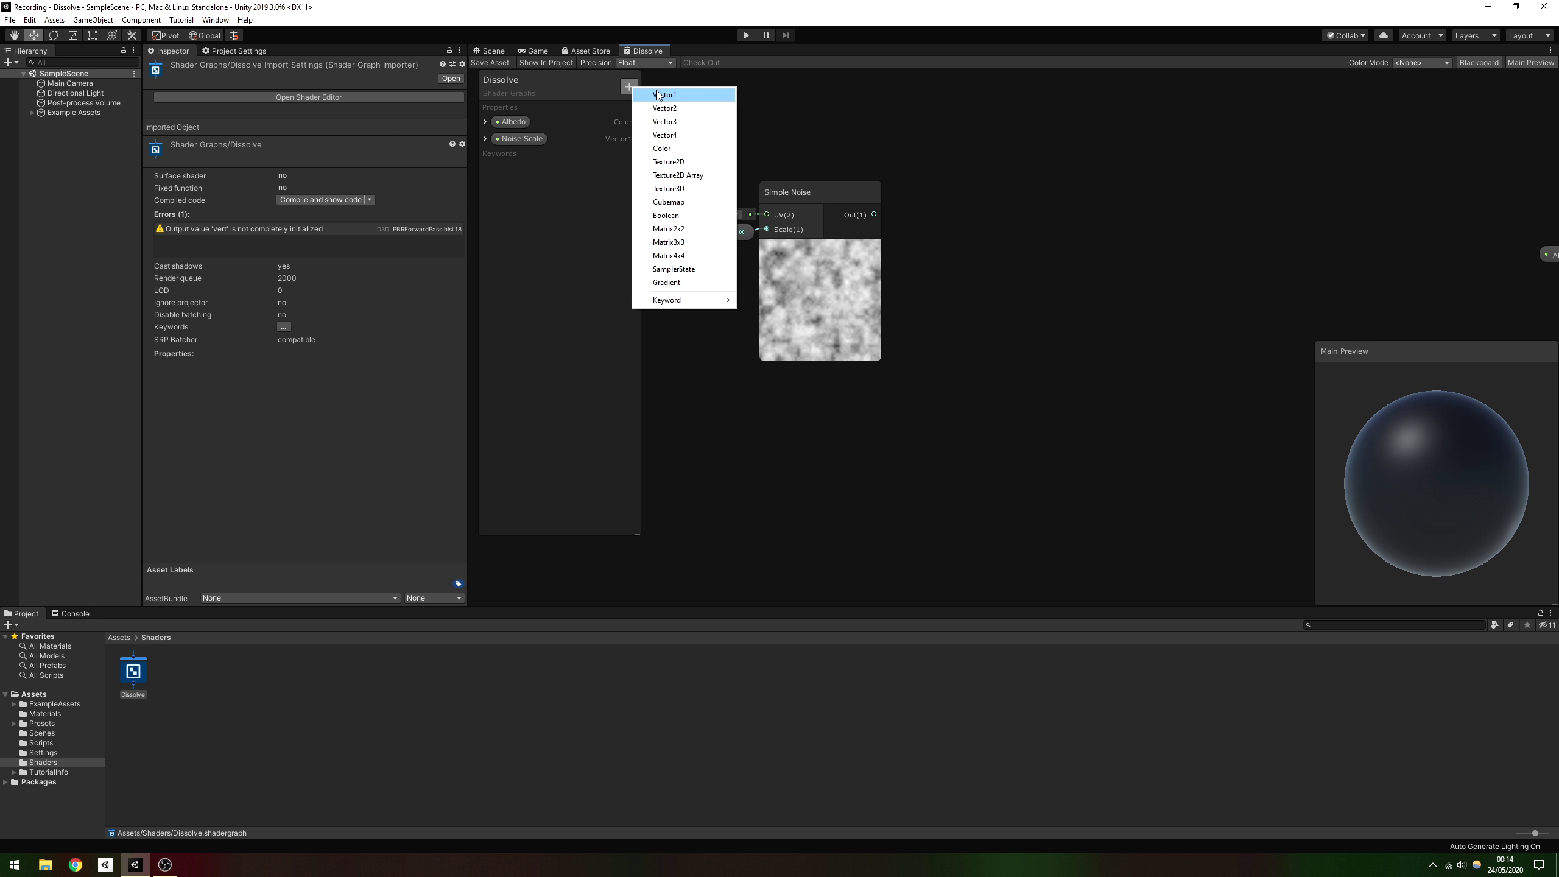
click(656, 91)
text(Noise Strength)
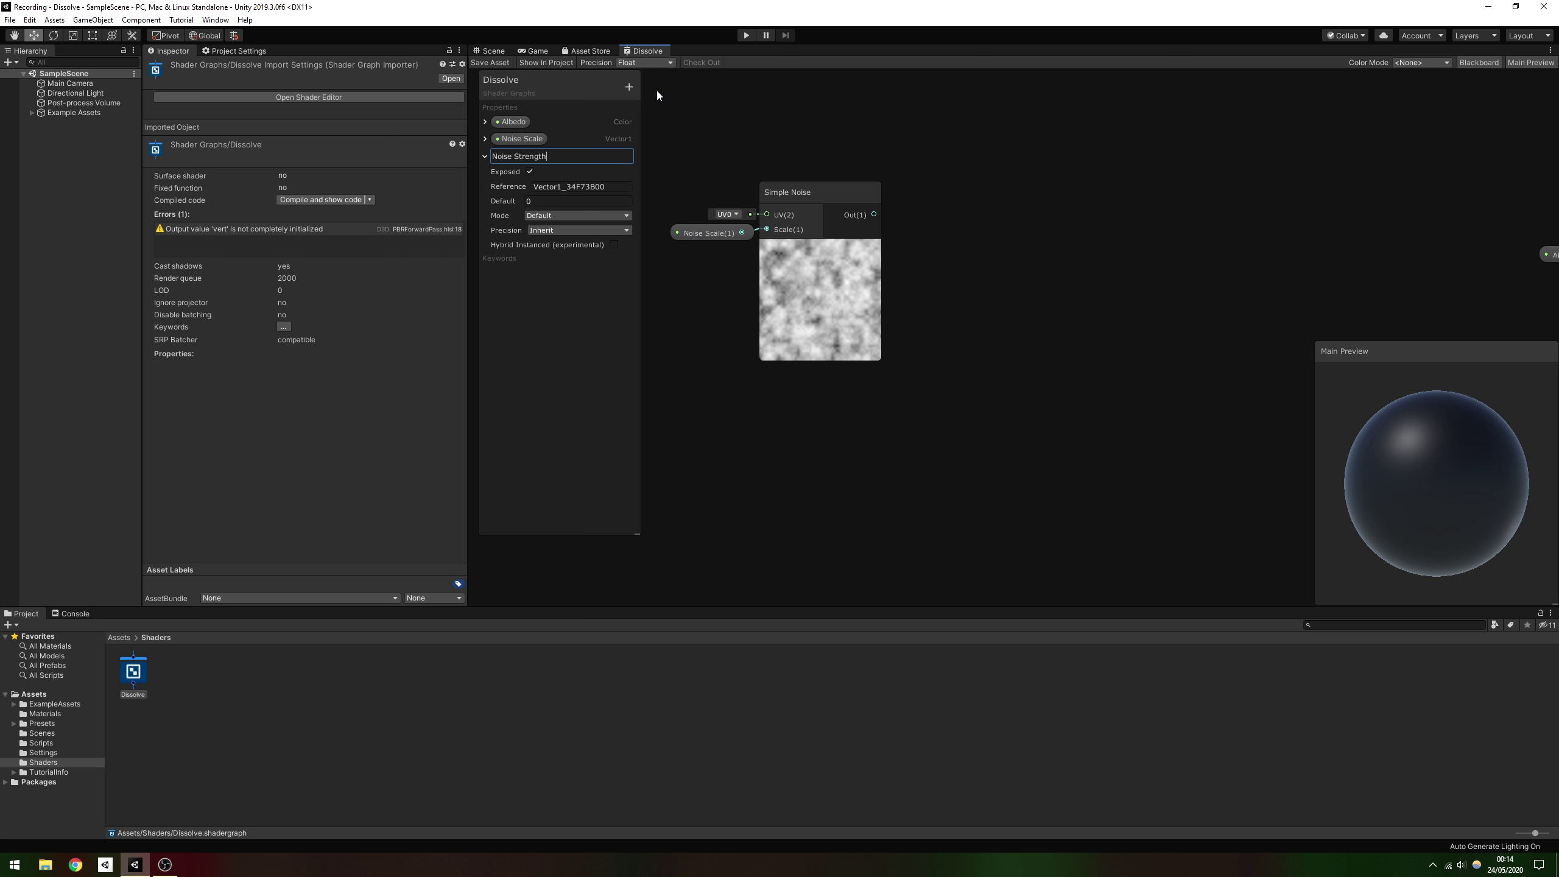
click(614, 186)
key(BackSpace)
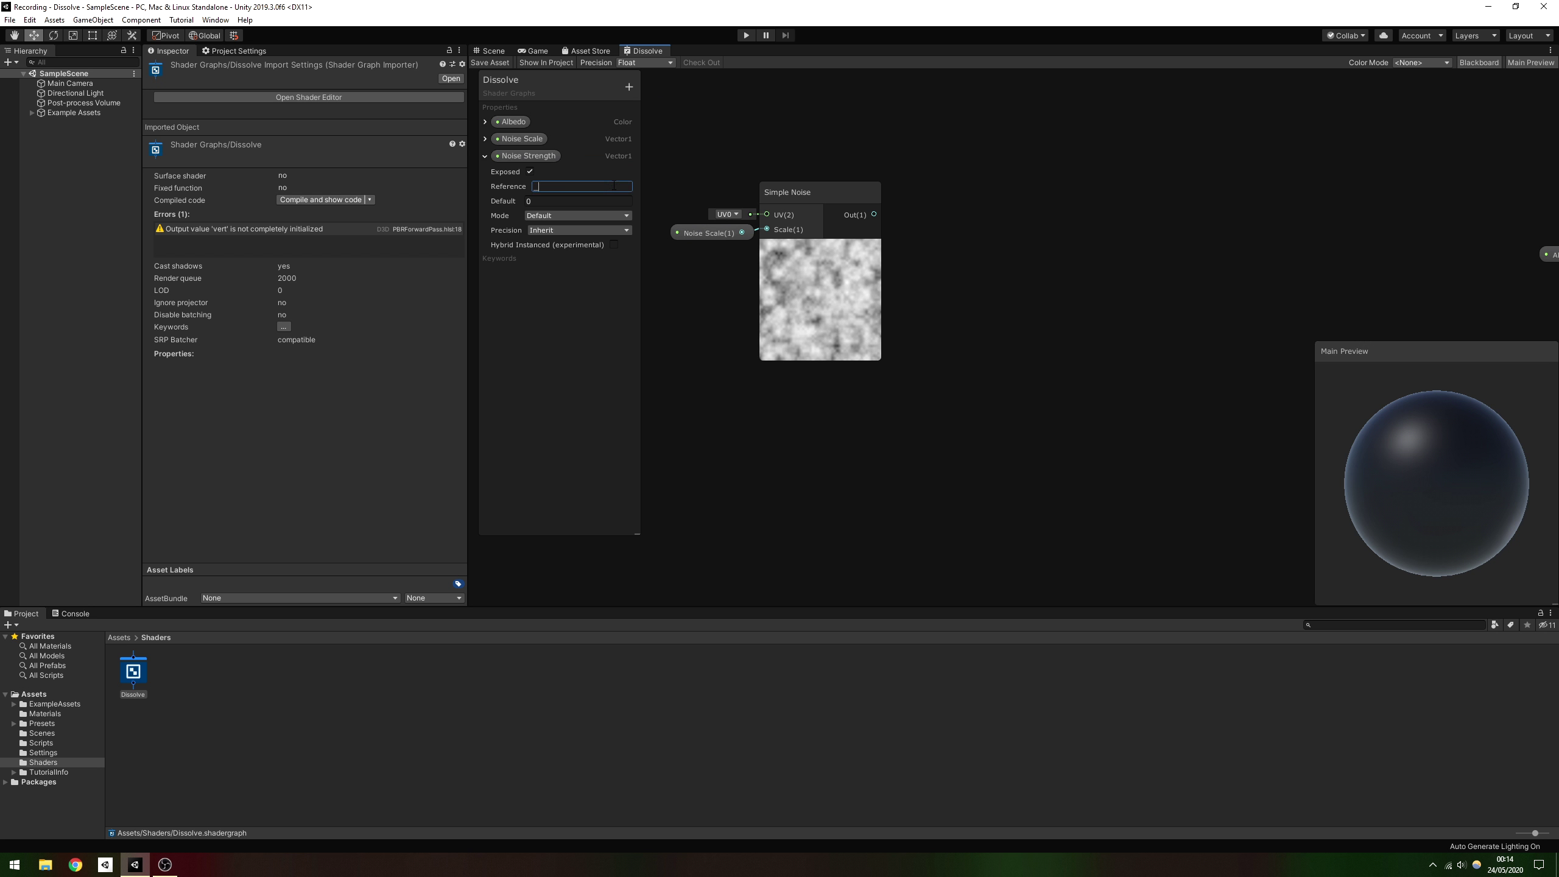
text(_NoiseStrength)
key(Tab)
text(1)
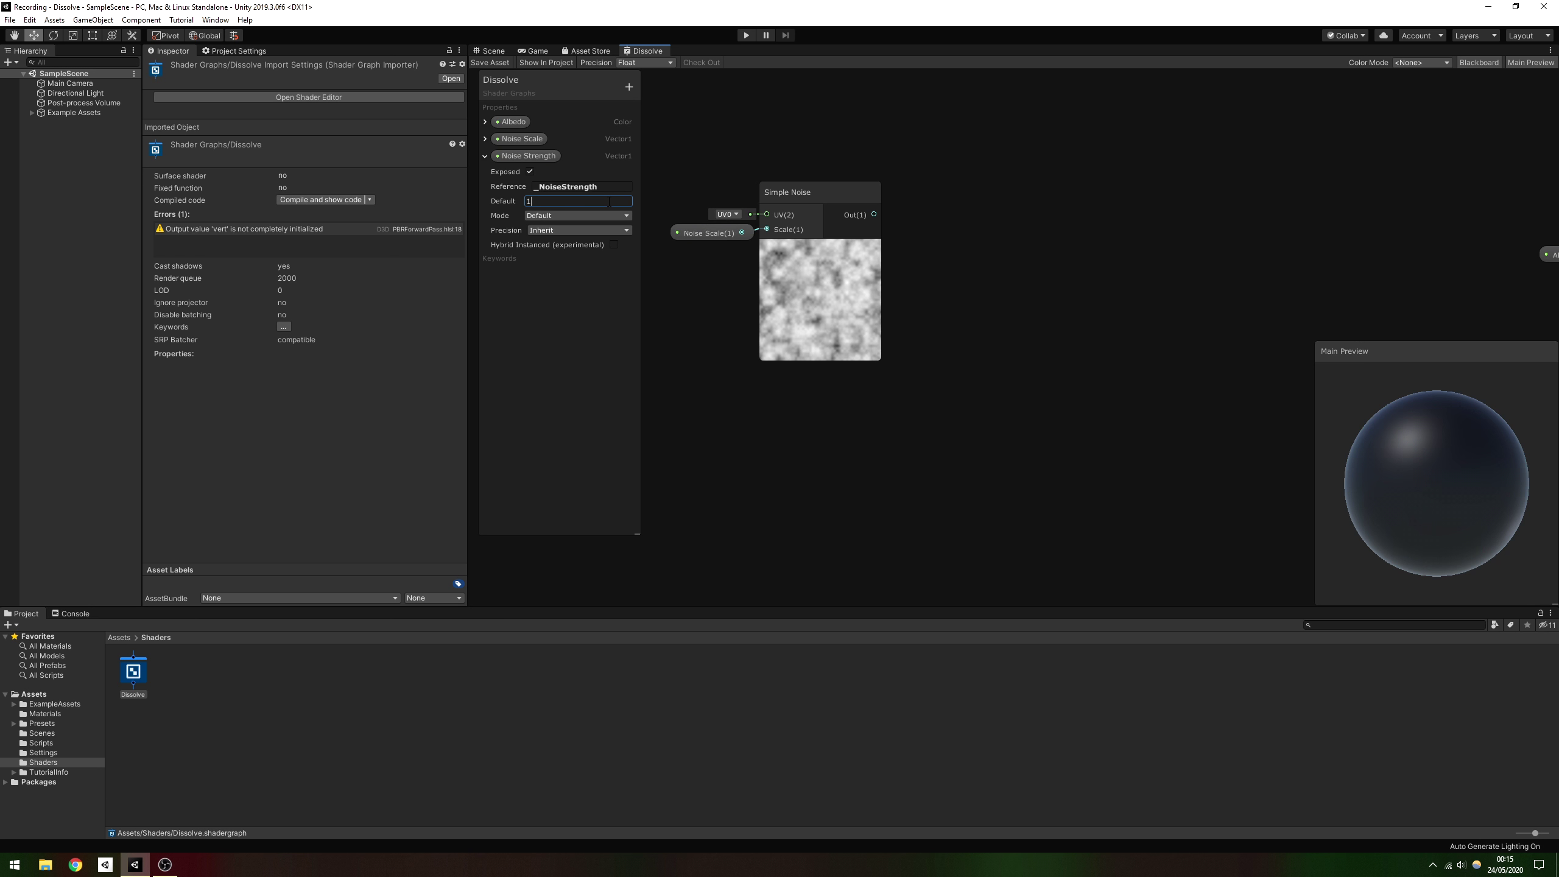
click(485, 156)
- Create a Remap node whose In input is fed by the Simple Noise output, and space it away from the noise node
drag(874, 214, 949, 227)
text(remap)
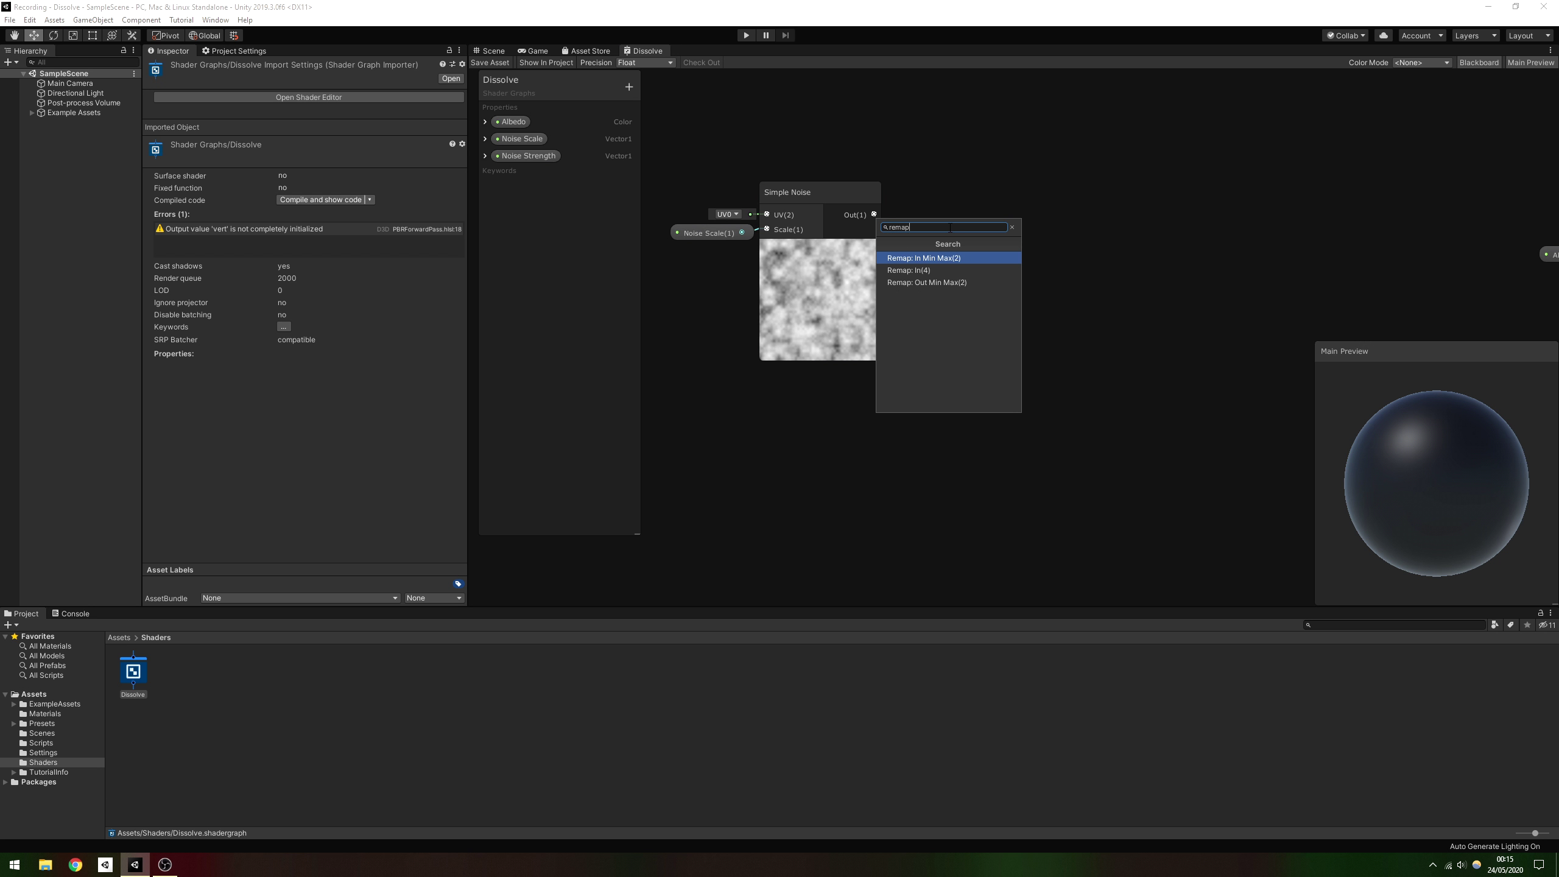
key(Down)
key(Return)
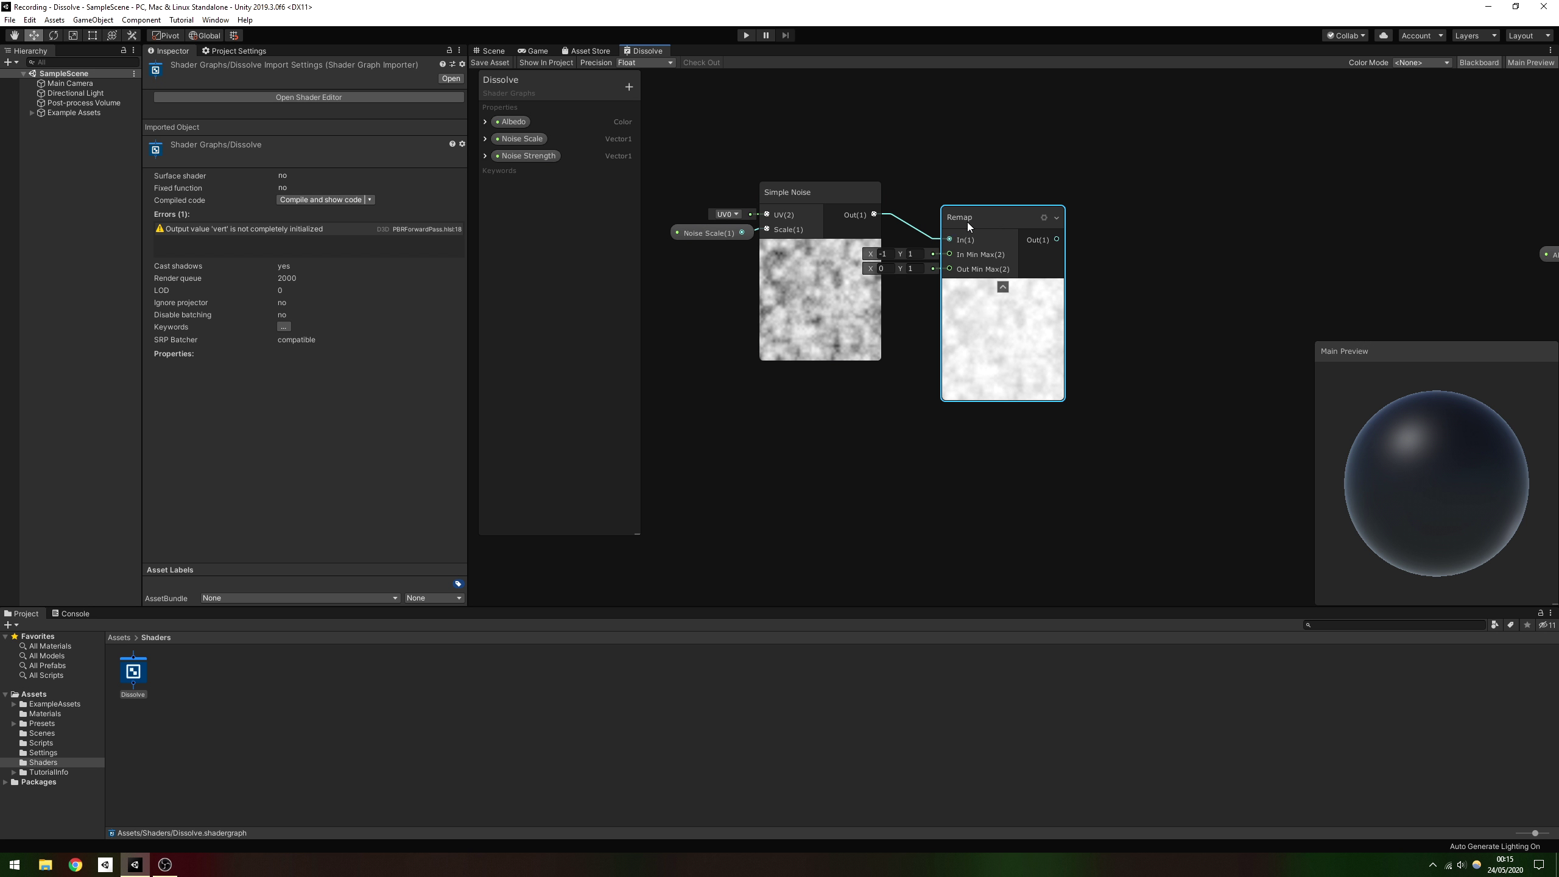
drag(968, 222, 1024, 214)
- Set the X value of the Remap node's In Min Max to 0
click(943, 248)
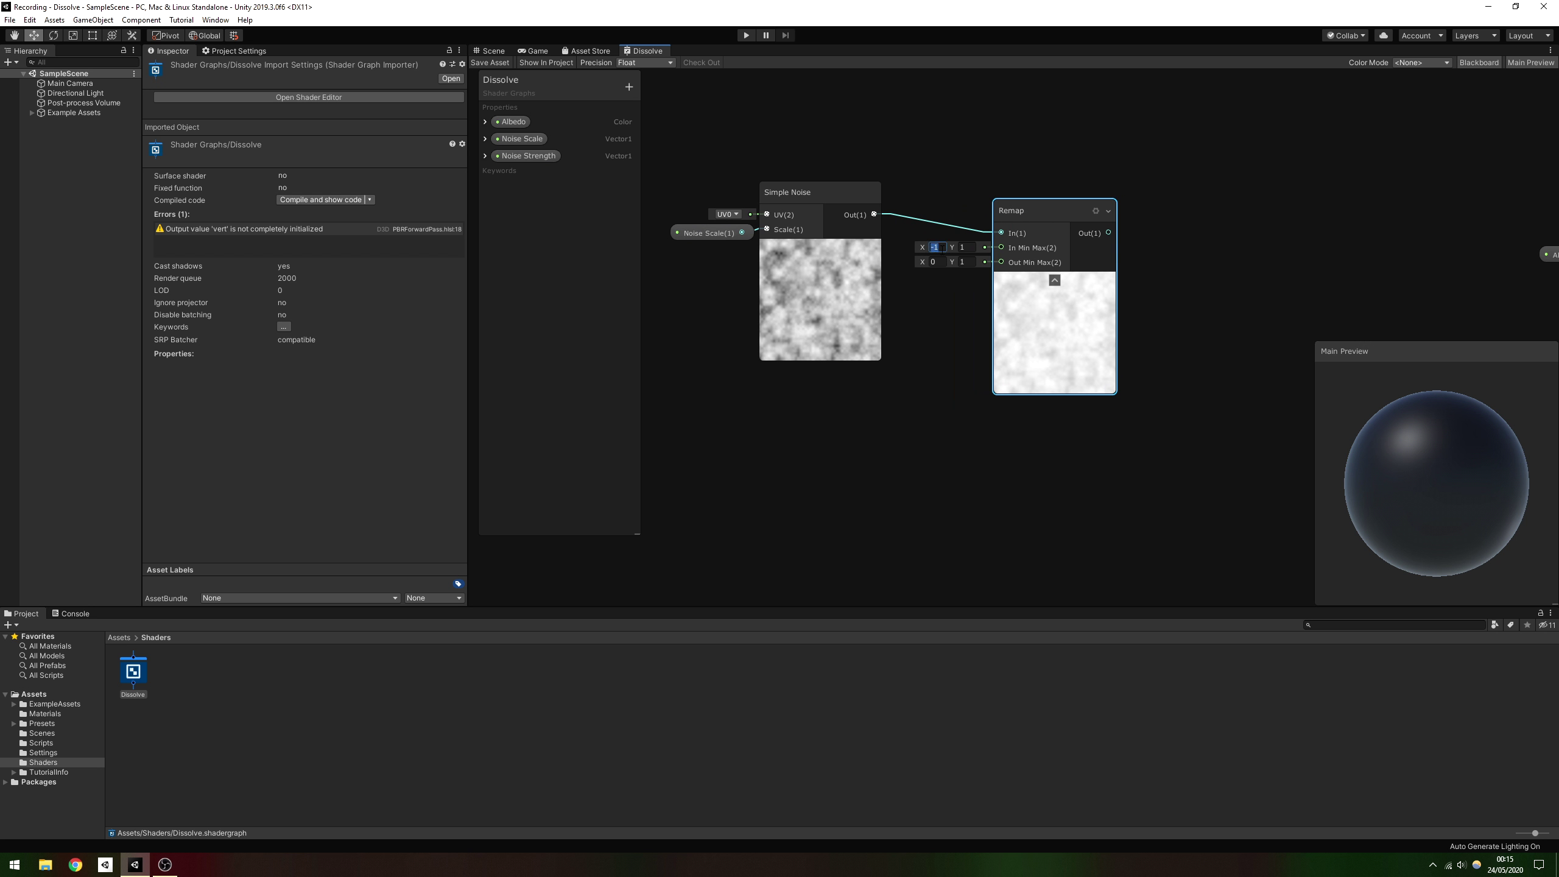
text(0)
click(943, 336)
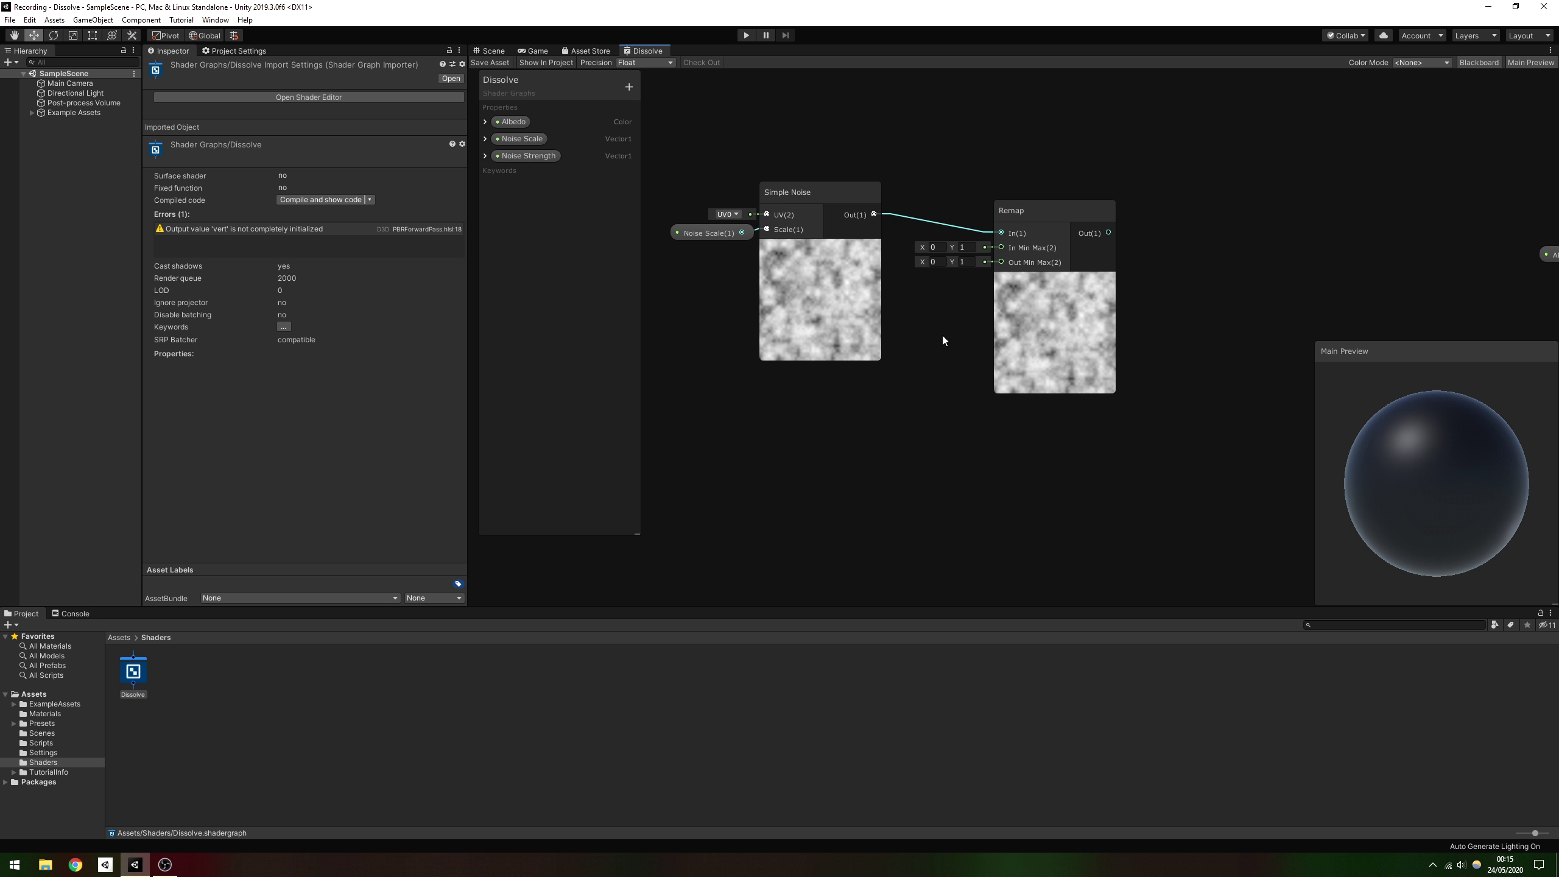
- Place the Noise Strength property below the Simple Noise node and feed it into a new Negate node
drag(529, 155, 845, 446)
text(negate)
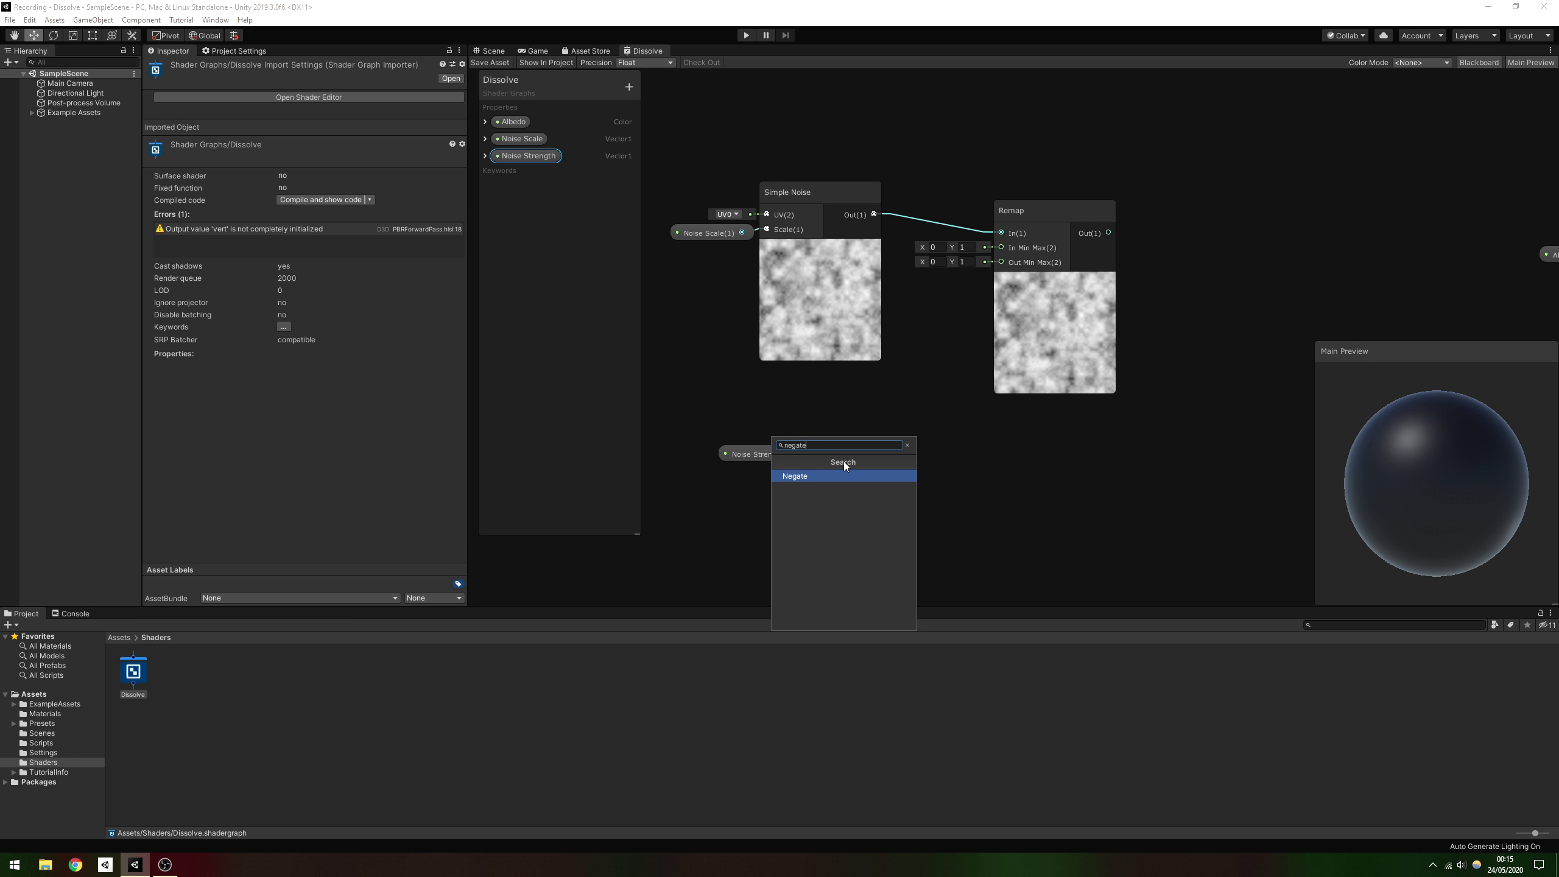
click(839, 478)
click(900, 477)
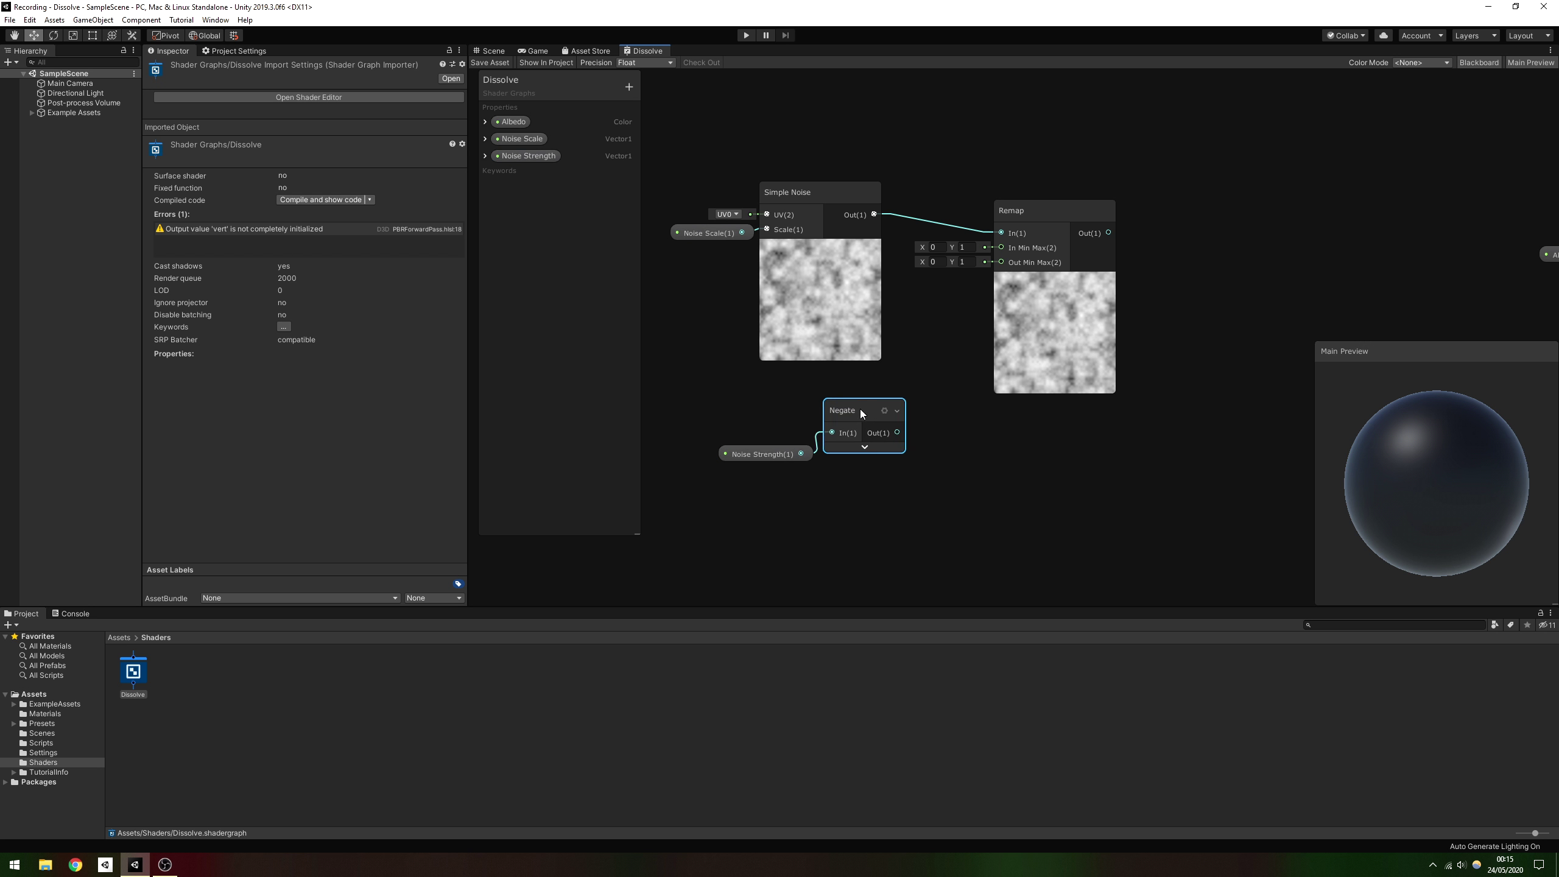
drag(860, 410, 875, 408)
- Create a Vector 2 node with the Negate output connected to its X input
key(space)
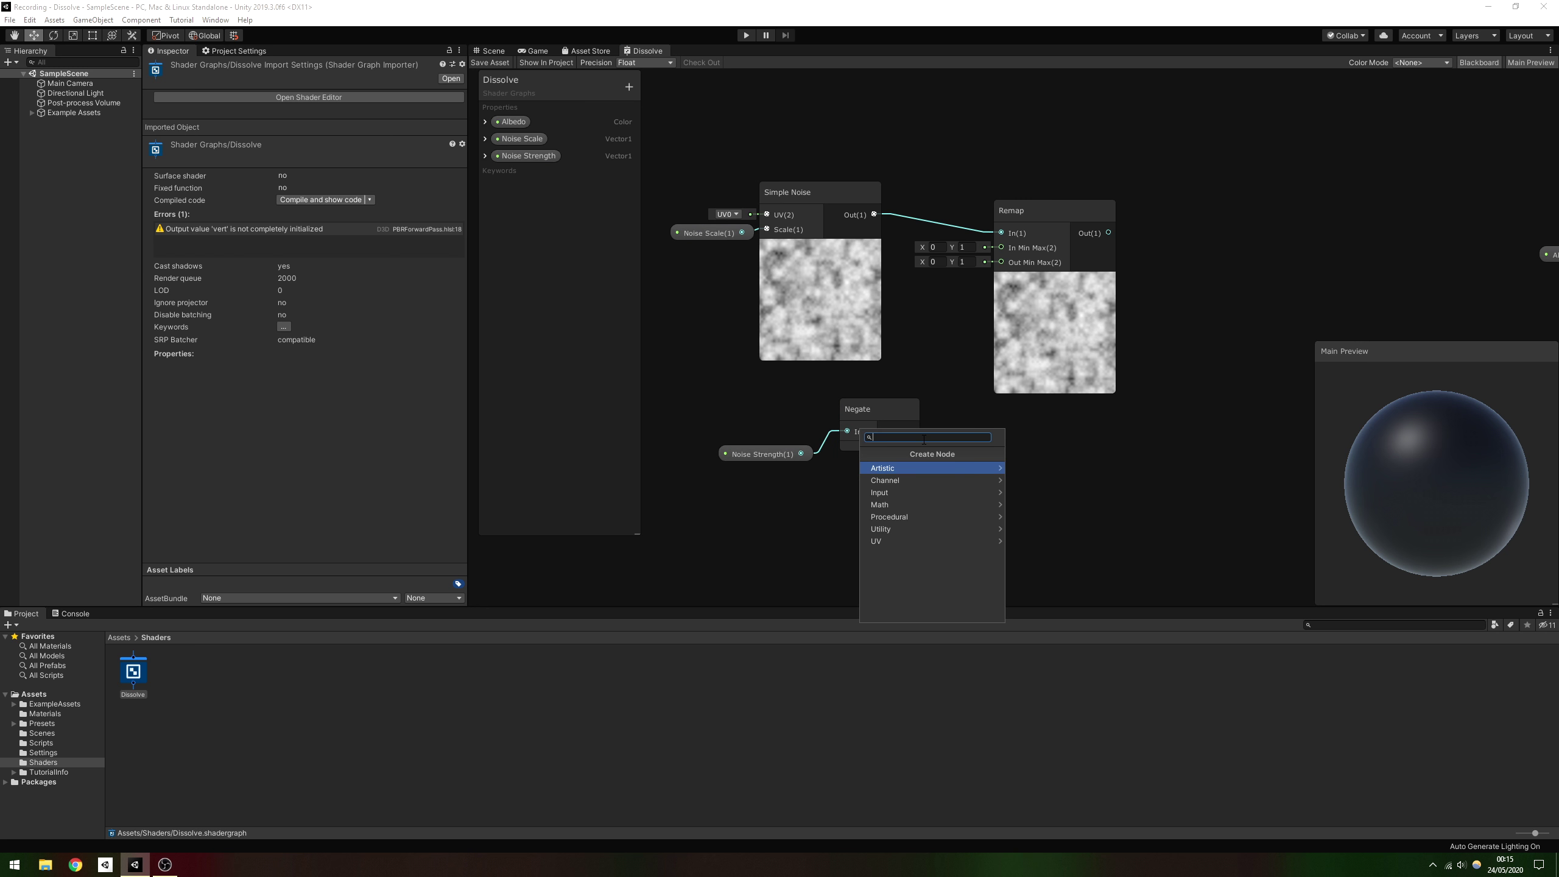
text(vect)
key(Down)
key(Return)
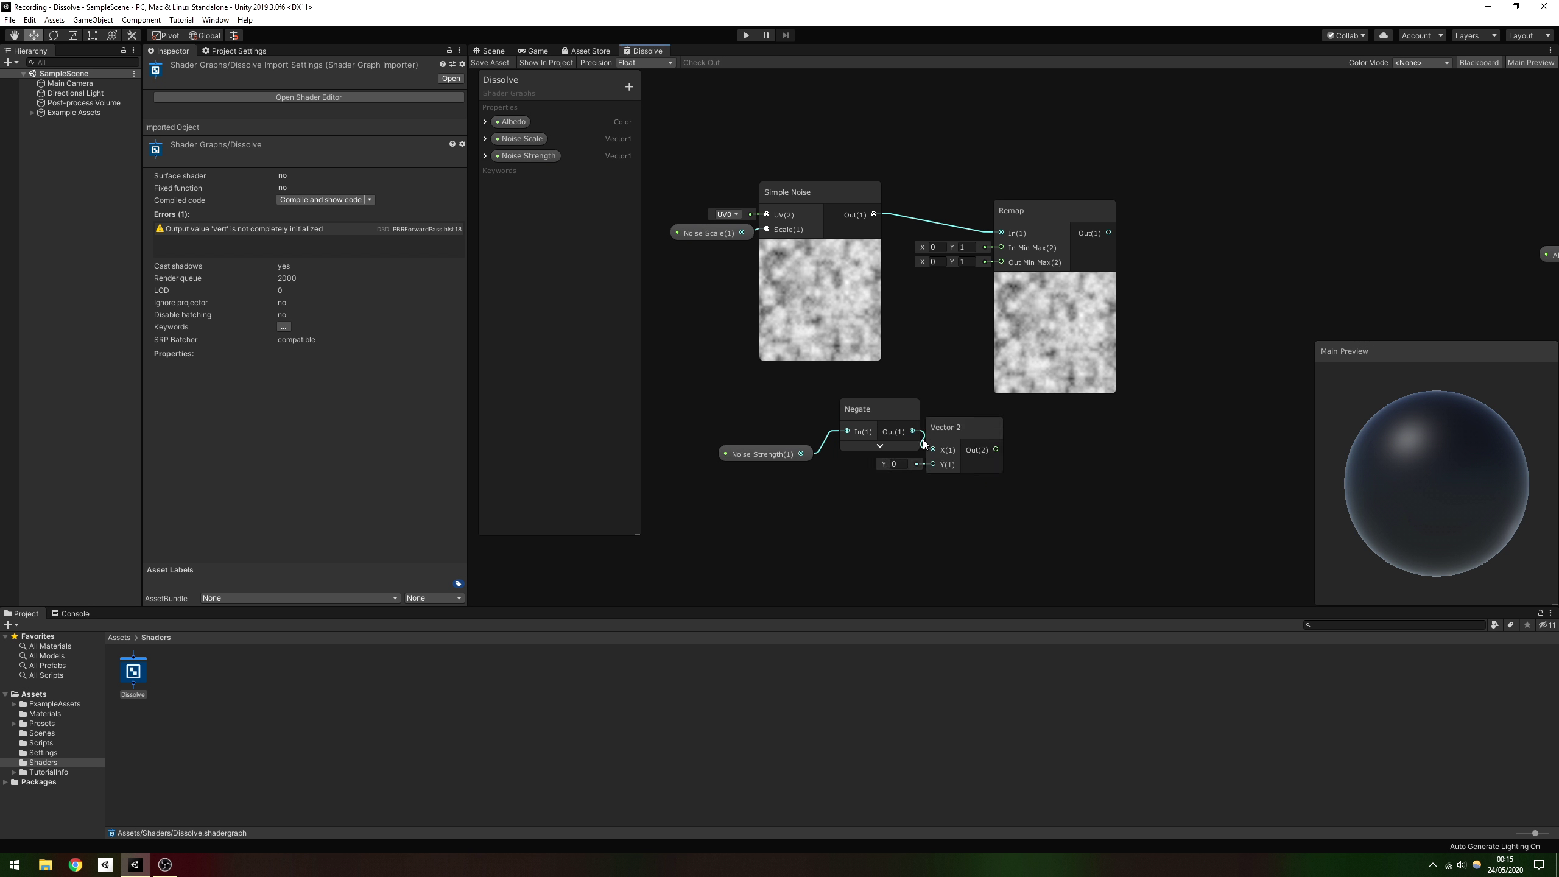
- Connect Noise Strength to the Vector 2's Y input and the Vector 2 output to Remap's Out Min Max, arranging these nodes neatly
drag(953, 425, 800, 454)
drag(1008, 444, 1002, 263)
drag(1067, 482, 710, 393)
drag(950, 418, 907, 405)
click(1125, 444)
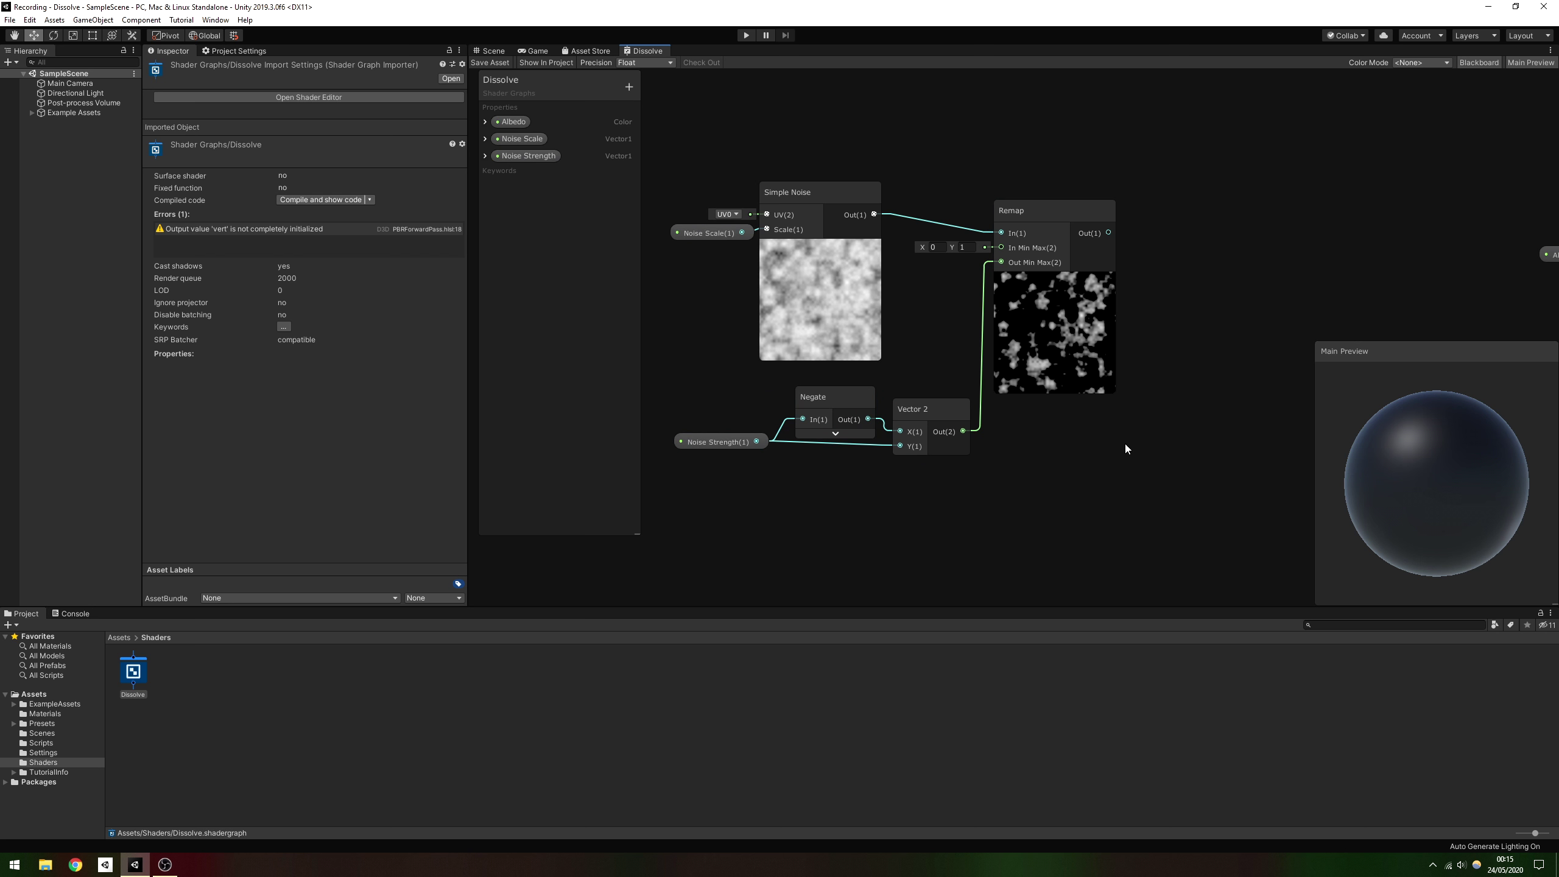
- Add a Vector1 property named Cutoff Height with the reference _CutoffHeight
click(628, 86)
click(648, 93)
text(Cutoff Height)
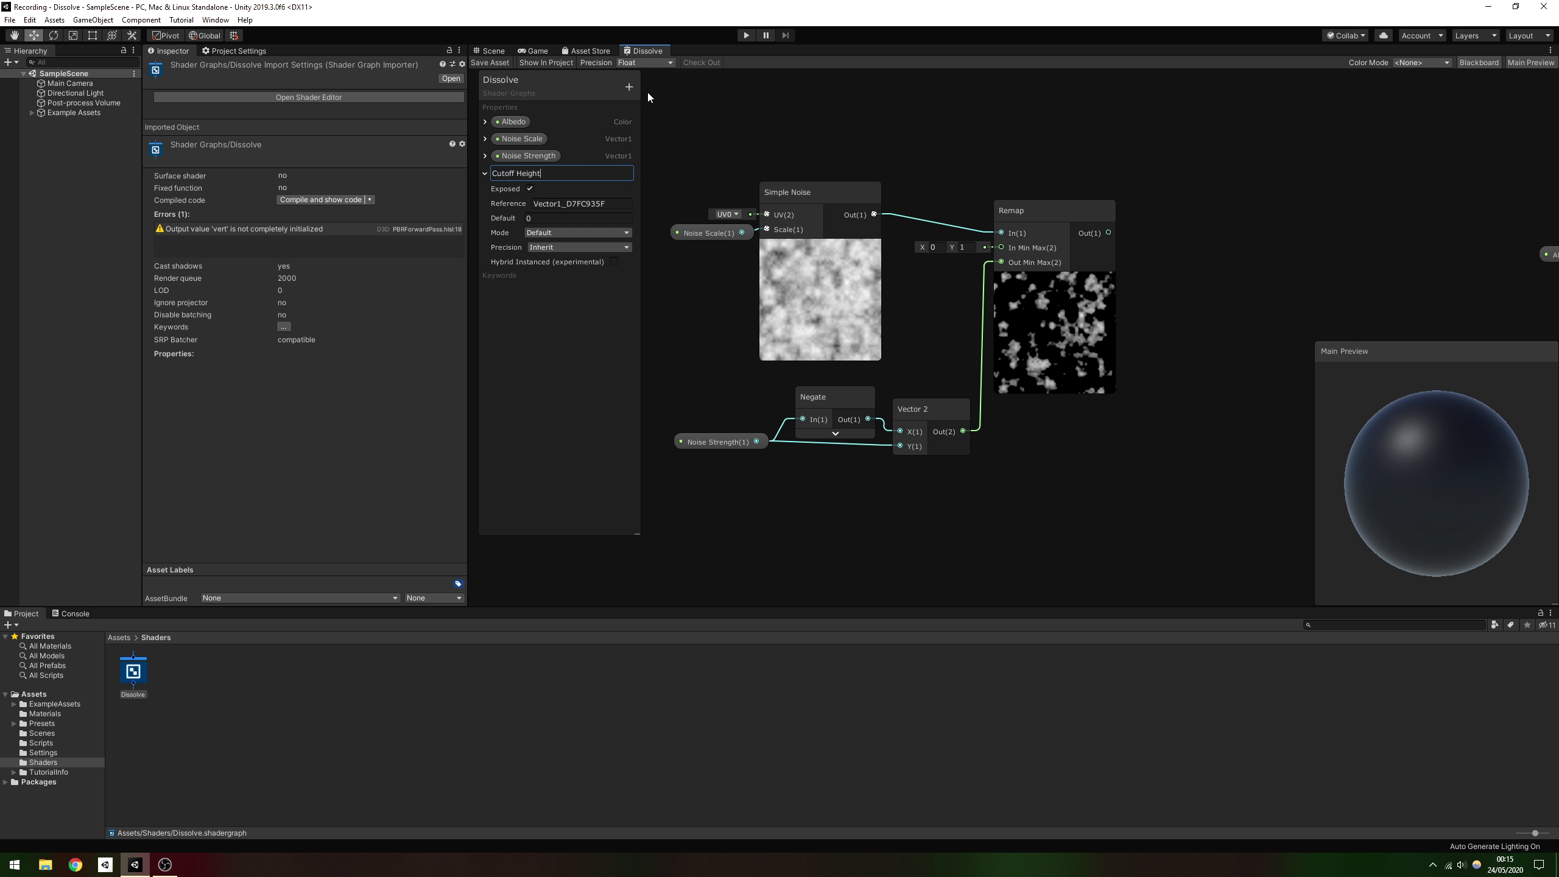
key(Return)
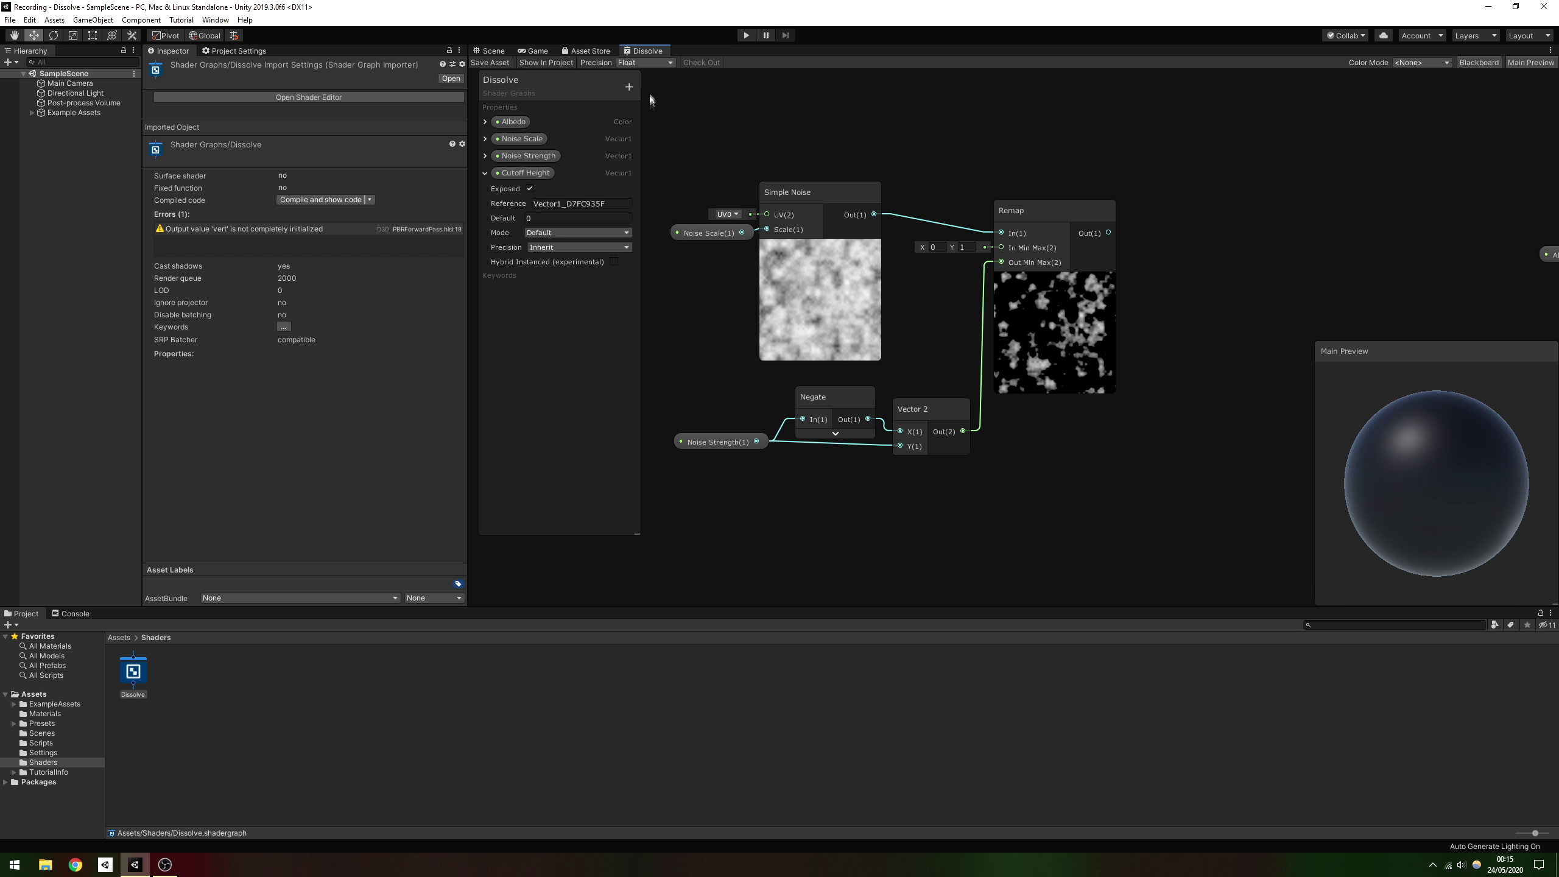
click(607, 203)
text(_CutoffHeight)
key(Return)
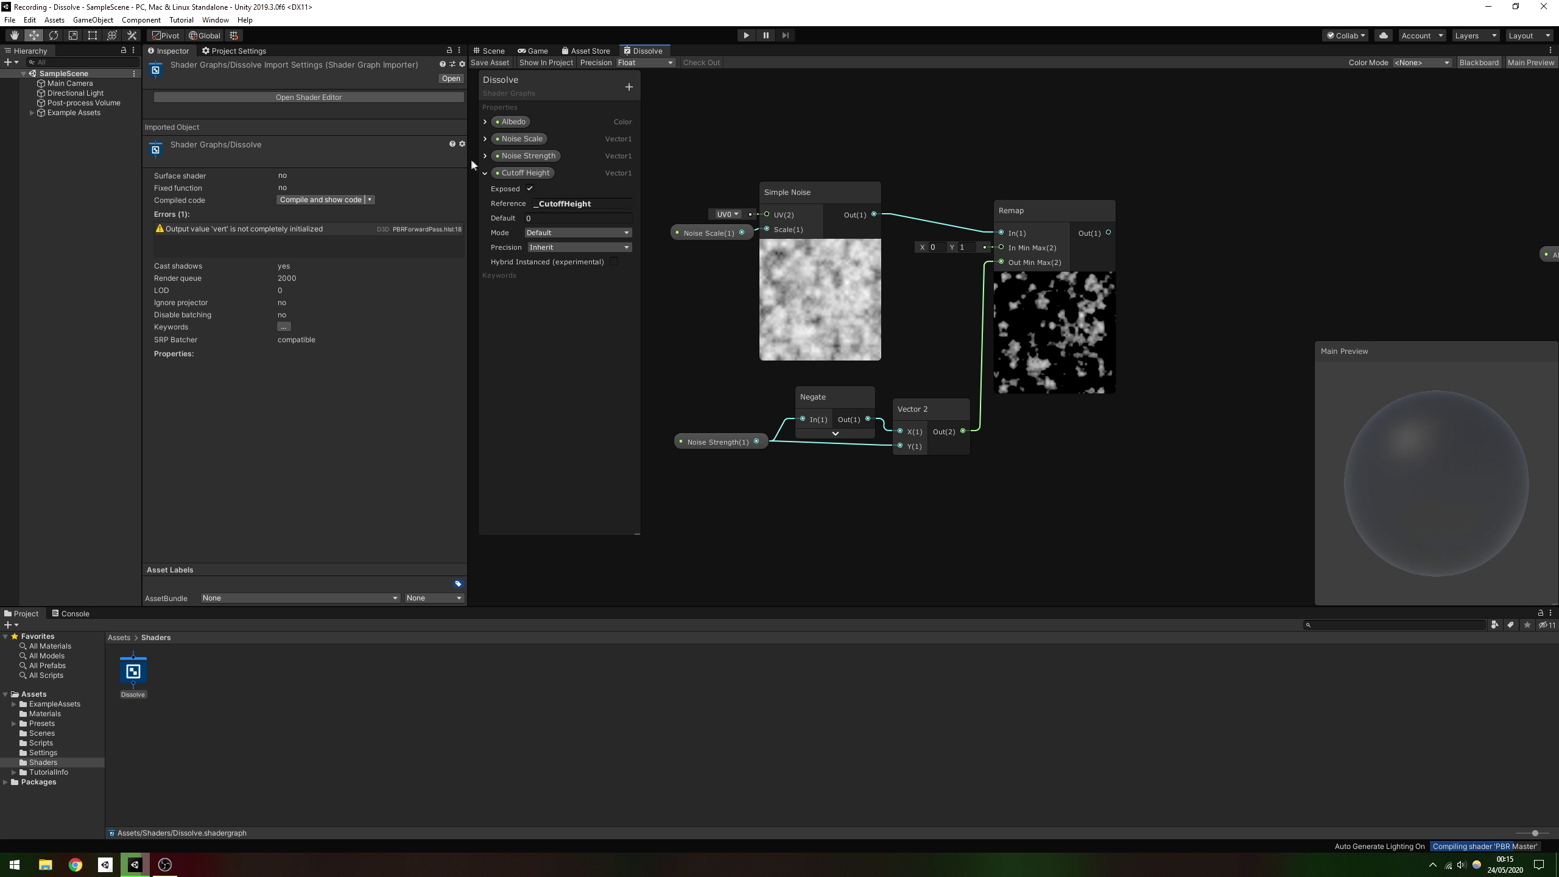
click(485, 172)
- Create an Add node with the Remap output in A and the Cutoff Height property in B
drag(1108, 233, 1177, 232)
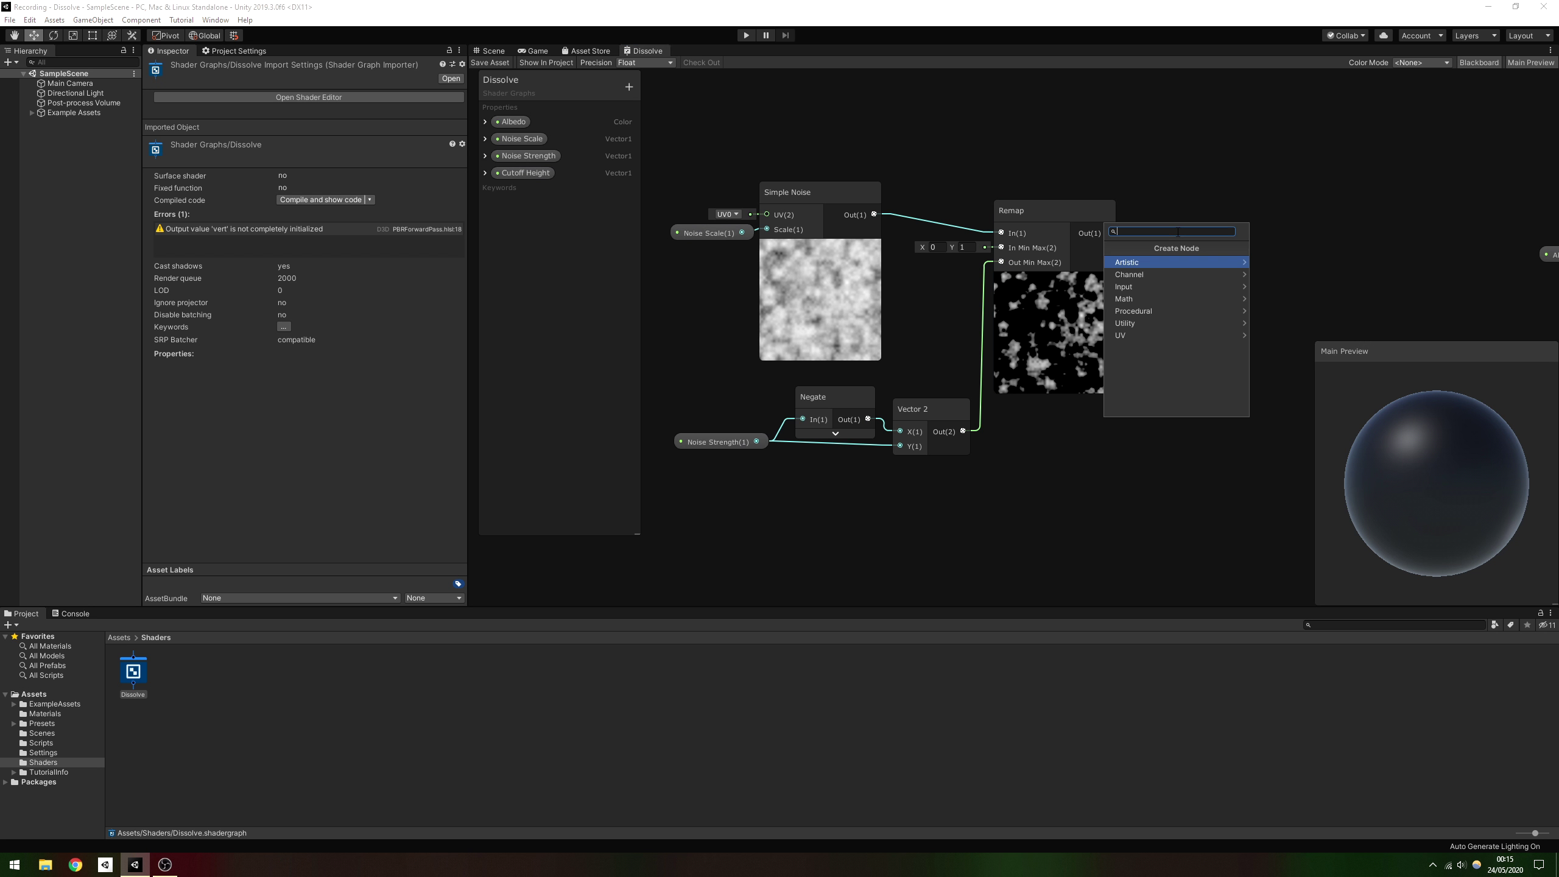
text(add)
click(1155, 262)
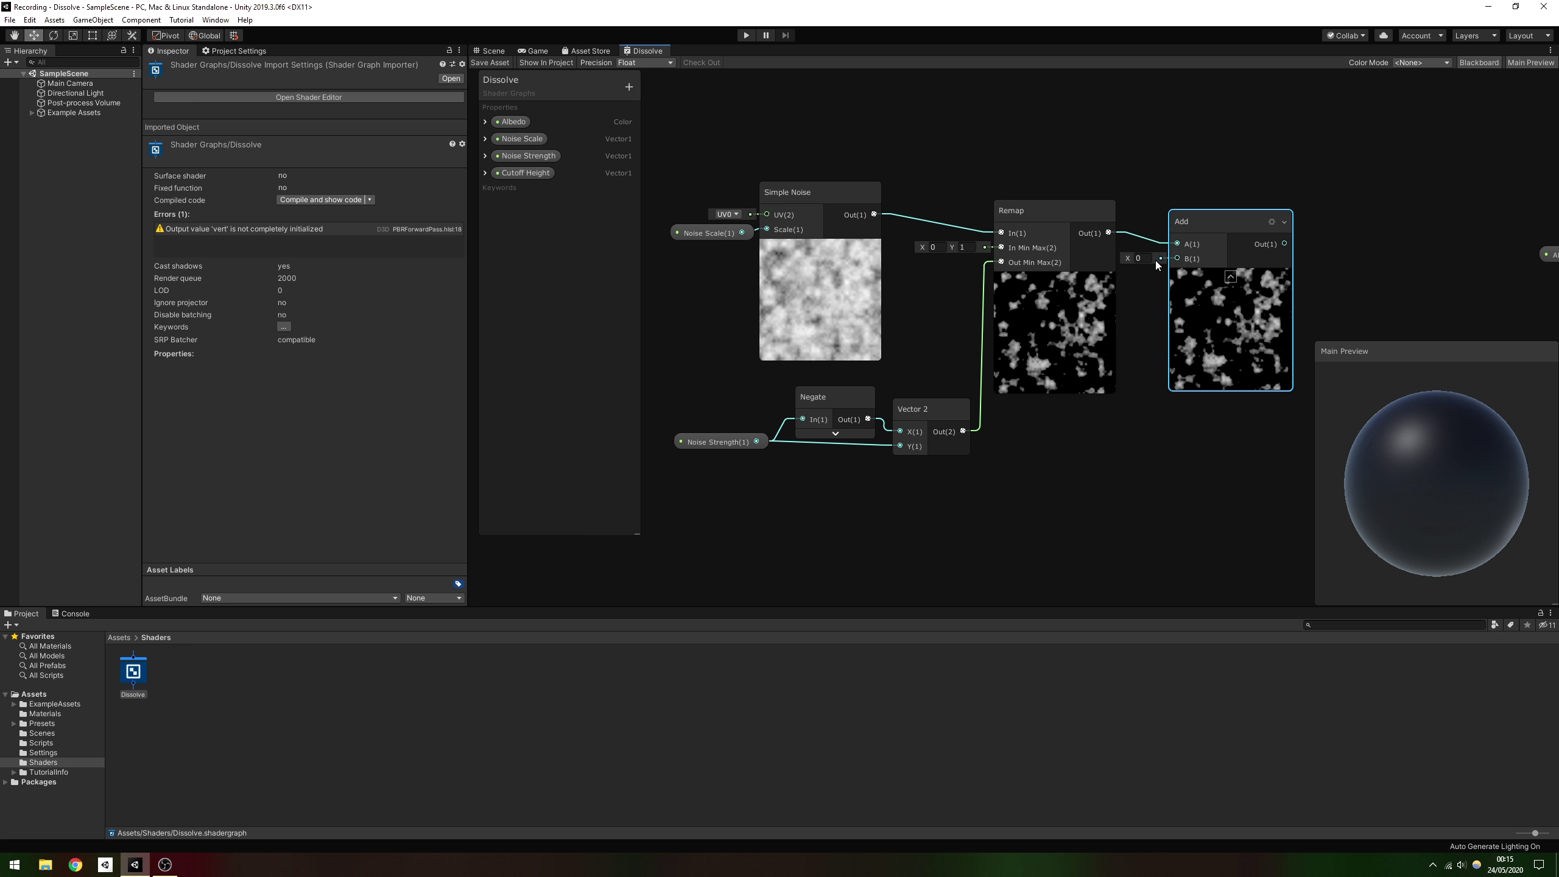
drag(525, 173, 1177, 259)
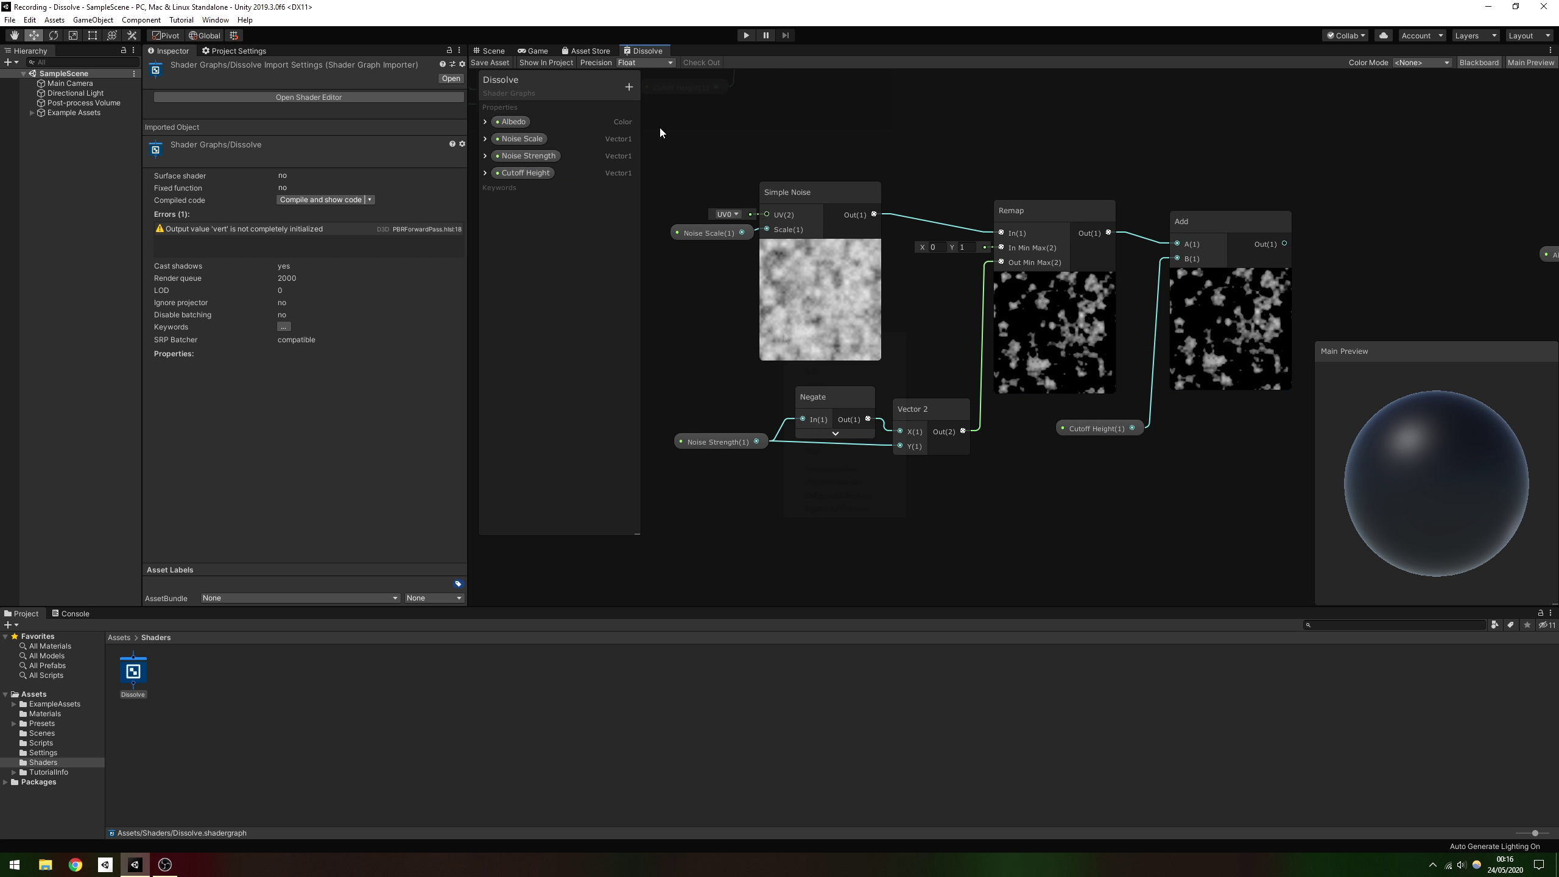
- Create a Position node below the noise group and connect its output to a new Split node
right_click(790, 338)
click(793, 339)
text(pos)
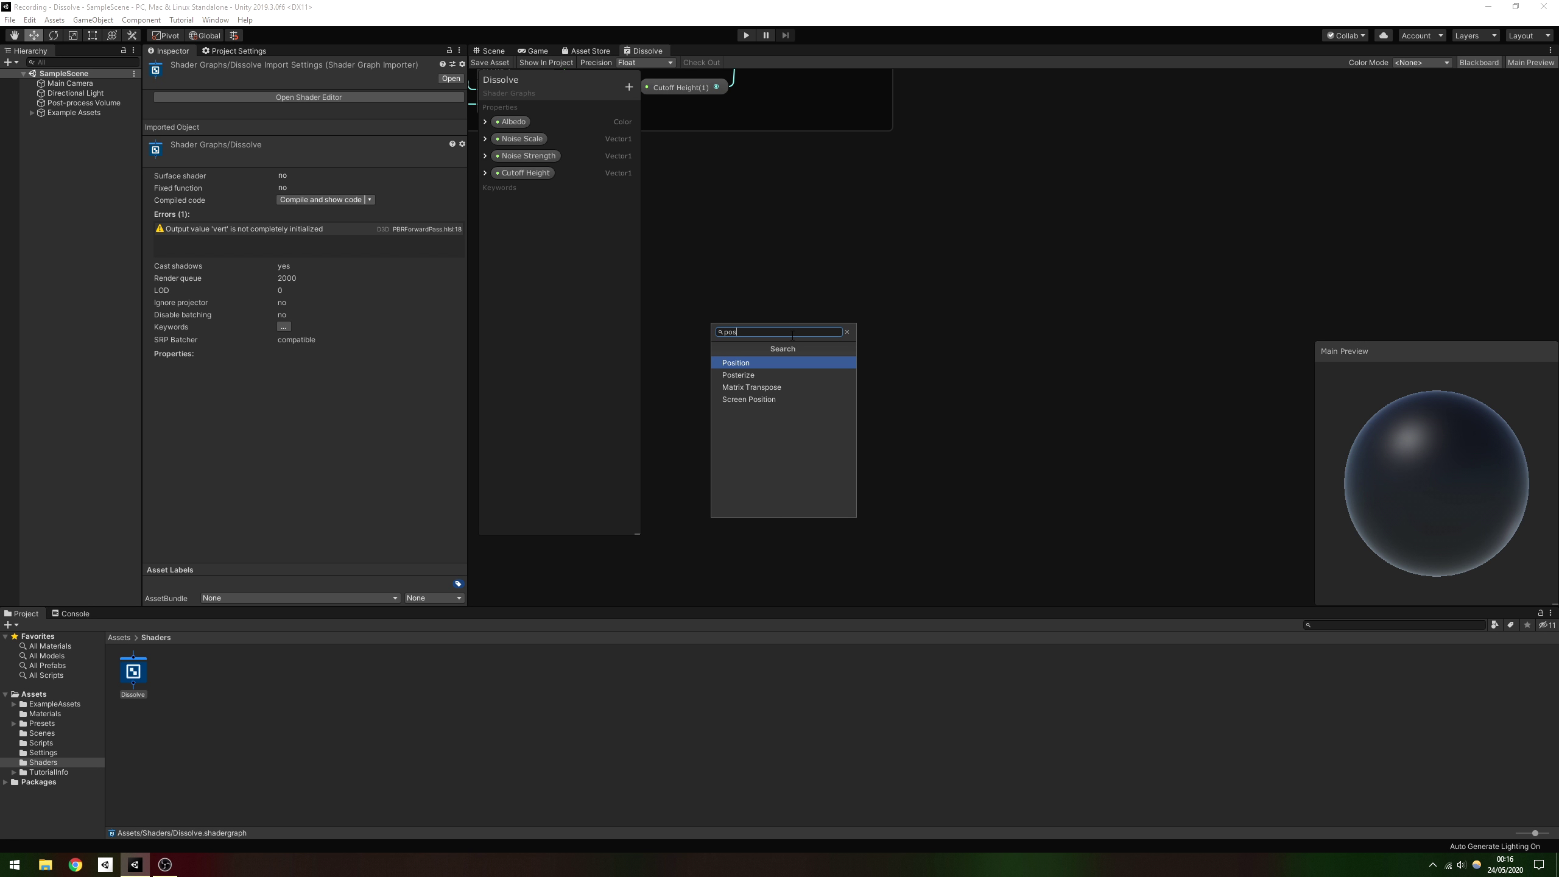
click(783, 361)
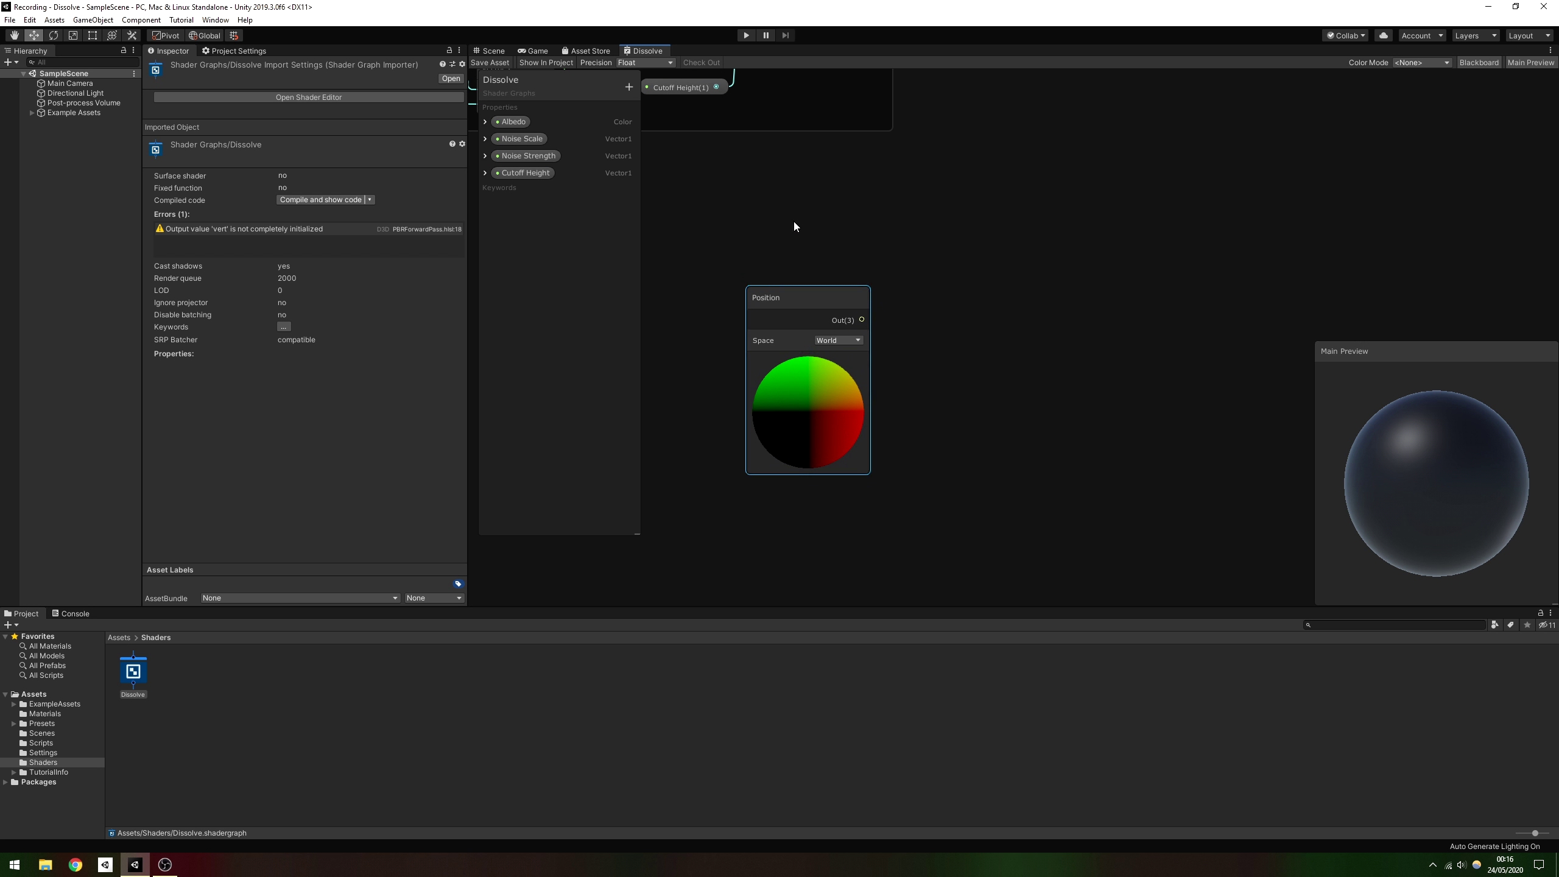
drag(862, 320, 888, 315)
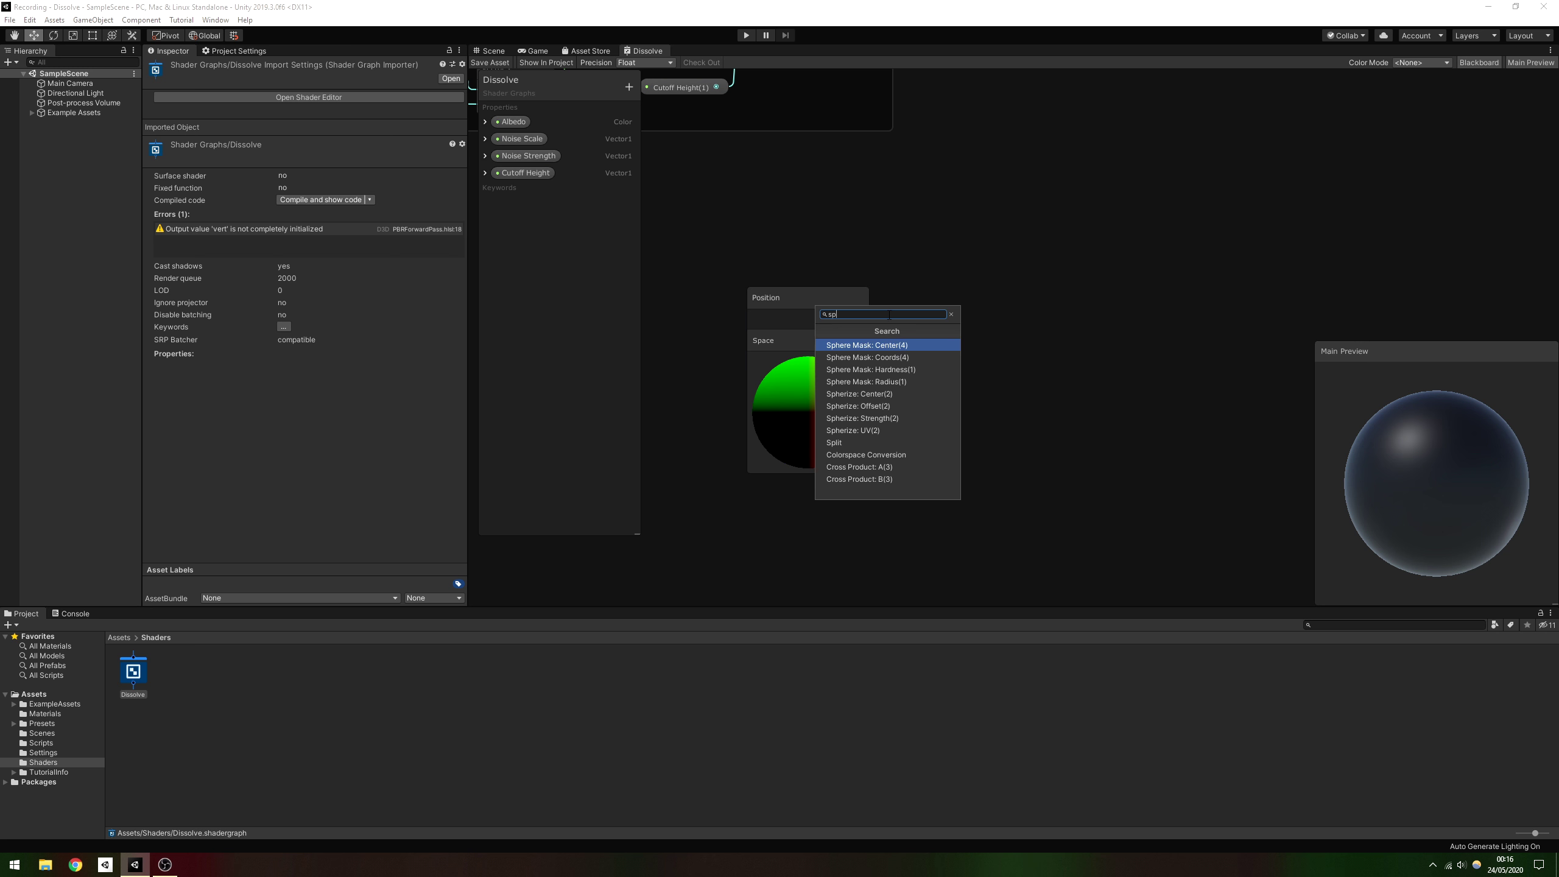
text(split)
click(867, 345)
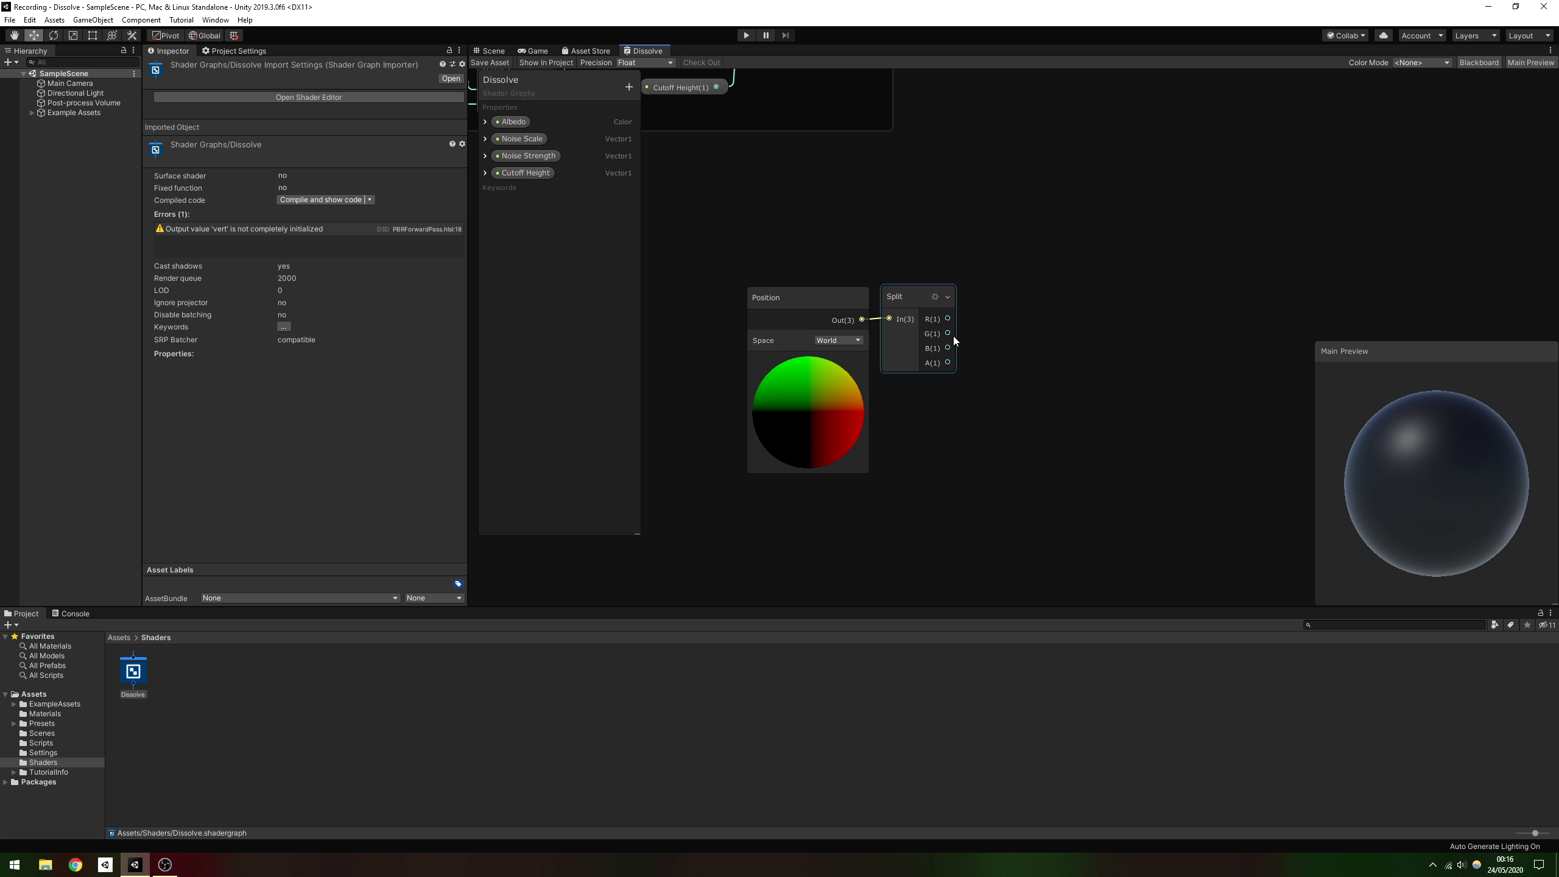
- Create a Step node beside Split, with Split's G output in Edge and the noise Add output in In
drag(947, 333, 1118, 300)
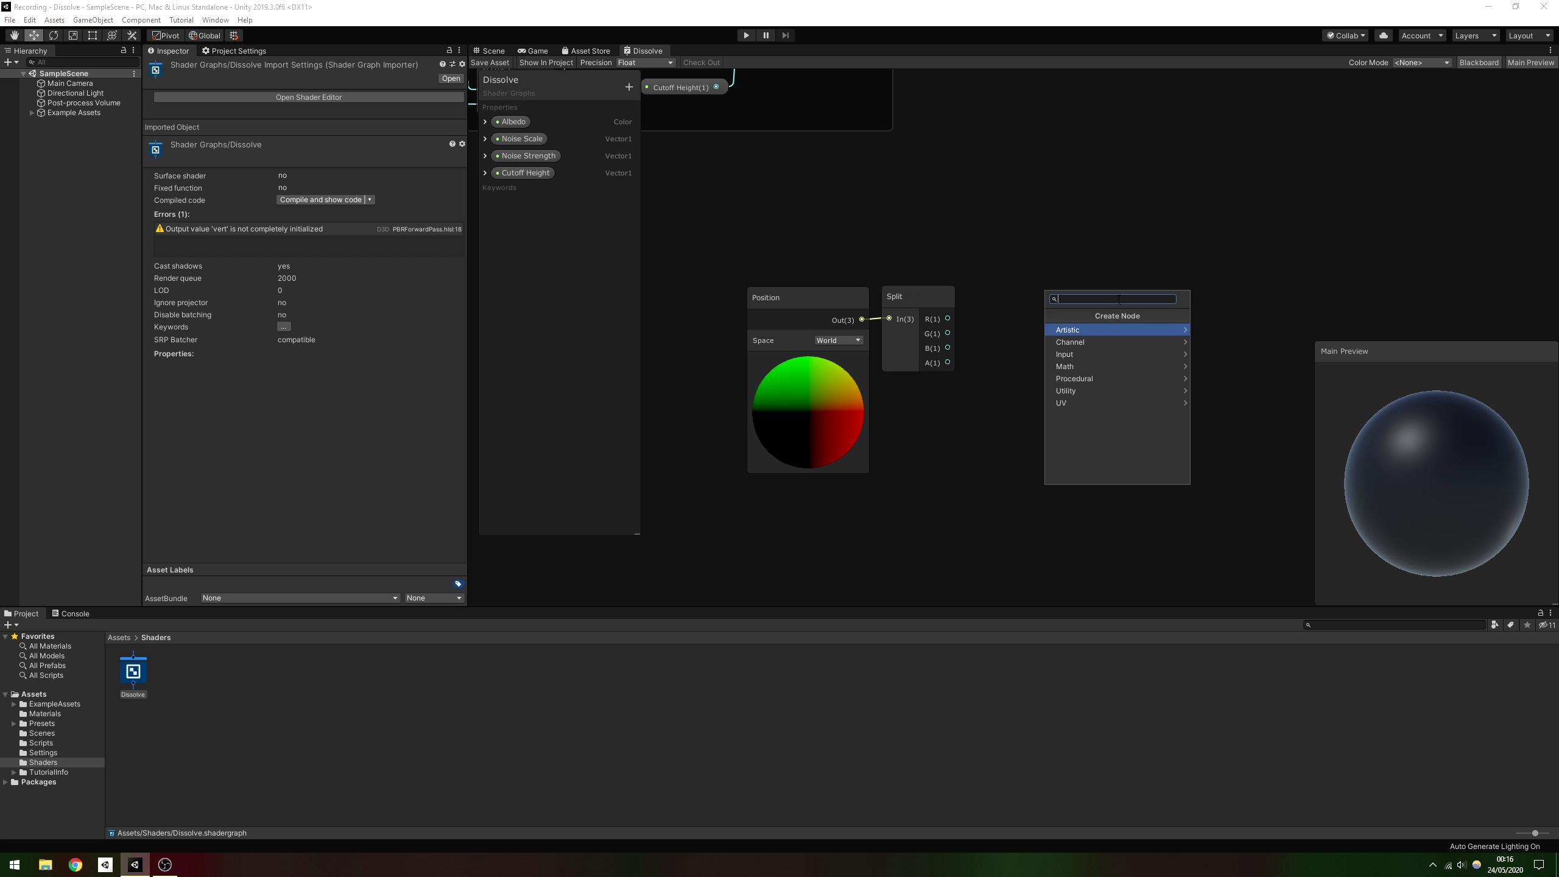
text(step)
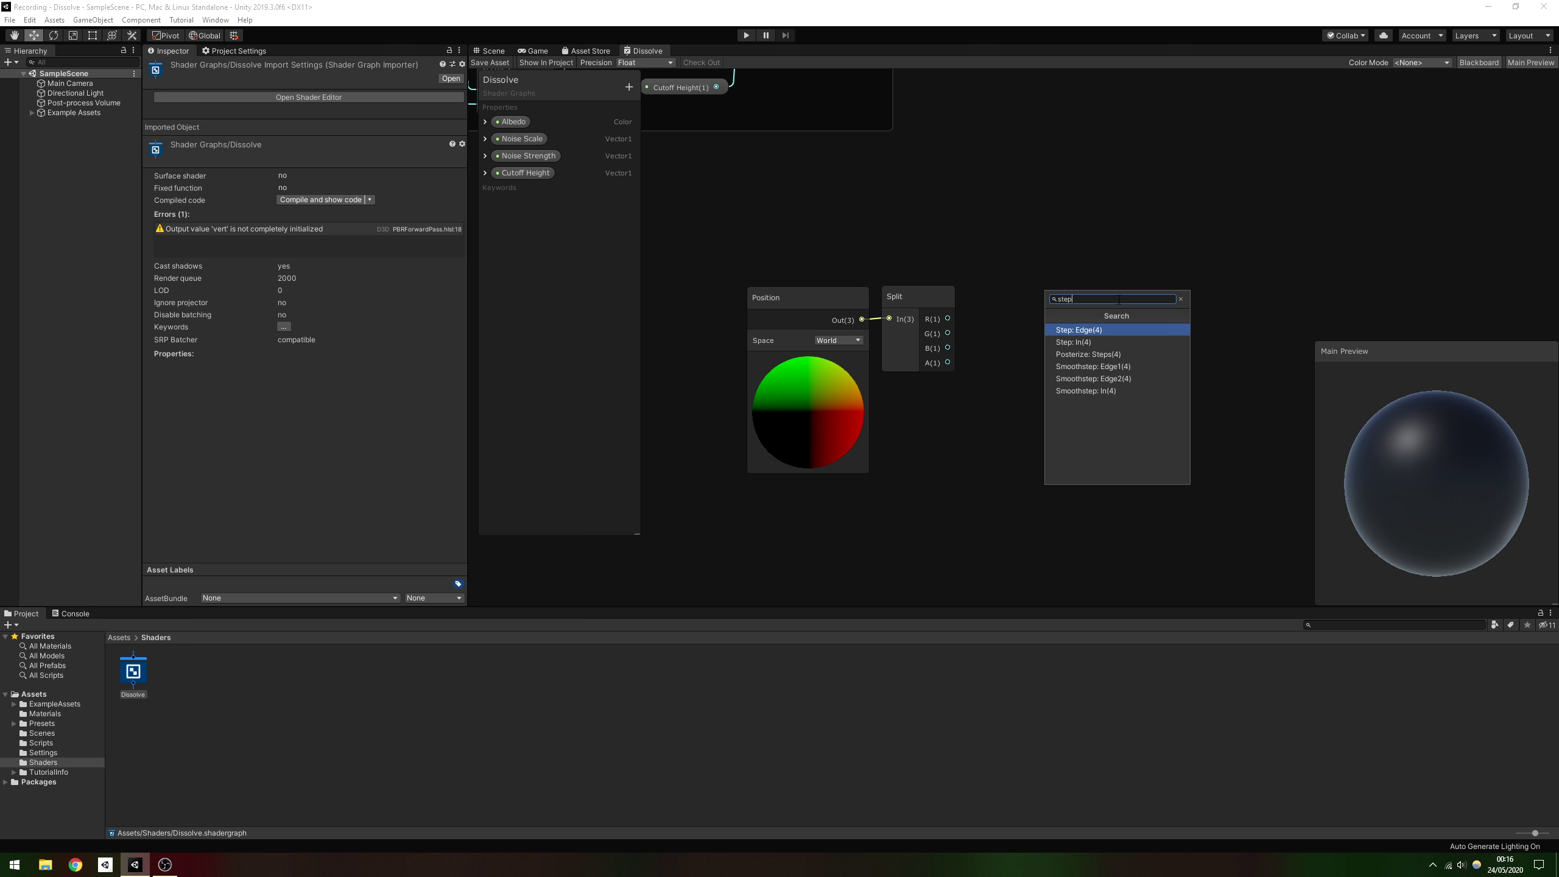
key(Return)
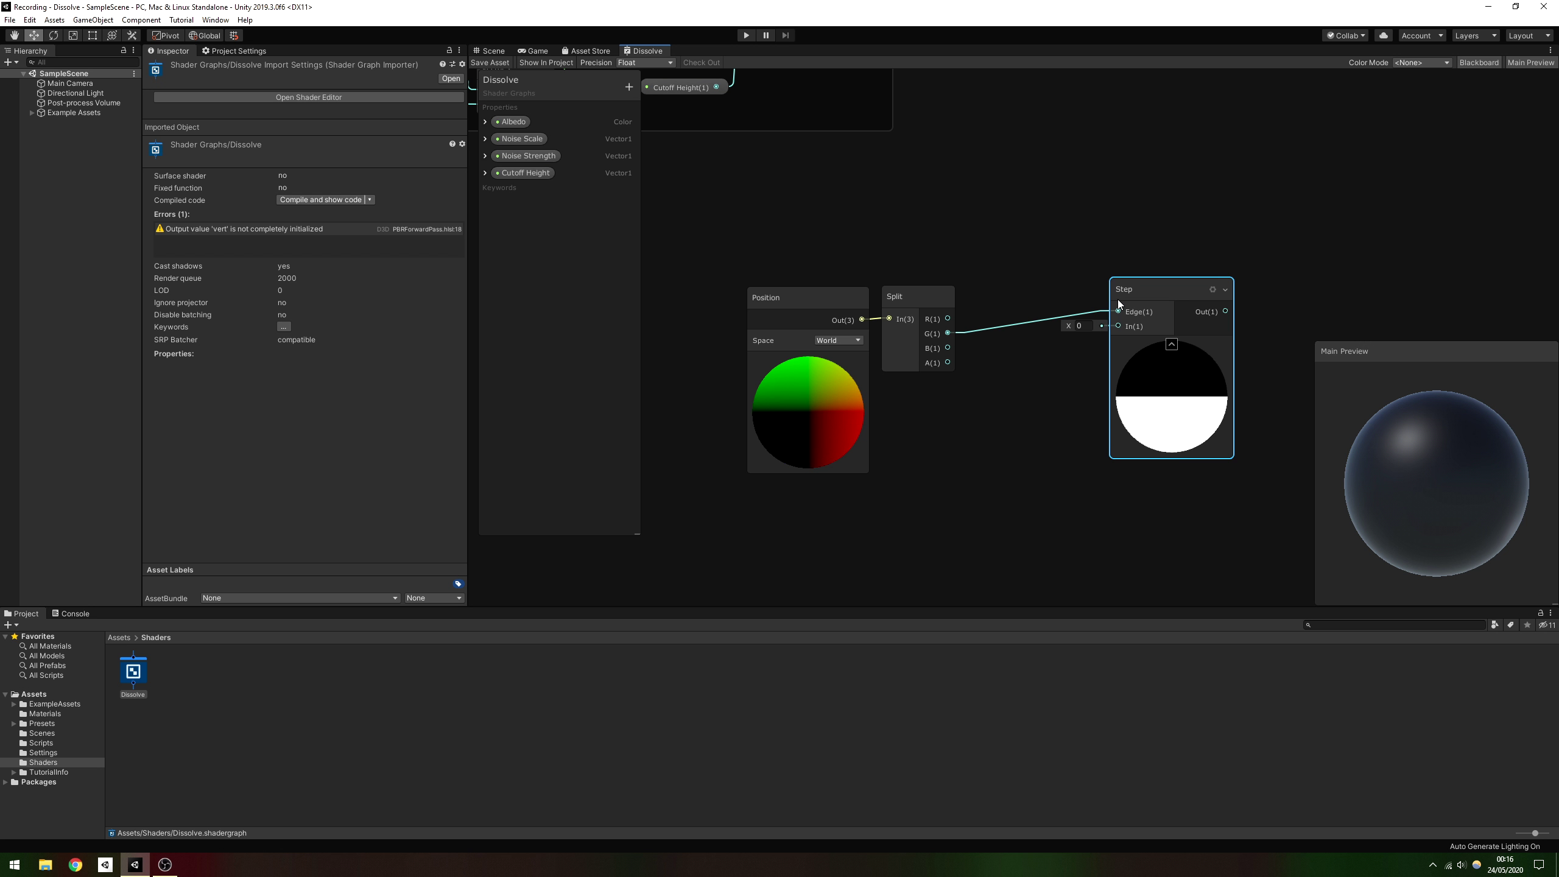
middle_drag(1018, 147, 974, 300)
drag(884, 163, 1136, 519)
middle_drag(1114, 395, 1048, 161)
drag(1119, 251, 1025, 274)
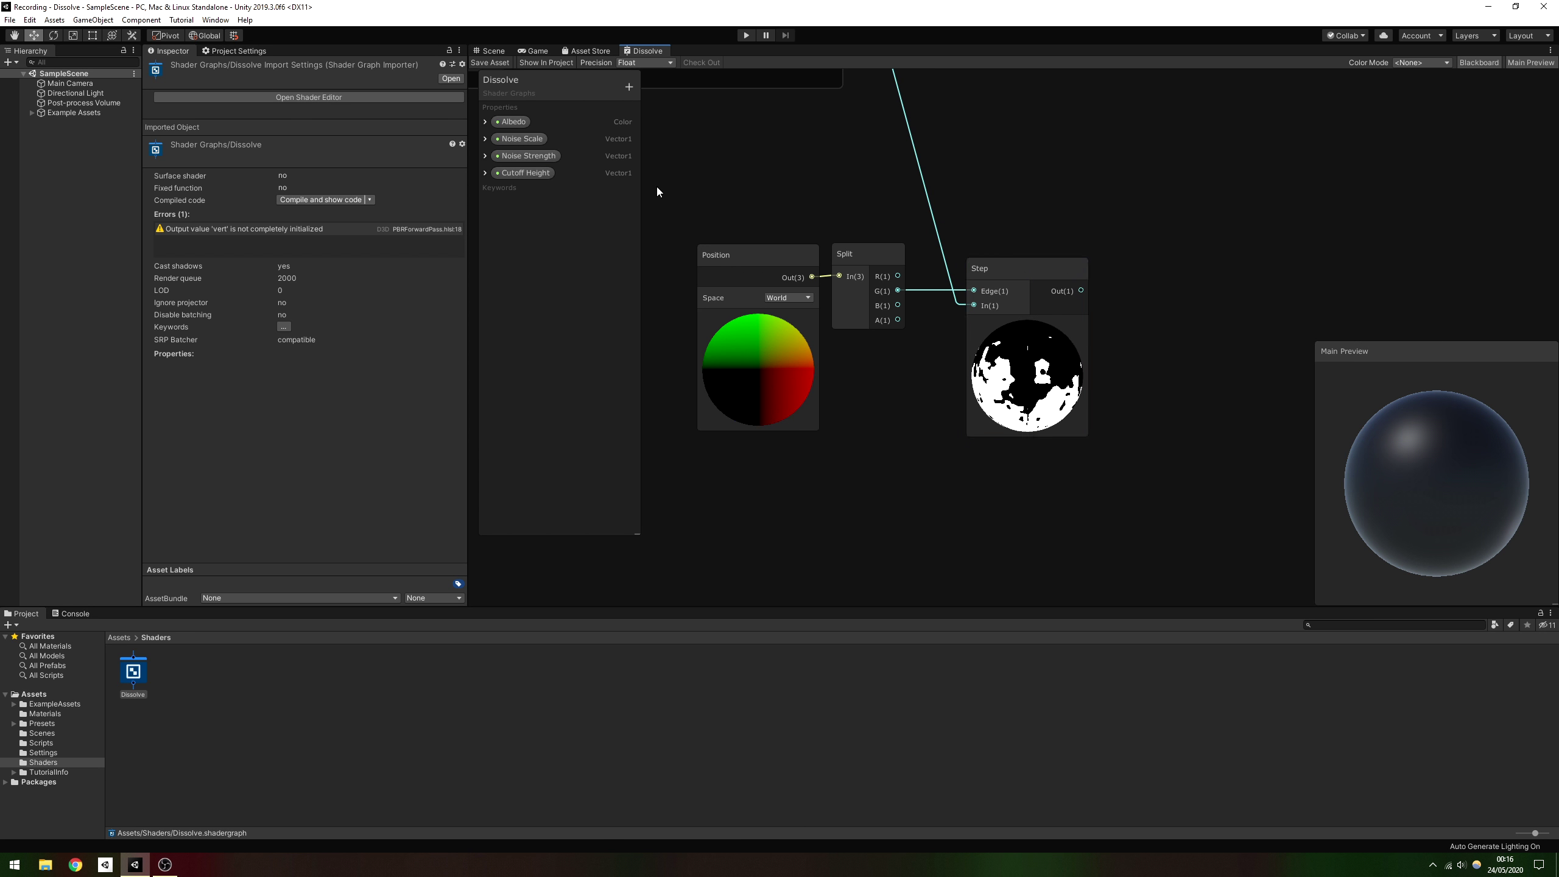
- Group the Position, Split and Step nodes under the title World-space Cutoff
drag(657, 187, 1055, 446)
right_click(996, 266)
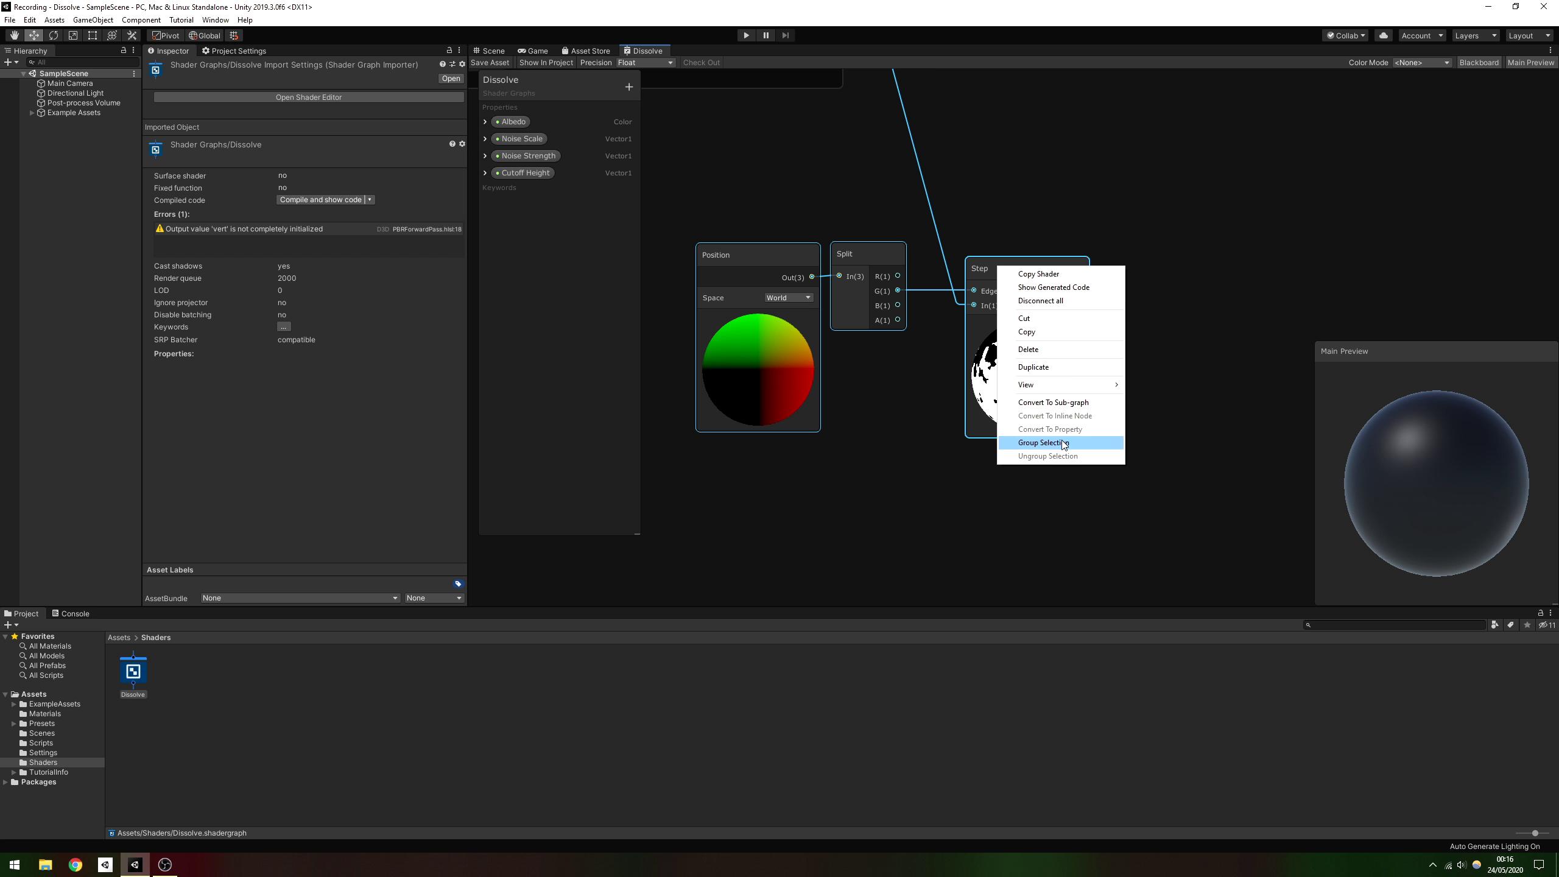
click(1064, 443)
text(World)
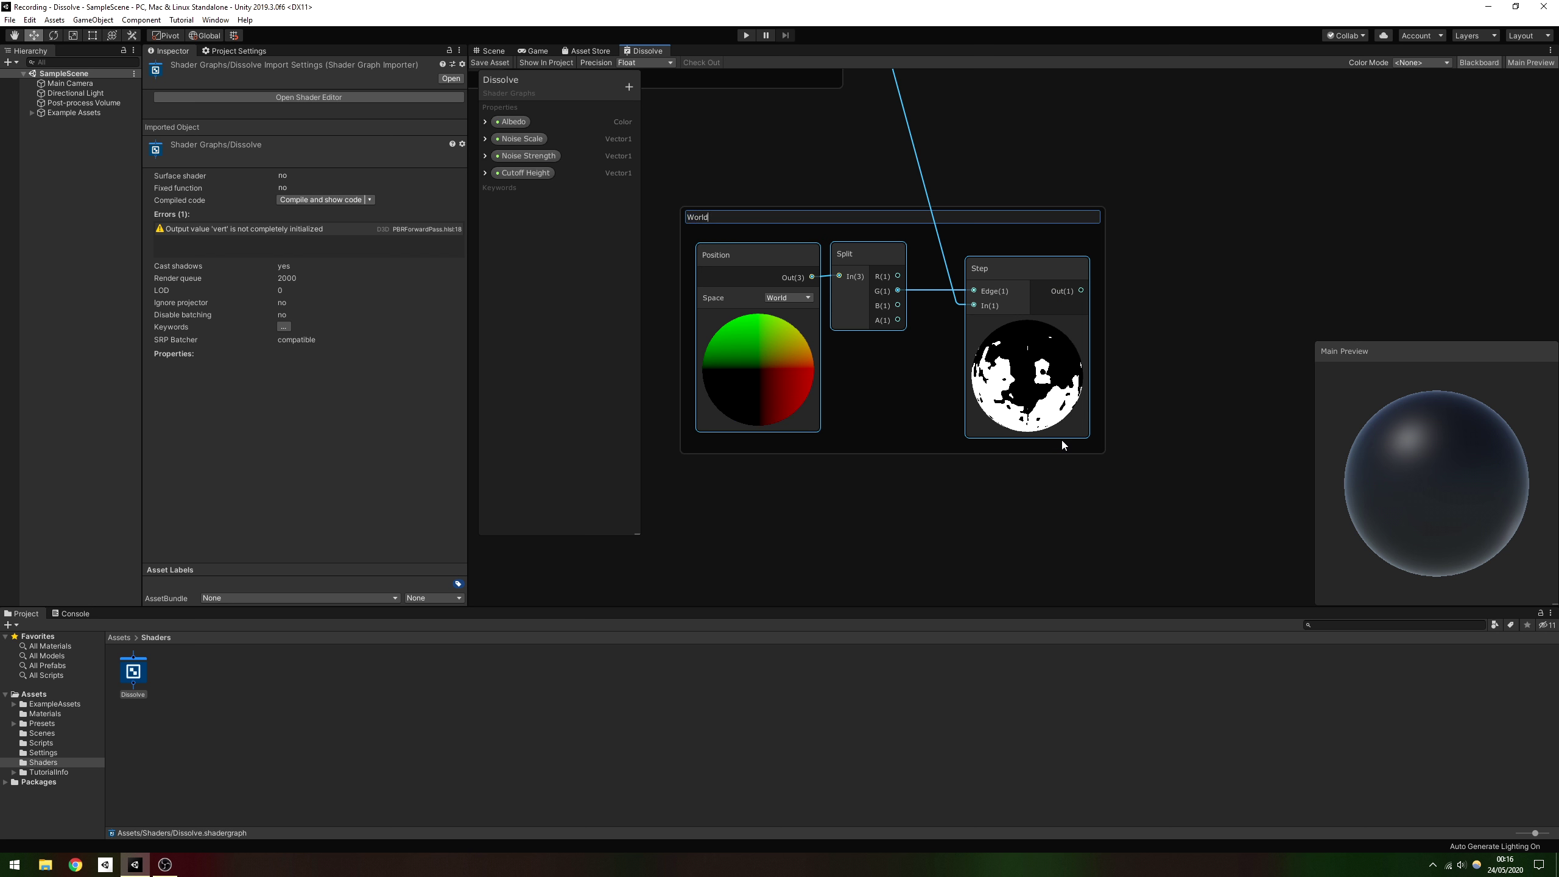
text(World-space Cutoff)
key(Return)
- Connect the Step output to the PBR Master's Alpha input and enable Two Sided on the PBR Master
middle_drag(1062, 440, 867, 484)
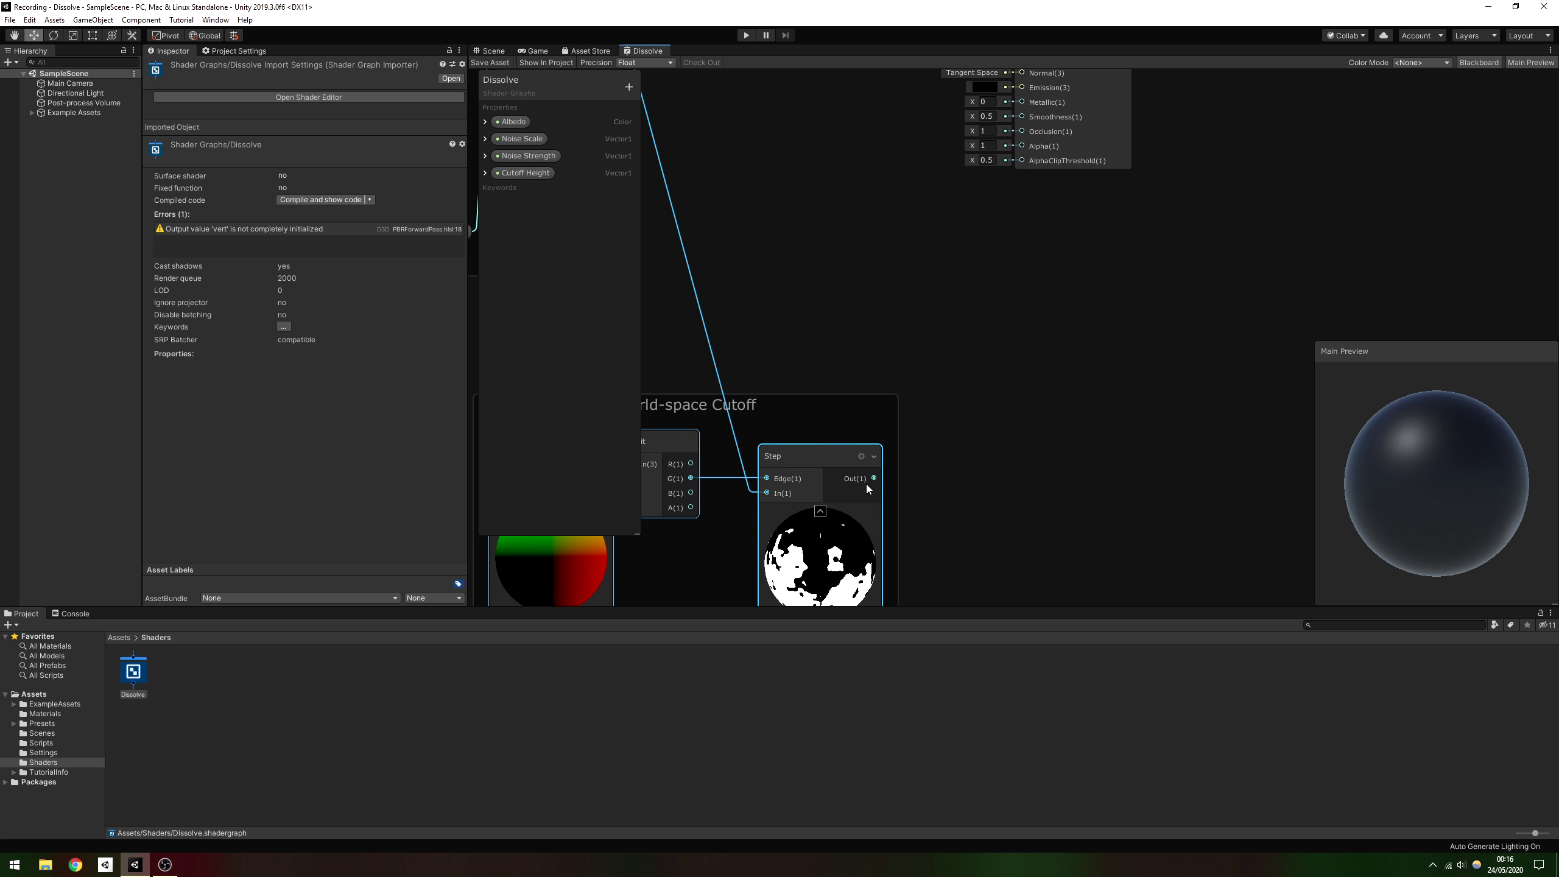
drag(872, 480, 1023, 146)
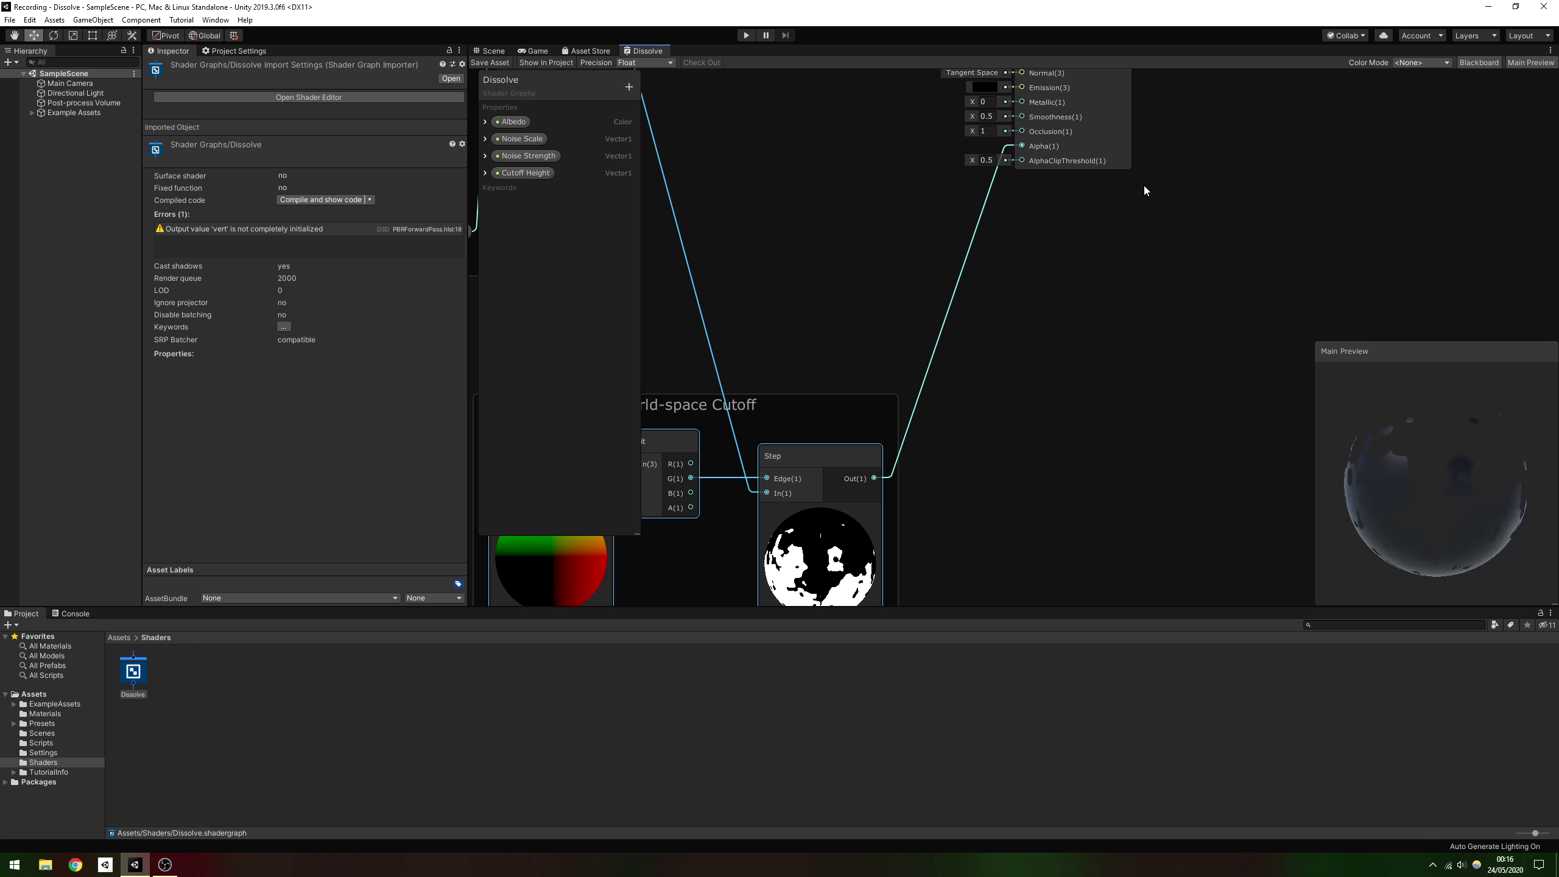
middle_drag(1144, 186, 1130, 452)
click(1098, 260)
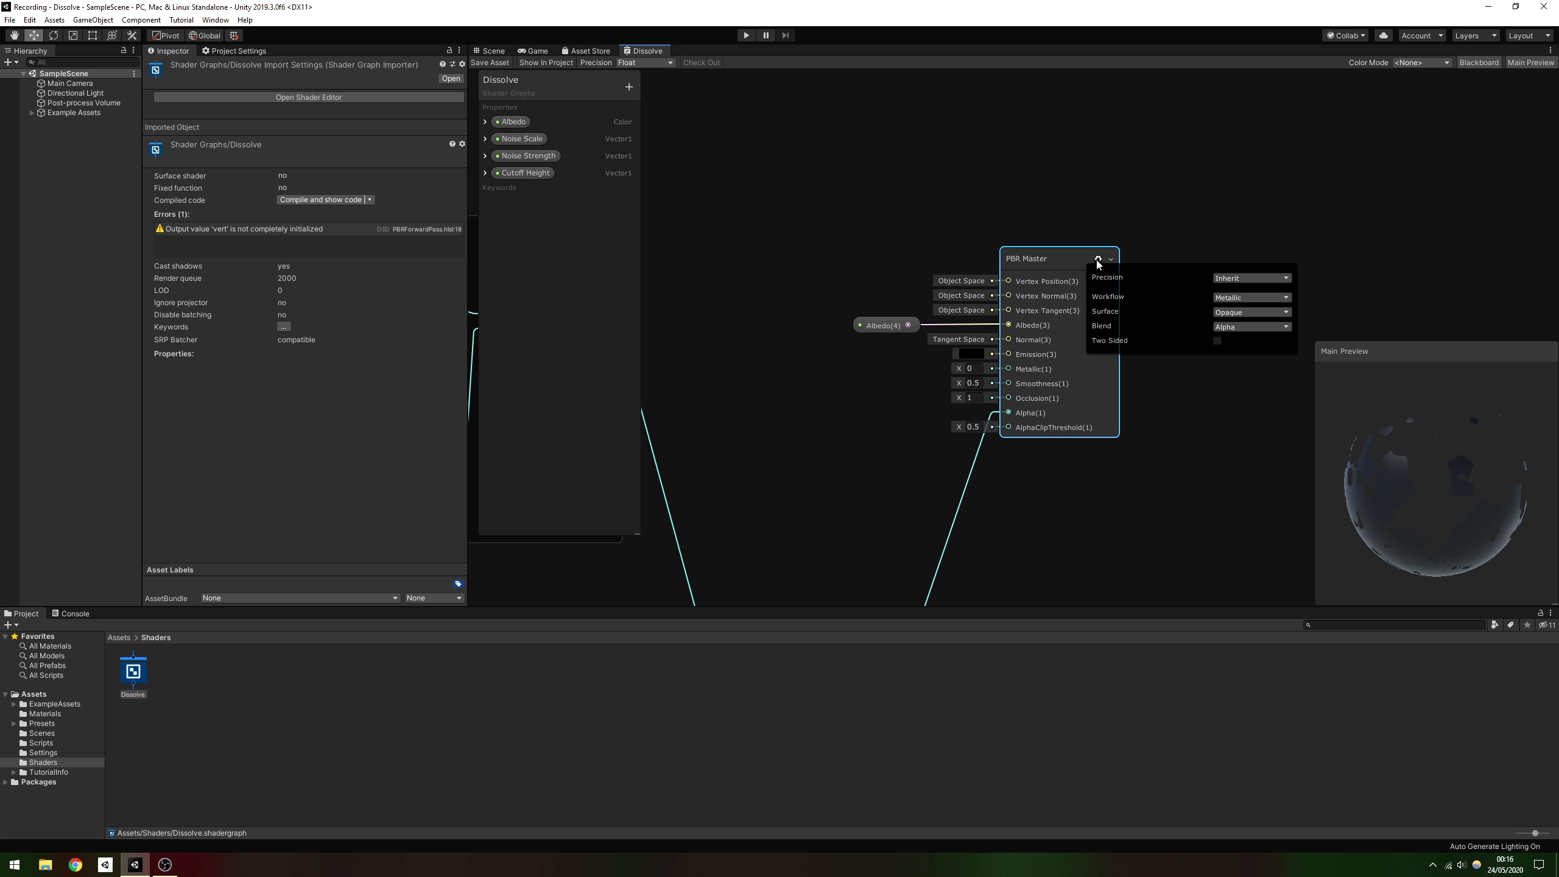
click(1217, 342)
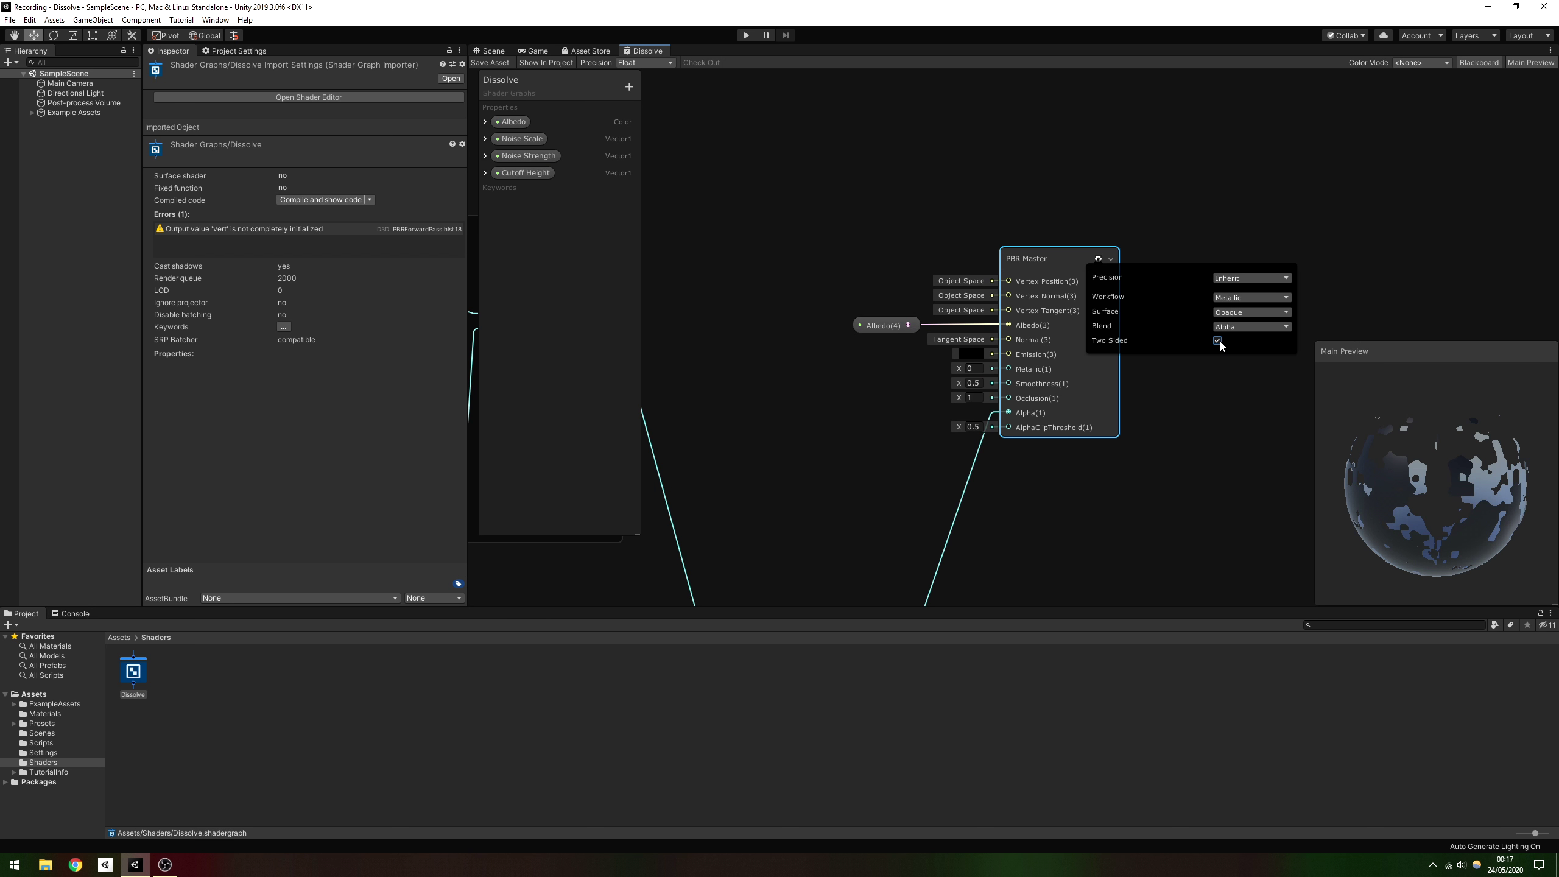
click(1098, 259)
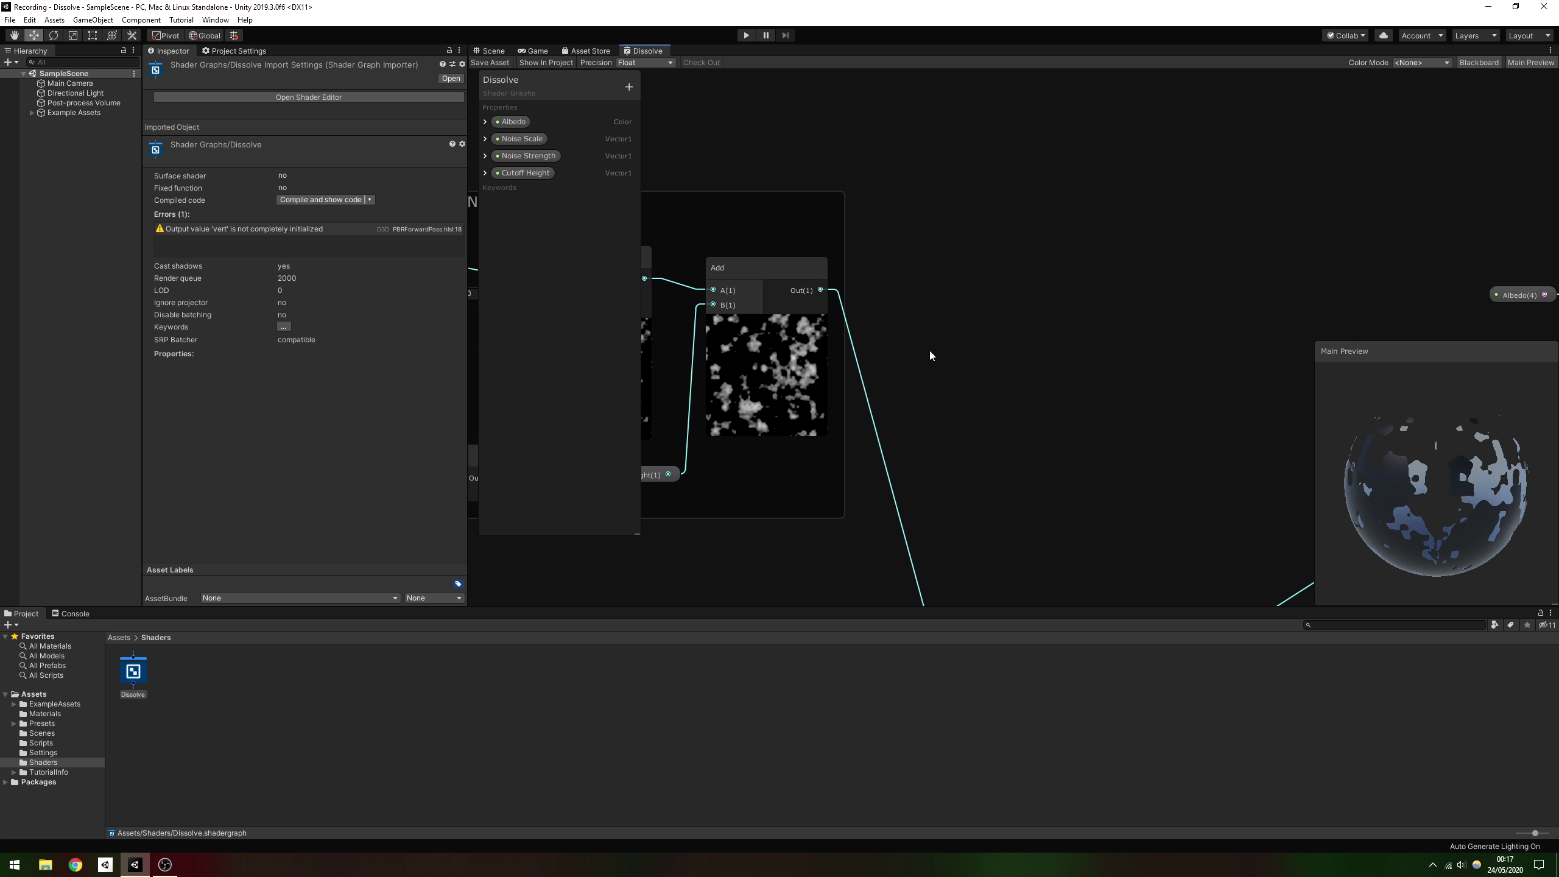
- Add a Vector1 property named Edge Width with the reference _EdgeWidth and a default of 0.05
click(629, 86)
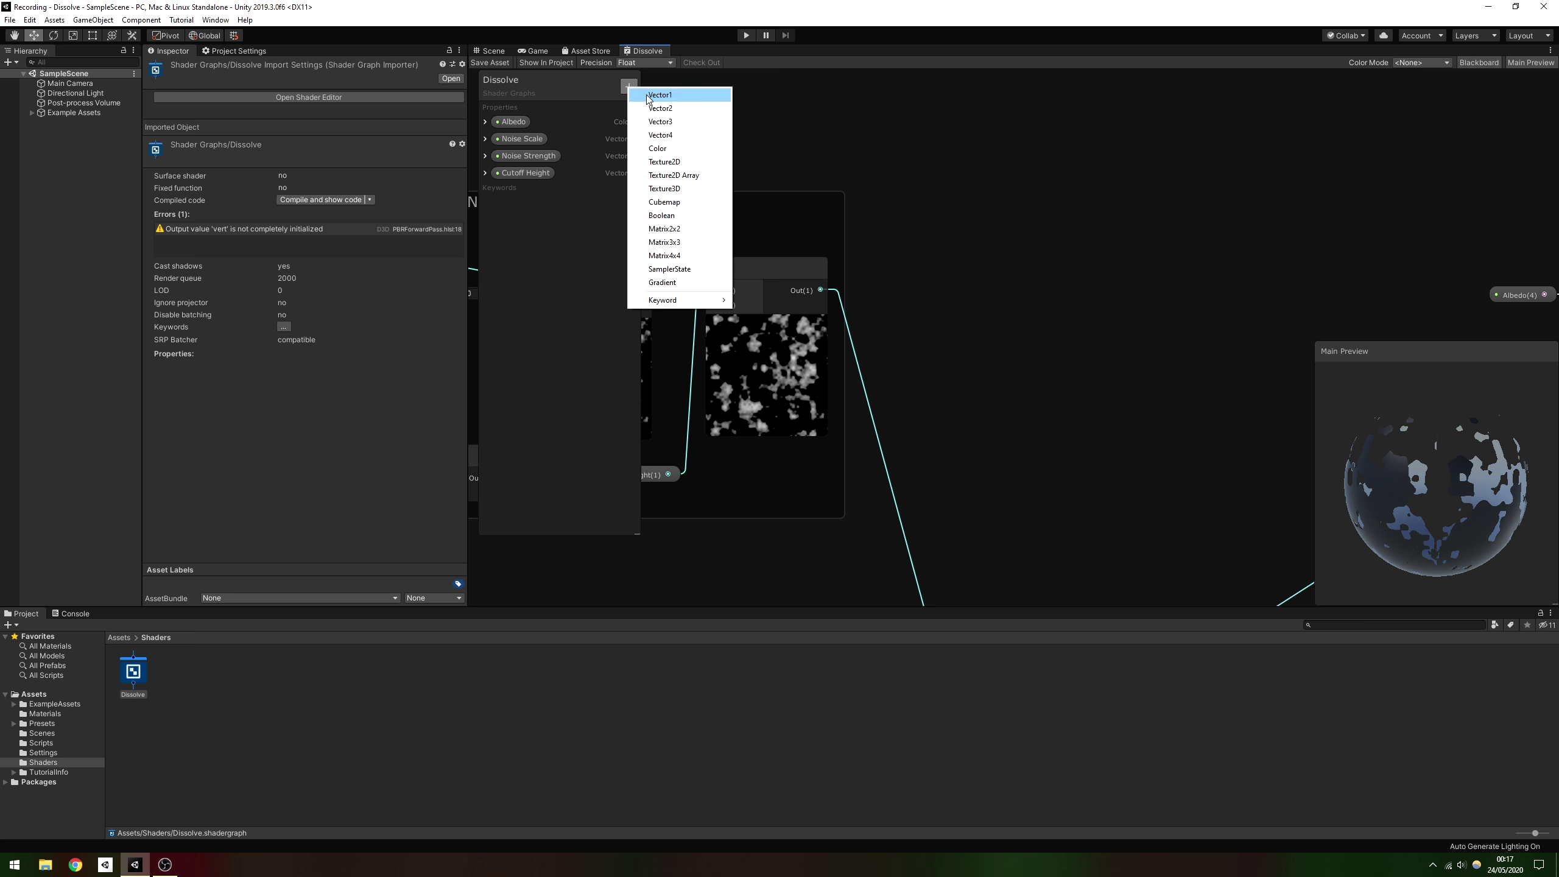
click(649, 95)
text(Edge Widfth)
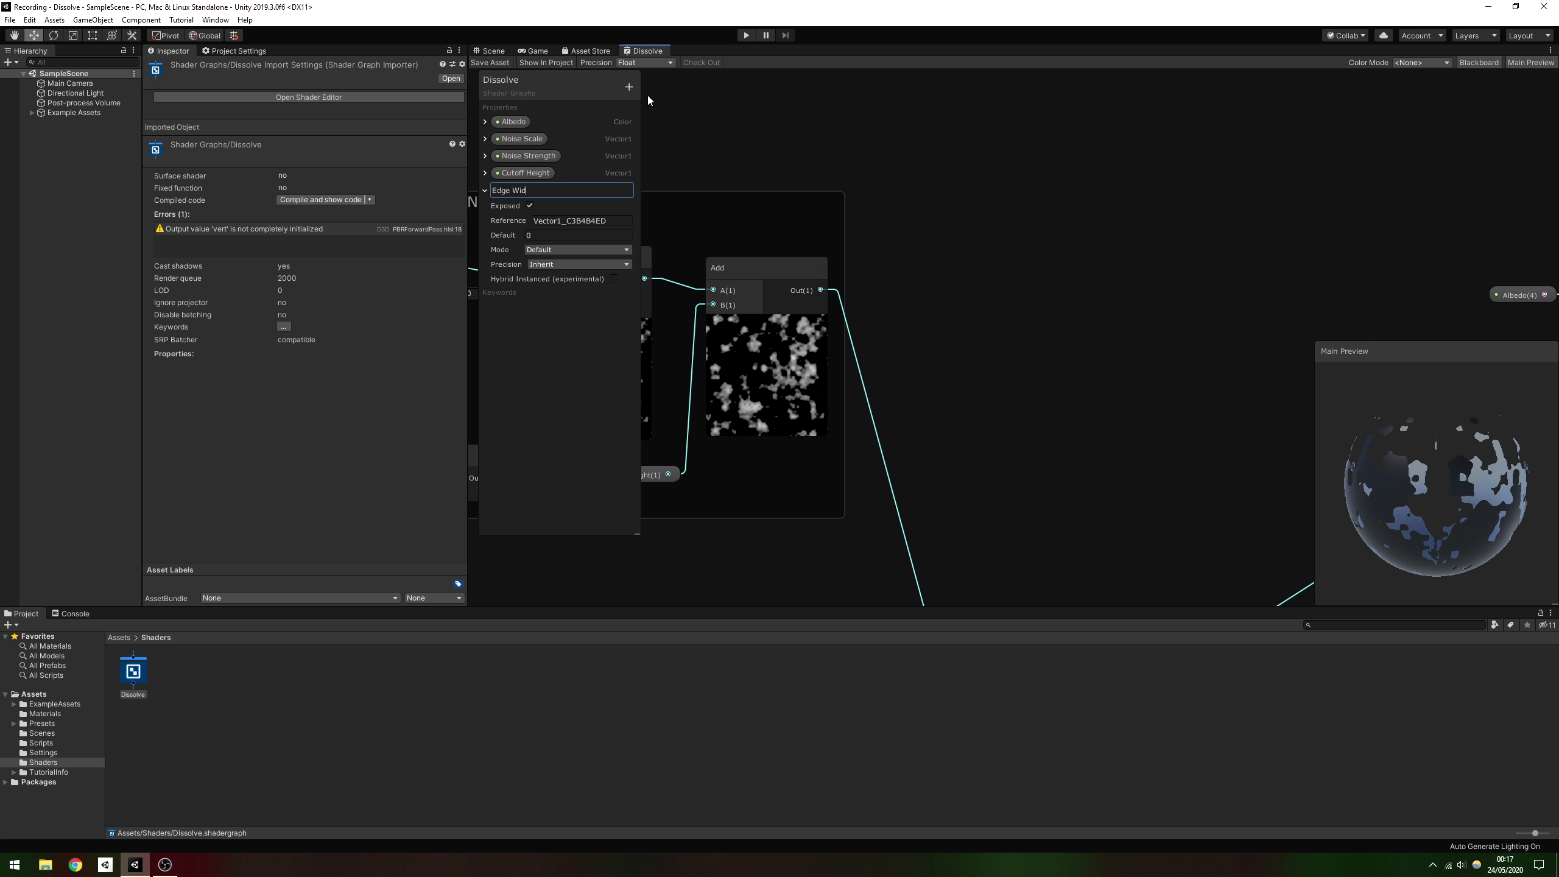
key(BackSpace)
key(BackSpace)
key(BackSpace)
text(th)
key(Return)
click(592, 221)
text(_EdgeWidth)
key(Return)
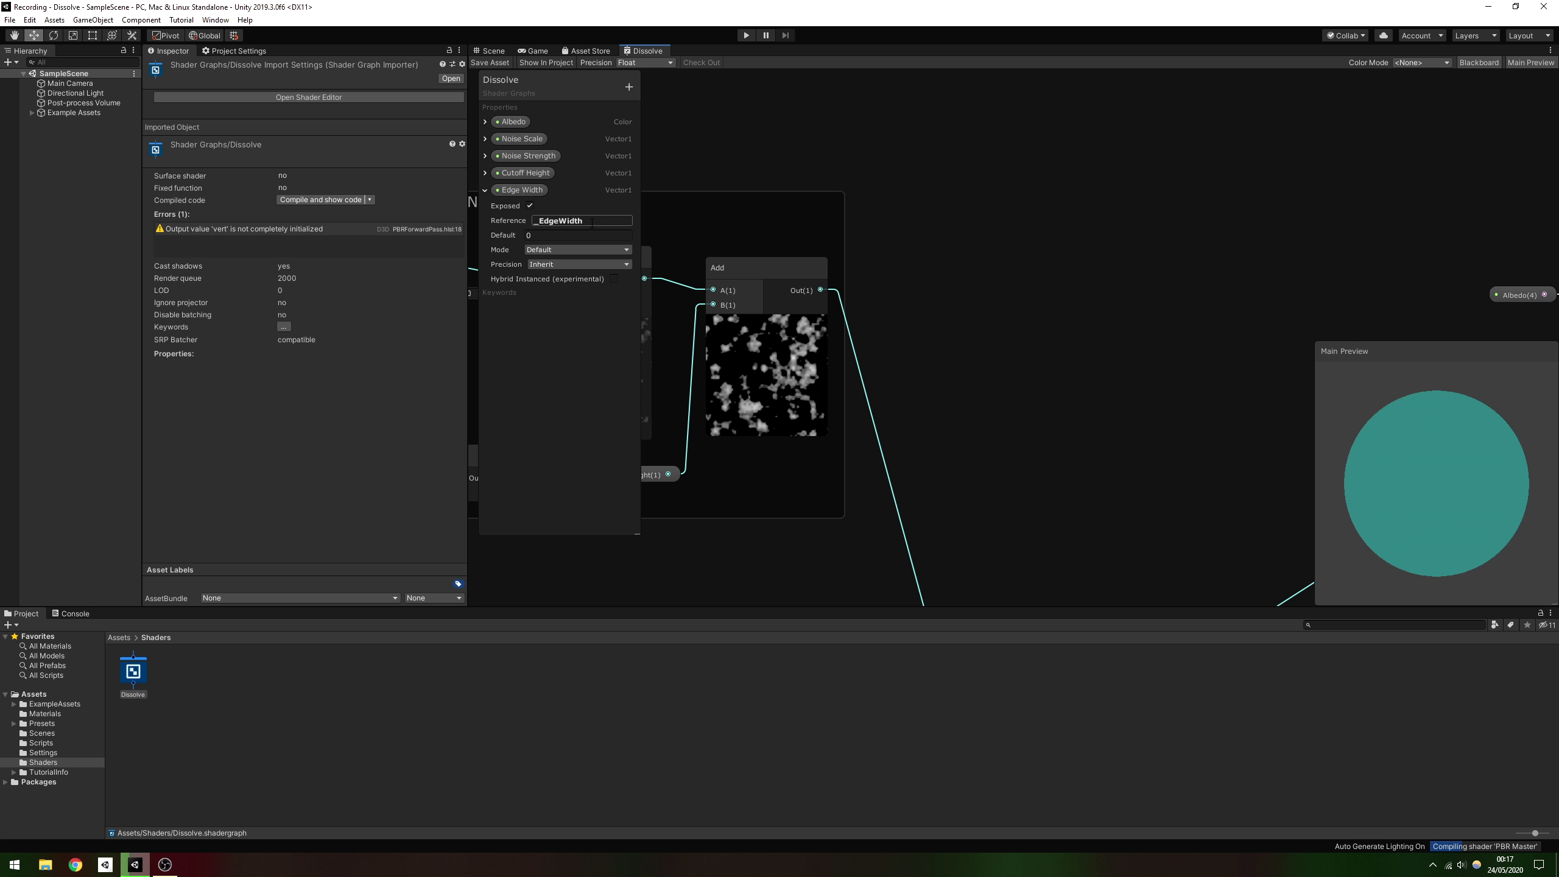
click(589, 236)
- Create an Add node above the World-space Cutoff group, with Split's G output in A and Edge Width in B
middle_drag(1068, 504, 969, 252)
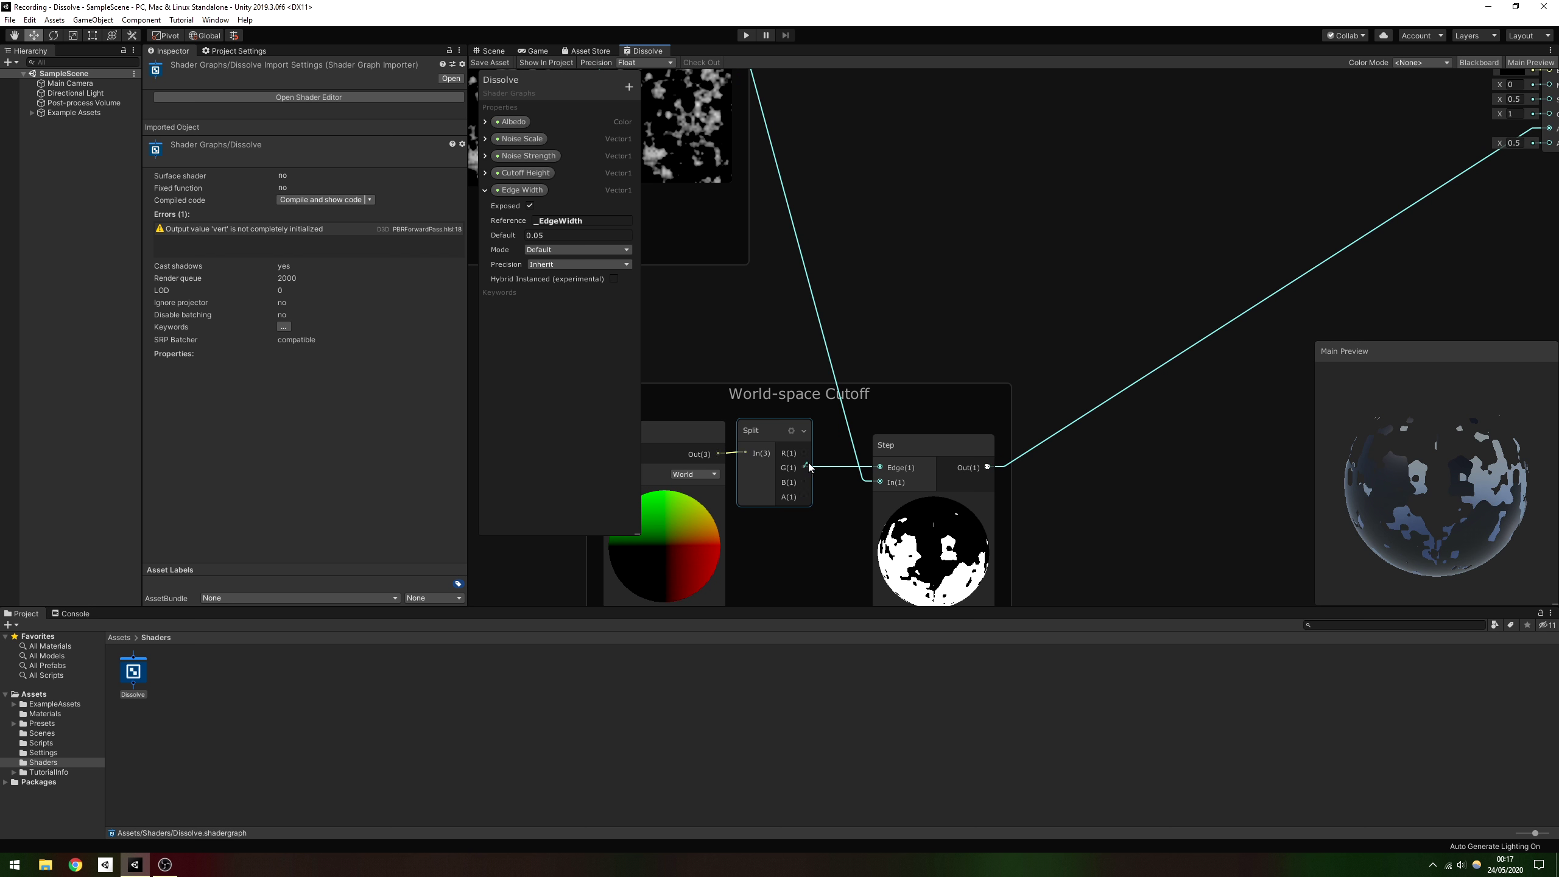
drag(804, 466, 967, 144)
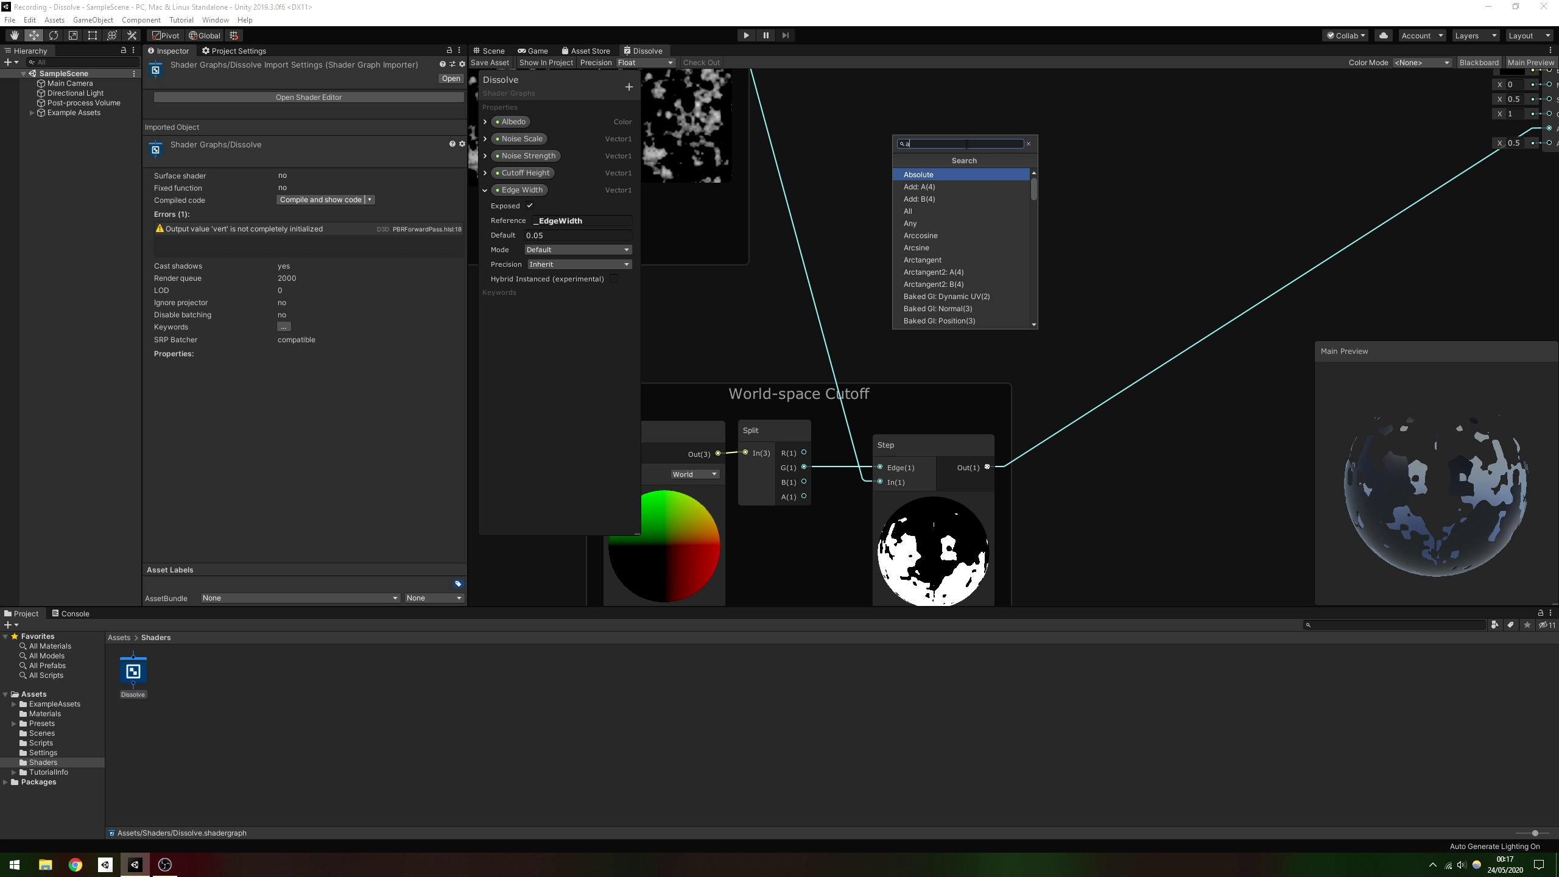
text(dd)
click(927, 174)
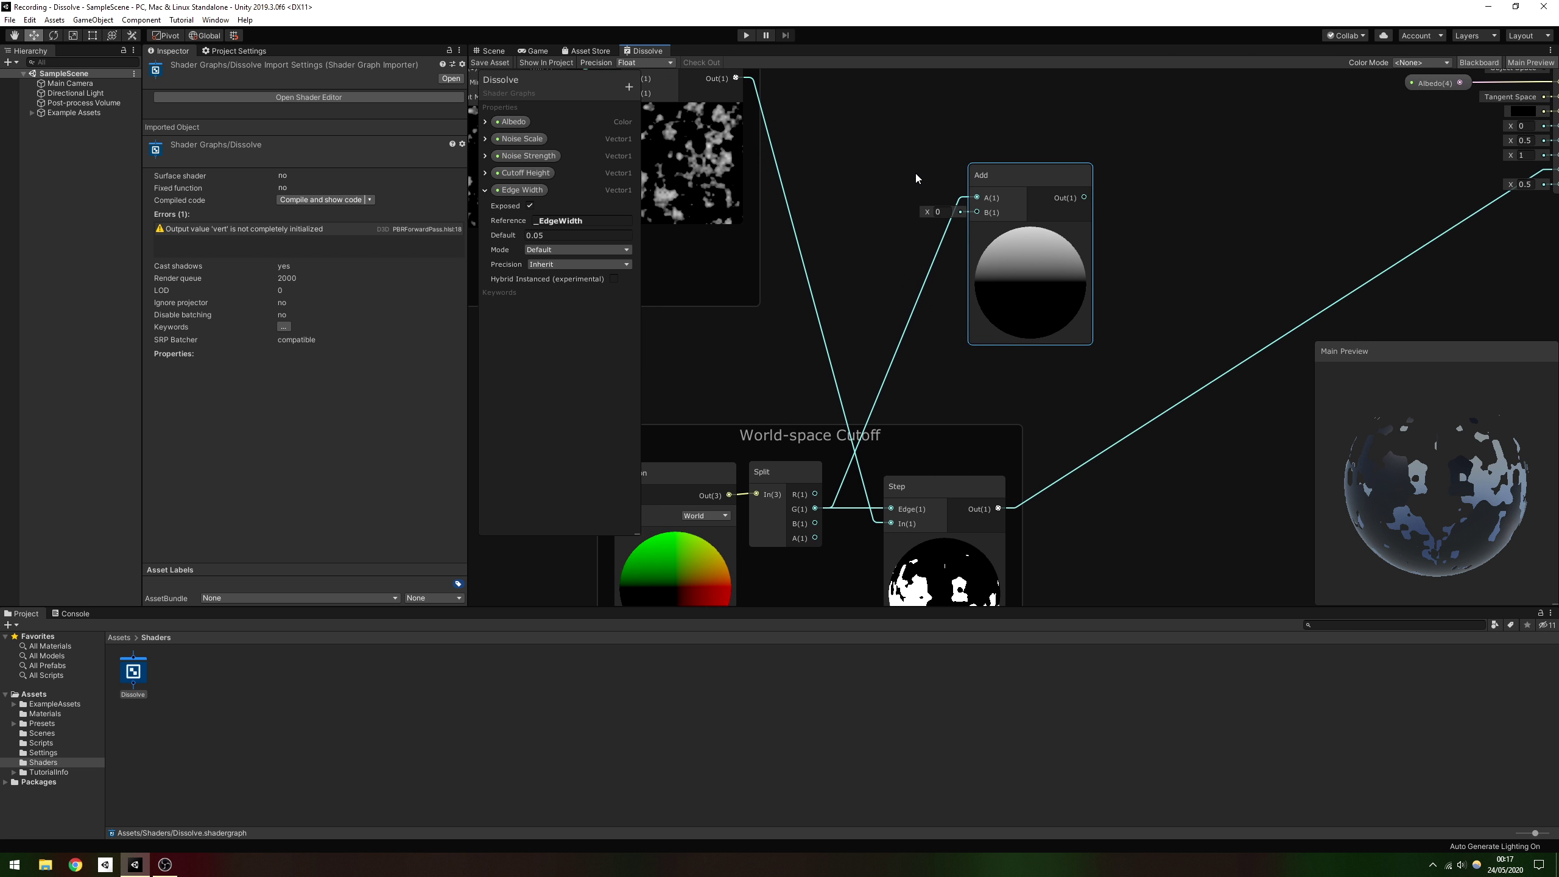
middle_drag(917, 178, 930, 230)
drag(522, 190, 936, 289)
click(946, 248)
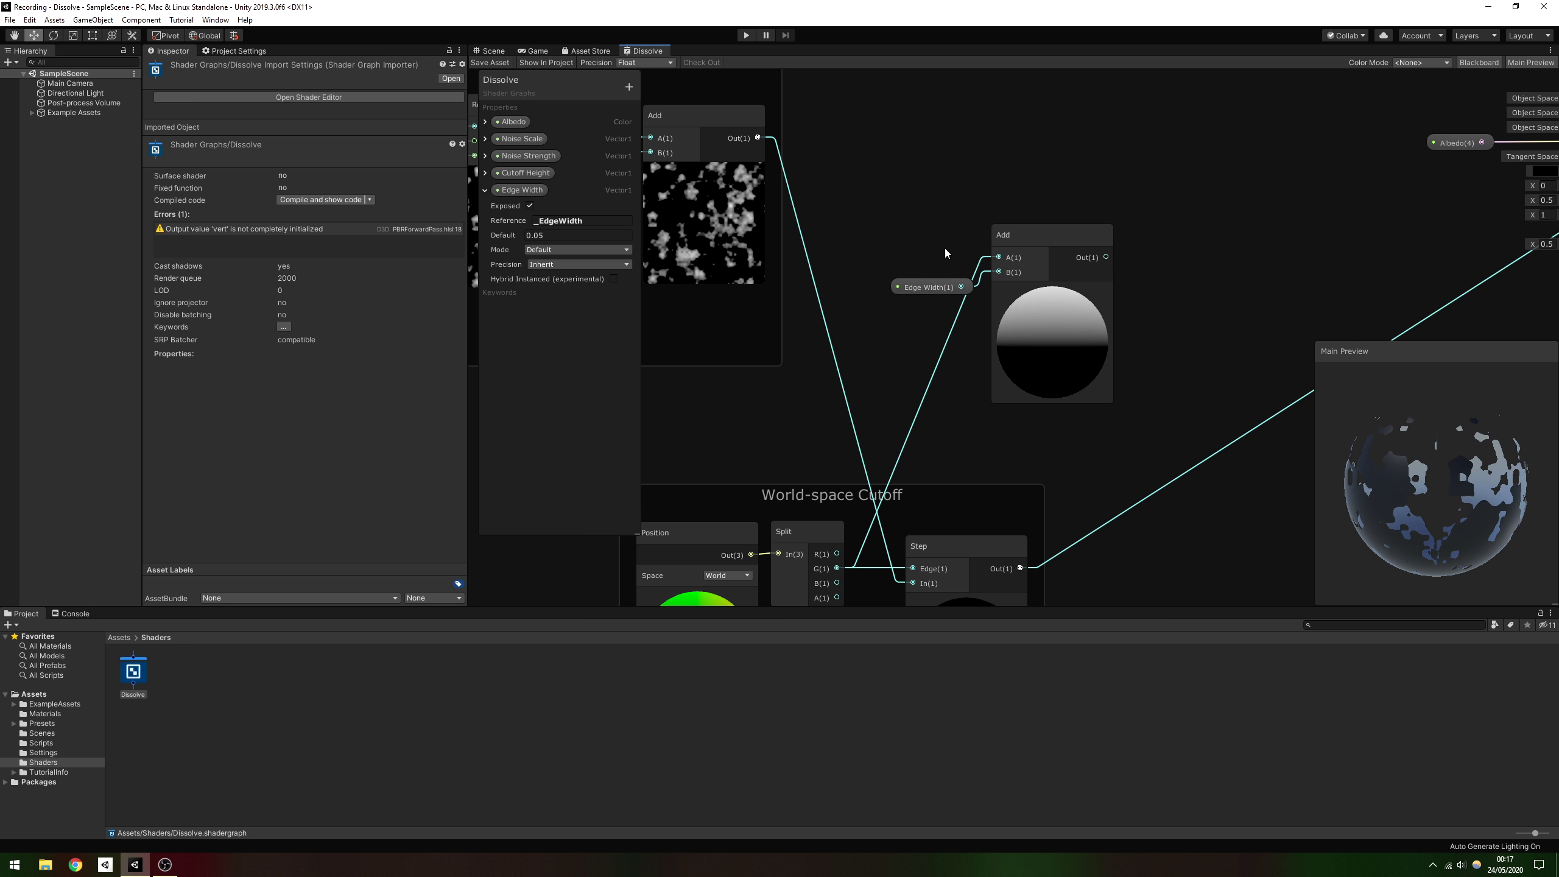
- Create a second Step node with the Edge Width Add output in In and the noise Add output in Edge
middle_drag(945, 249, 893, 321)
drag(1055, 330, 1146, 249)
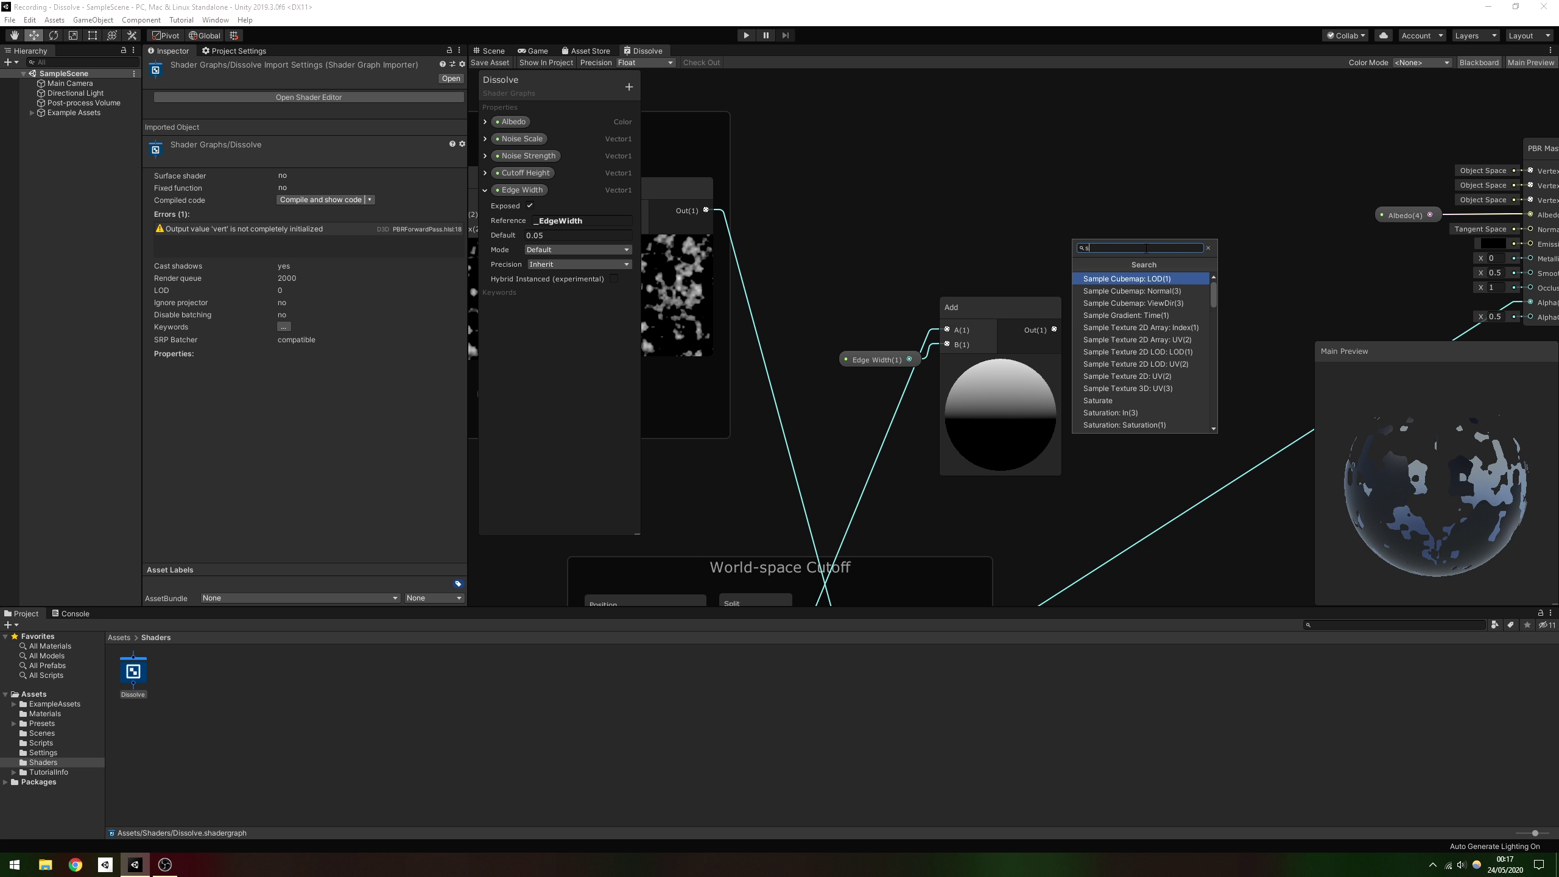
text(step)
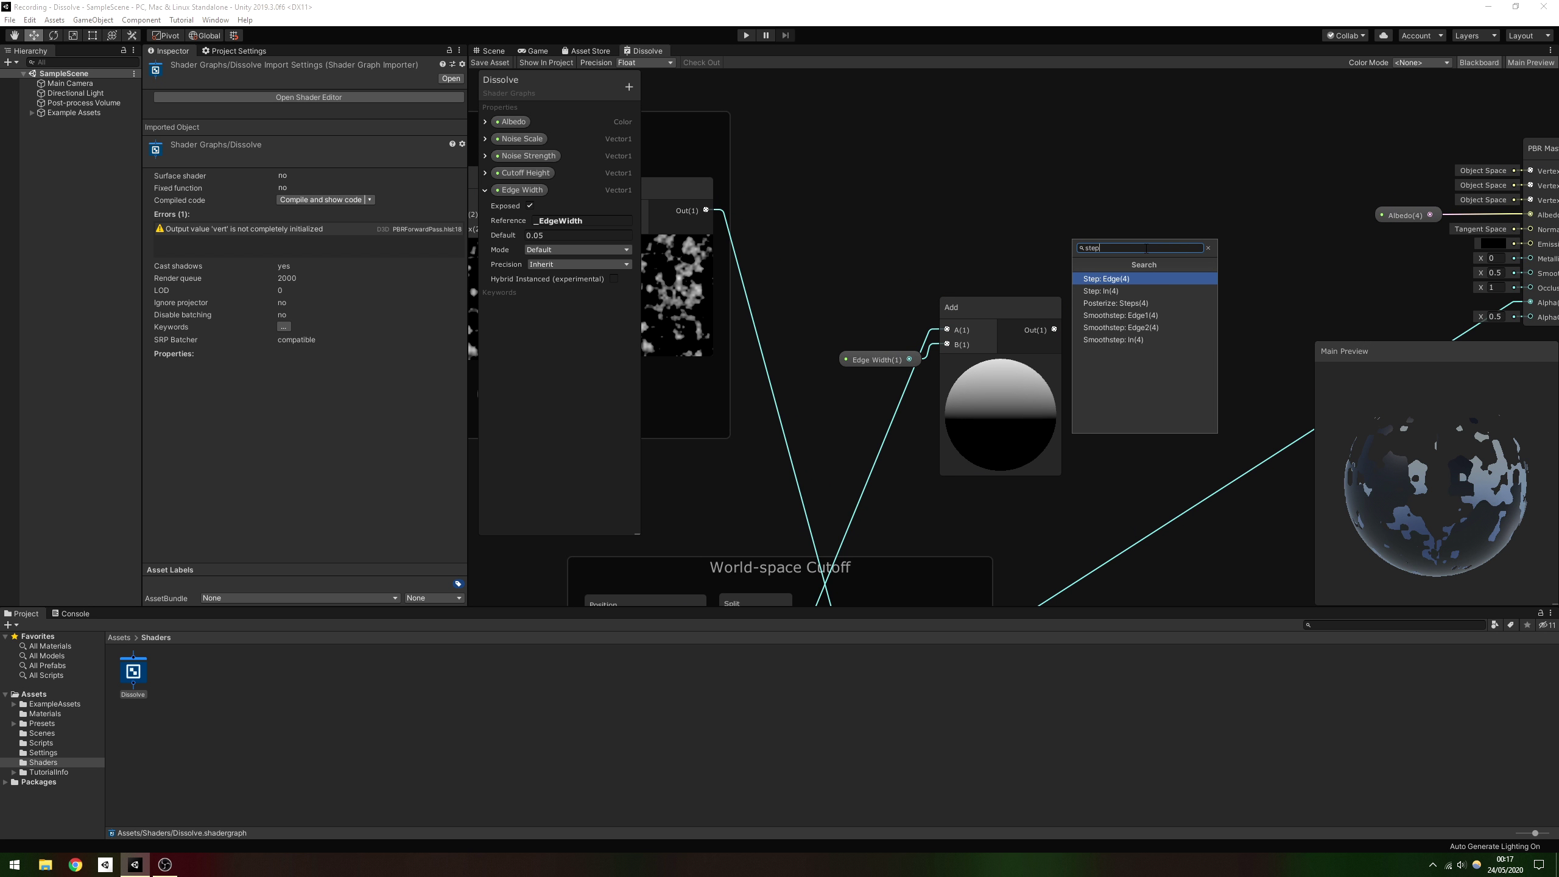
click(1129, 292)
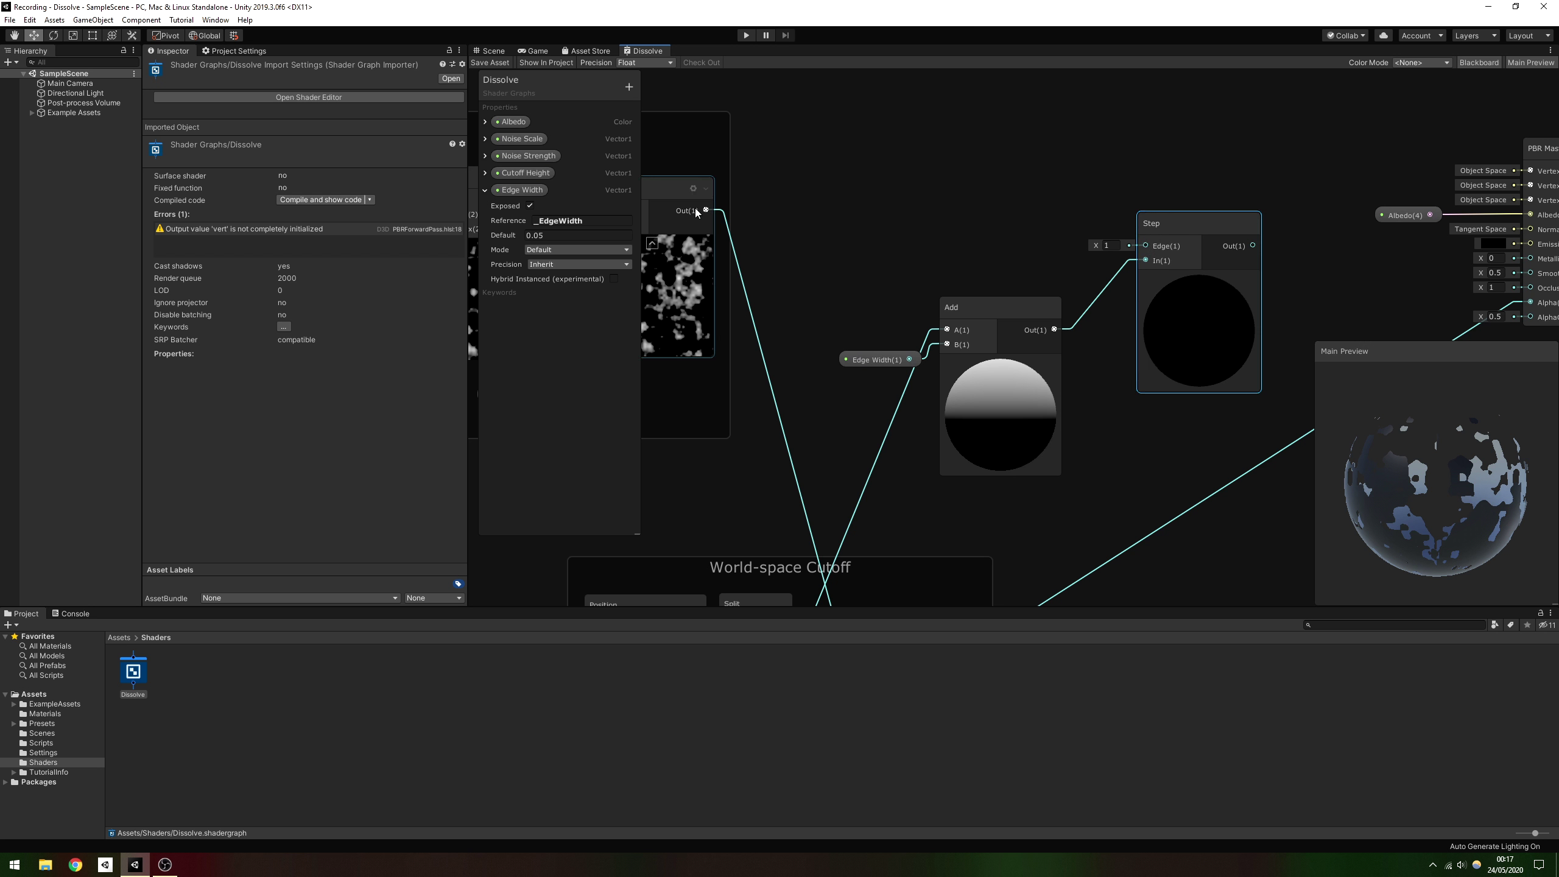
drag(717, 215, 1146, 246)
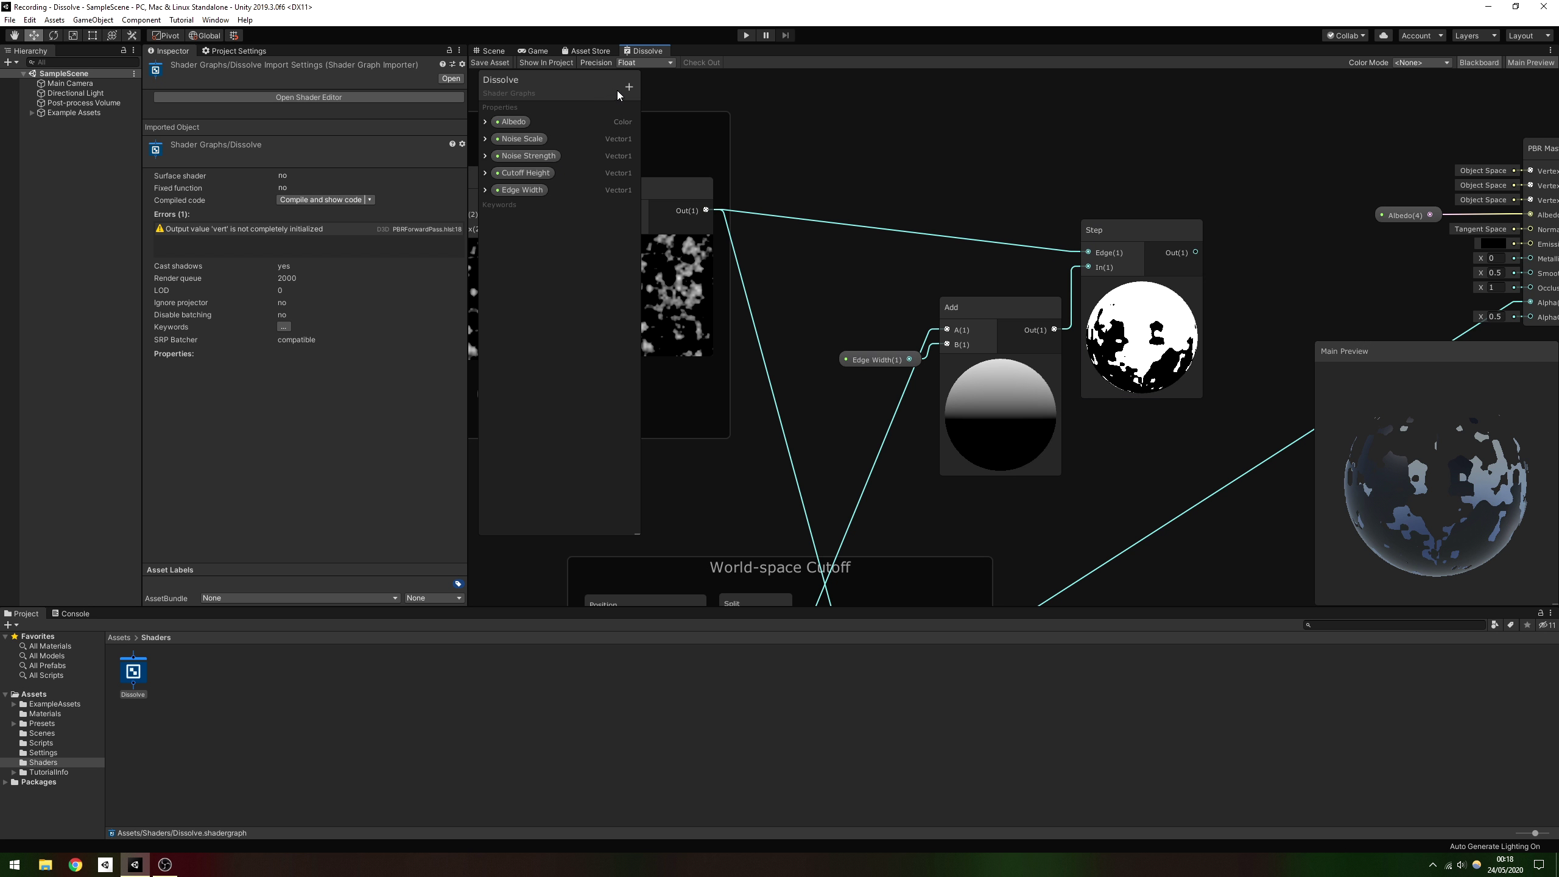
- Add a Color property named Edge Color with the reference _EdgeColor
click(628, 87)
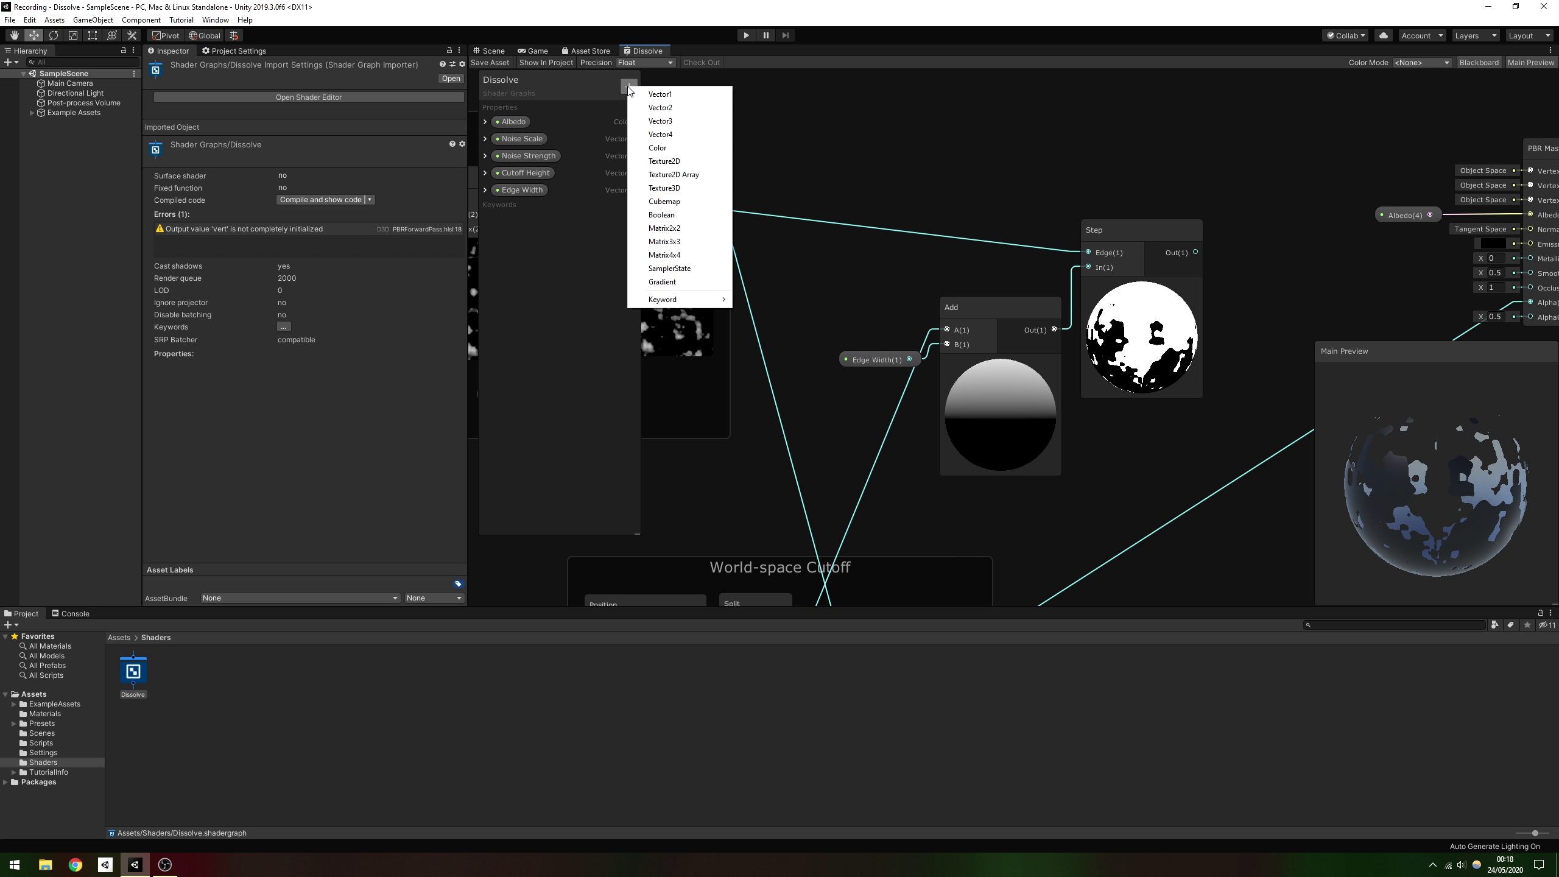
click(656, 150)
text(Edge Color)
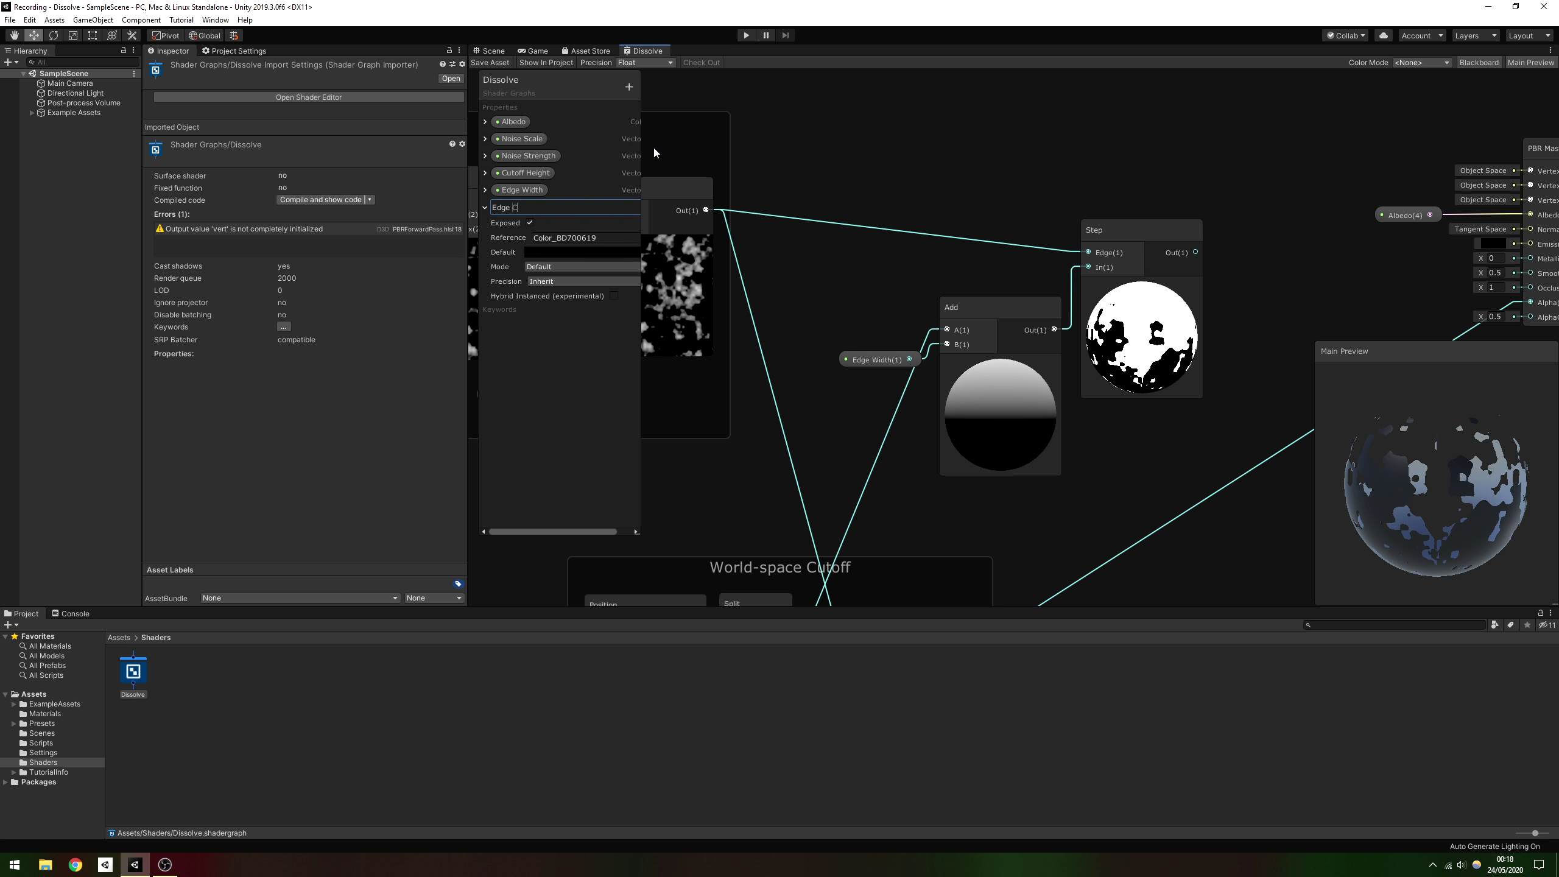
key(Return)
click(598, 237)
text(_EdgeColor)
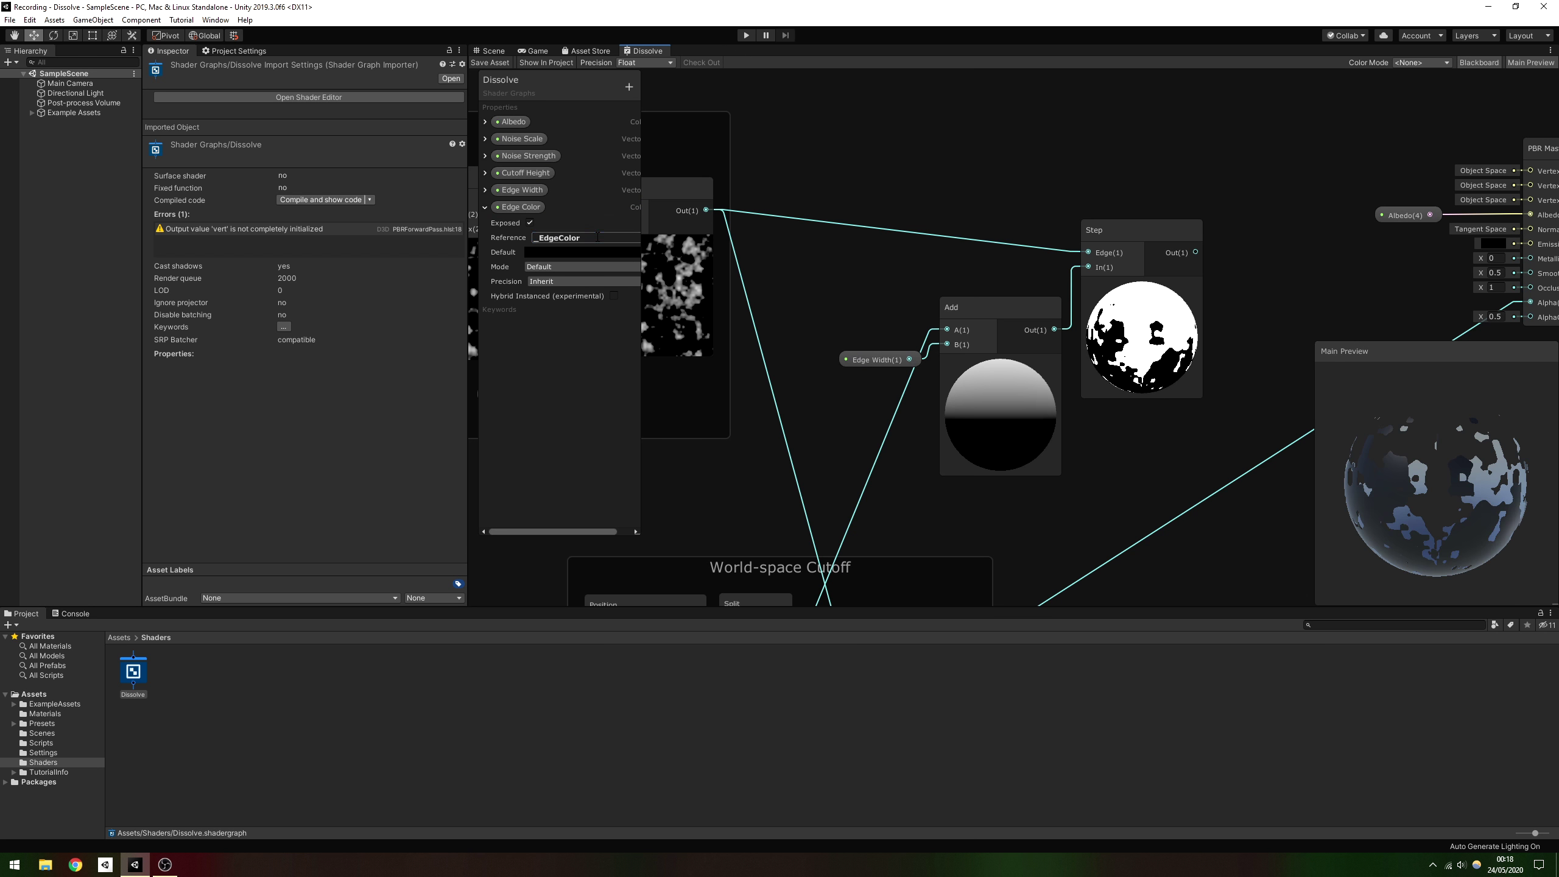
- Switch Edge Color to HDR mode and set its default to R 255, G 33, B 0, A 255 with intensity 1
key(Return)
click(591, 267)
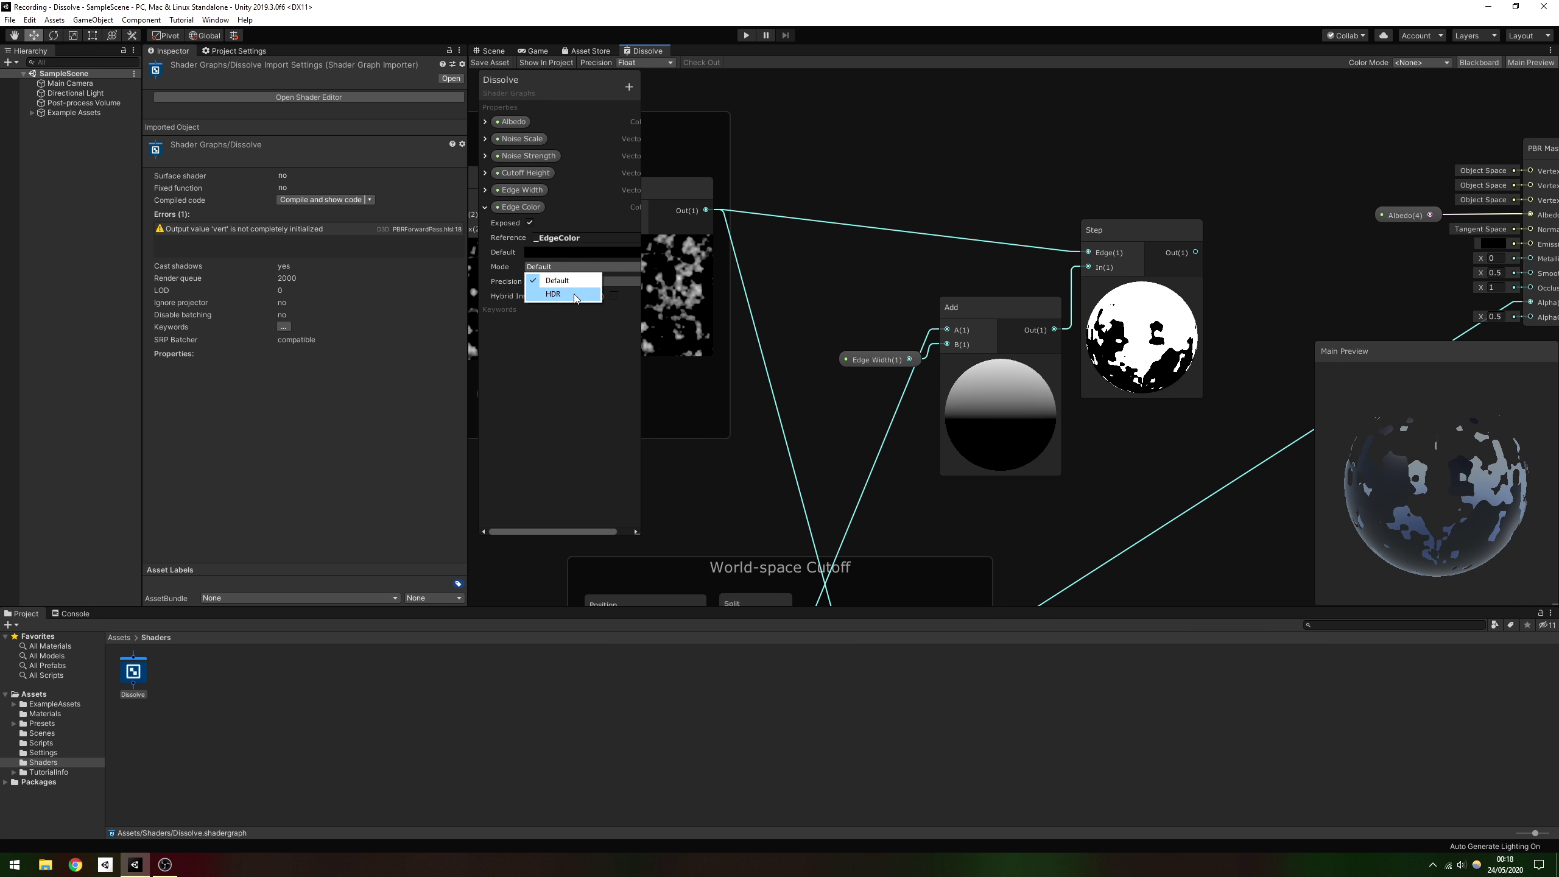
click(575, 293)
click(579, 252)
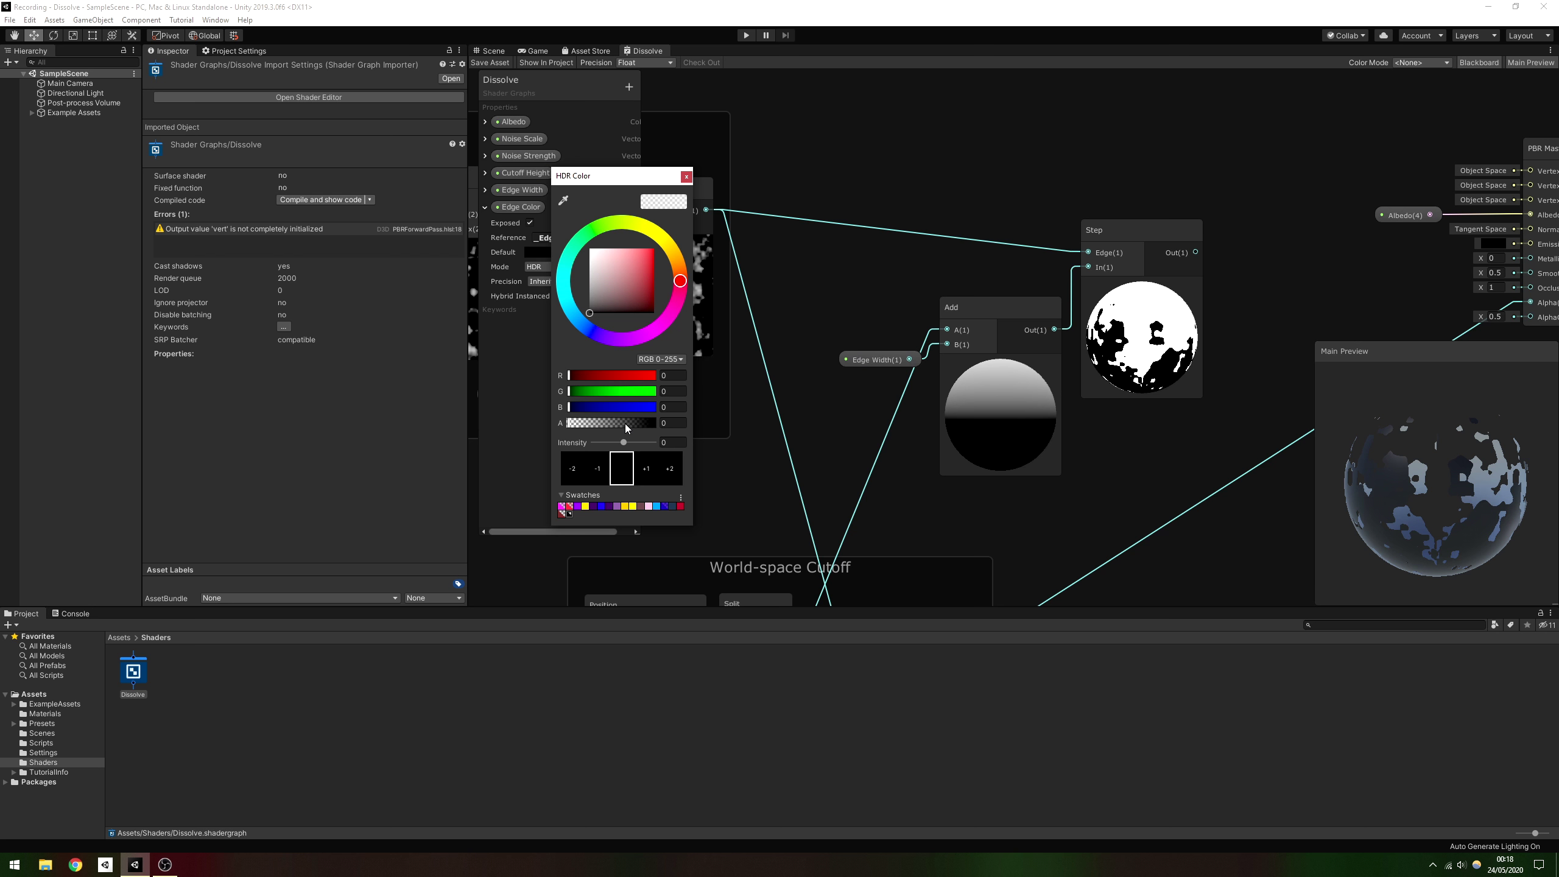
drag(627, 429, 656, 423)
click(672, 375)
text(255)
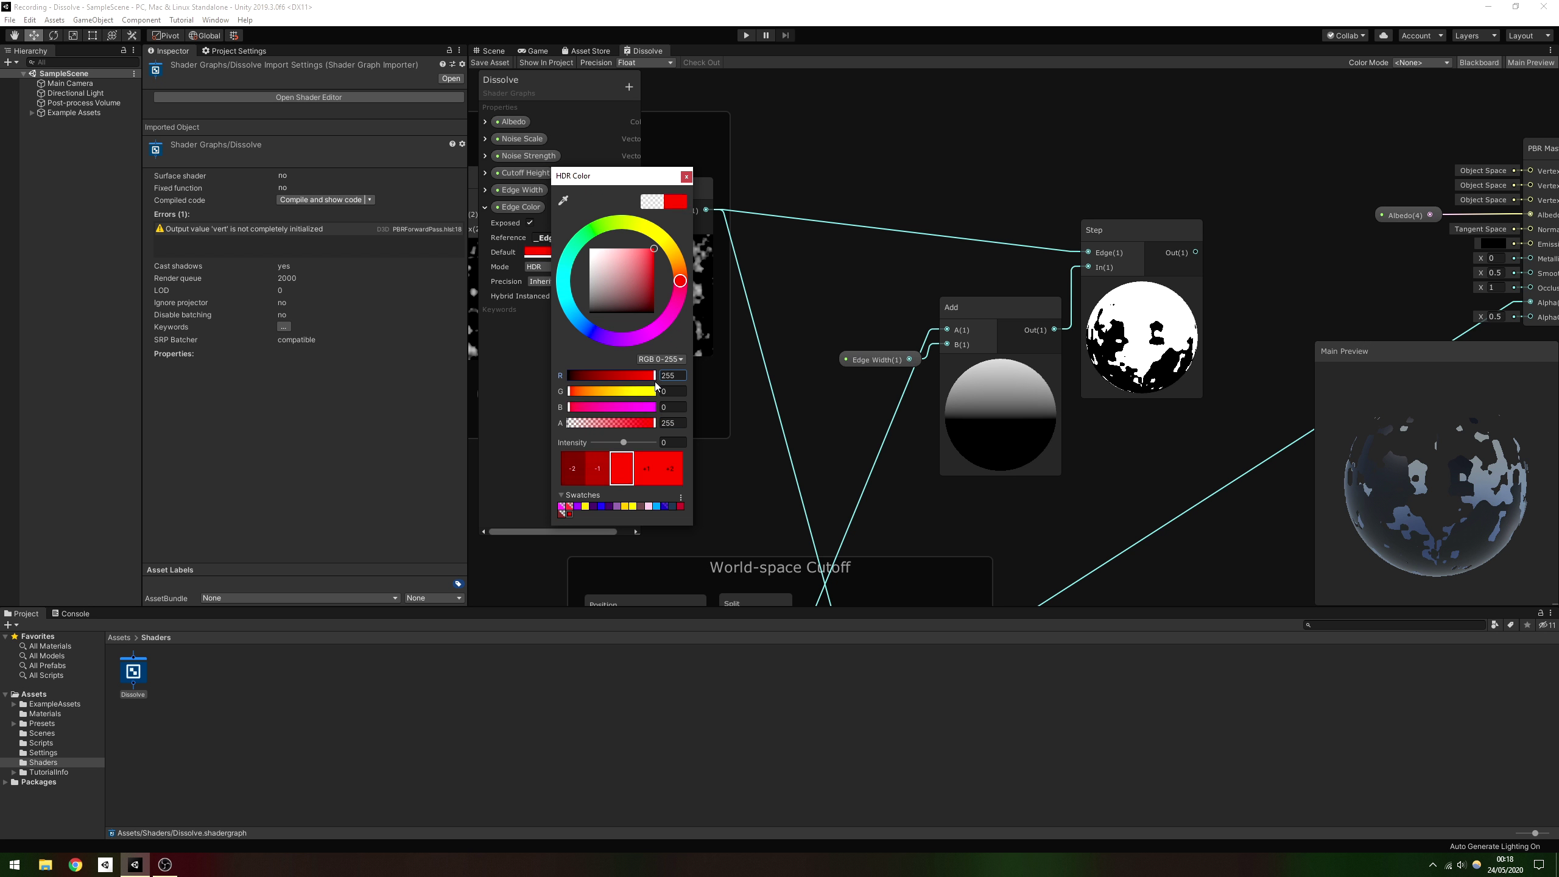
click(581, 392)
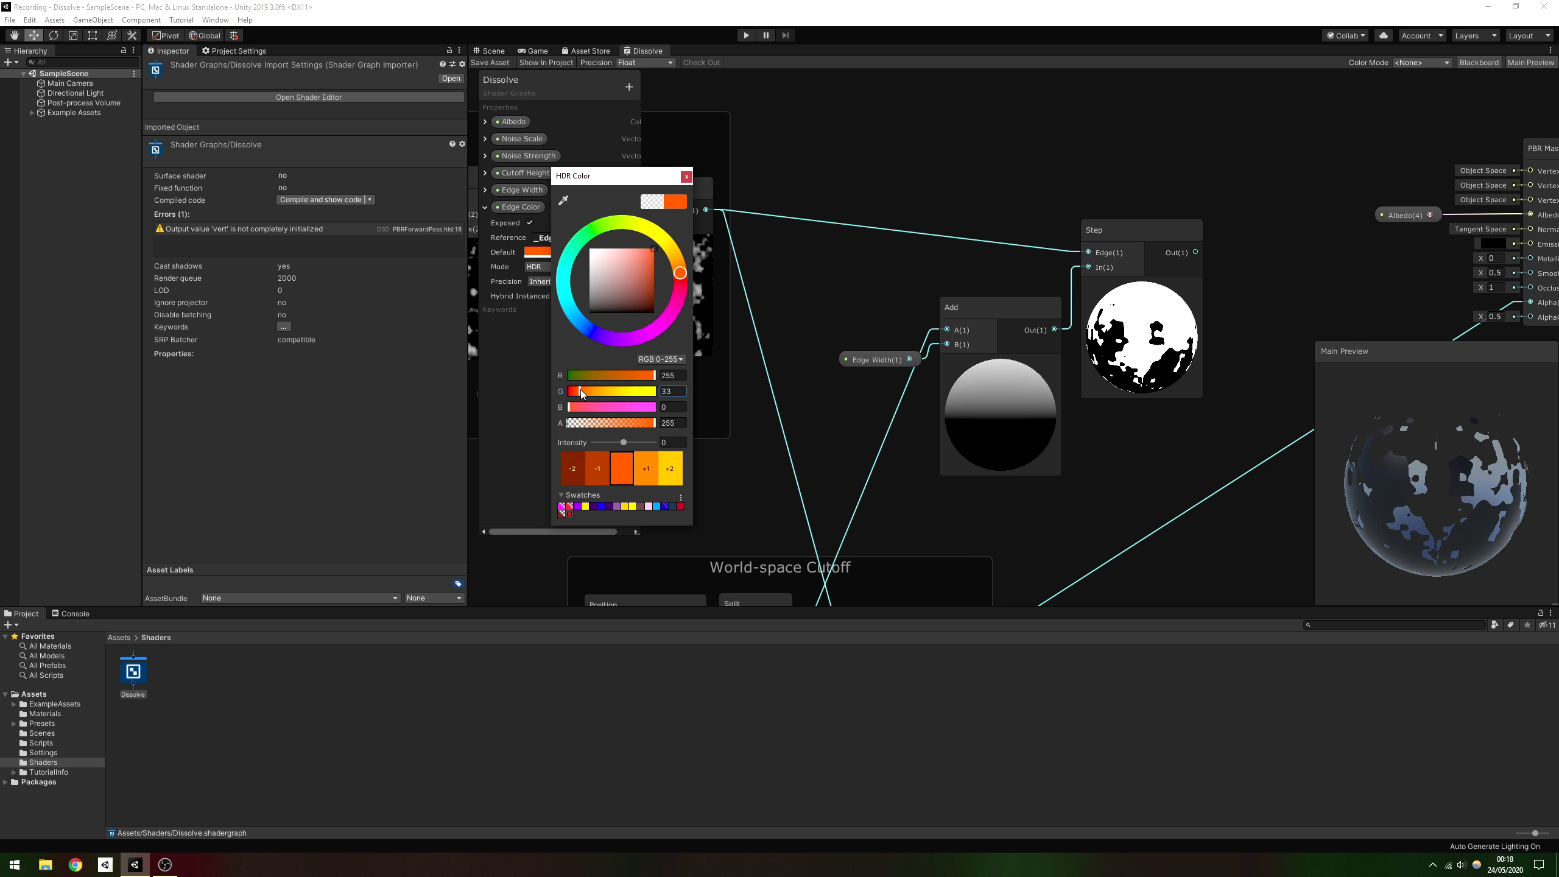
click(650, 478)
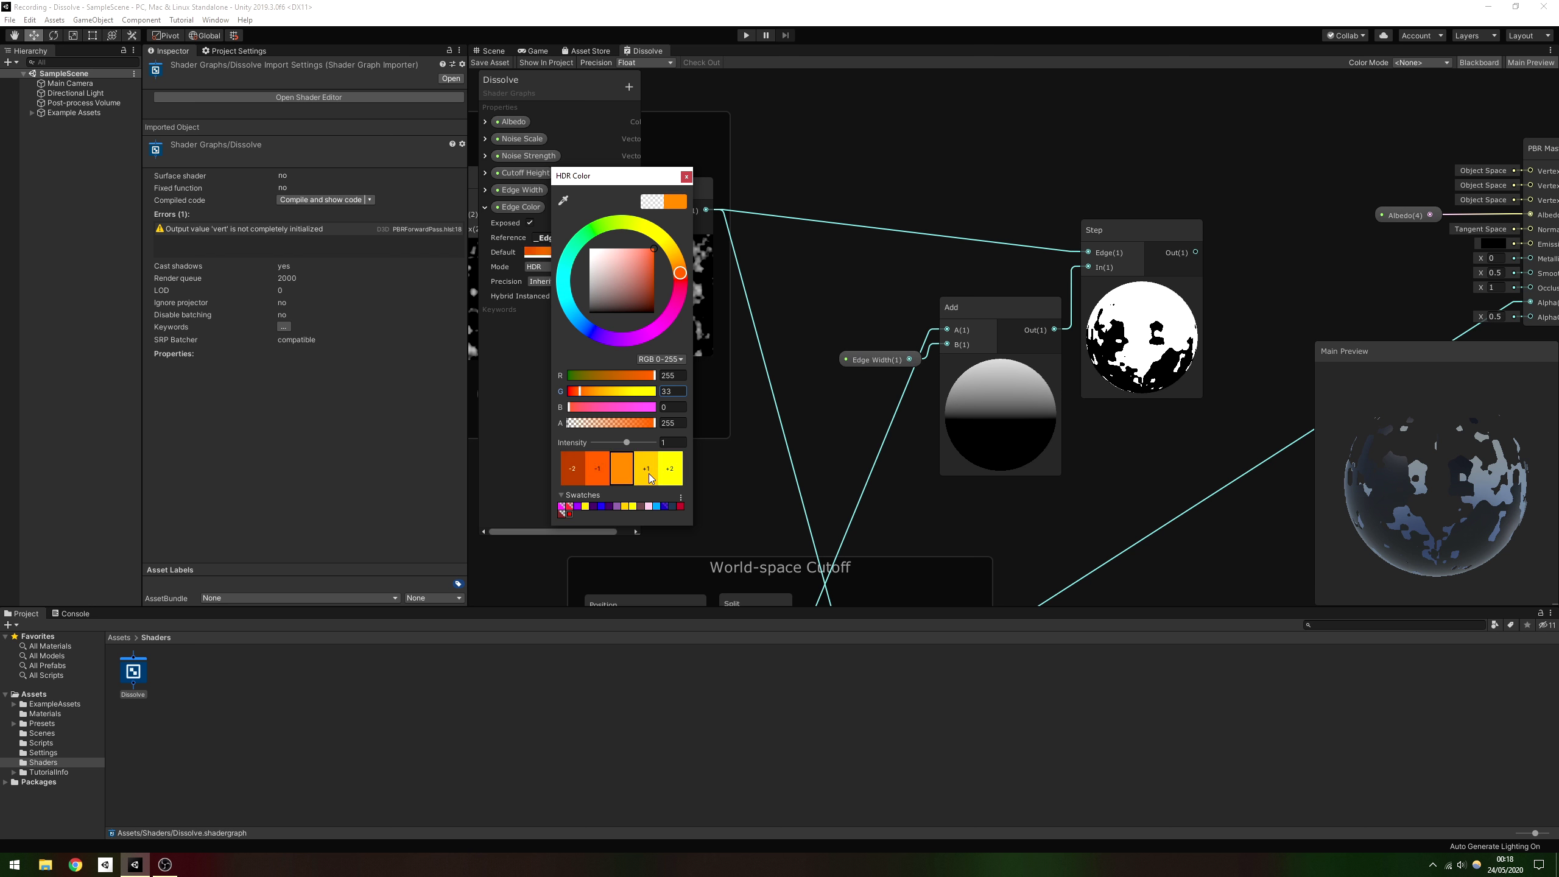
- Create a Multiply node with the second Step's output in A and the Edge Color property in B
middle_drag(1233, 248, 1054, 242)
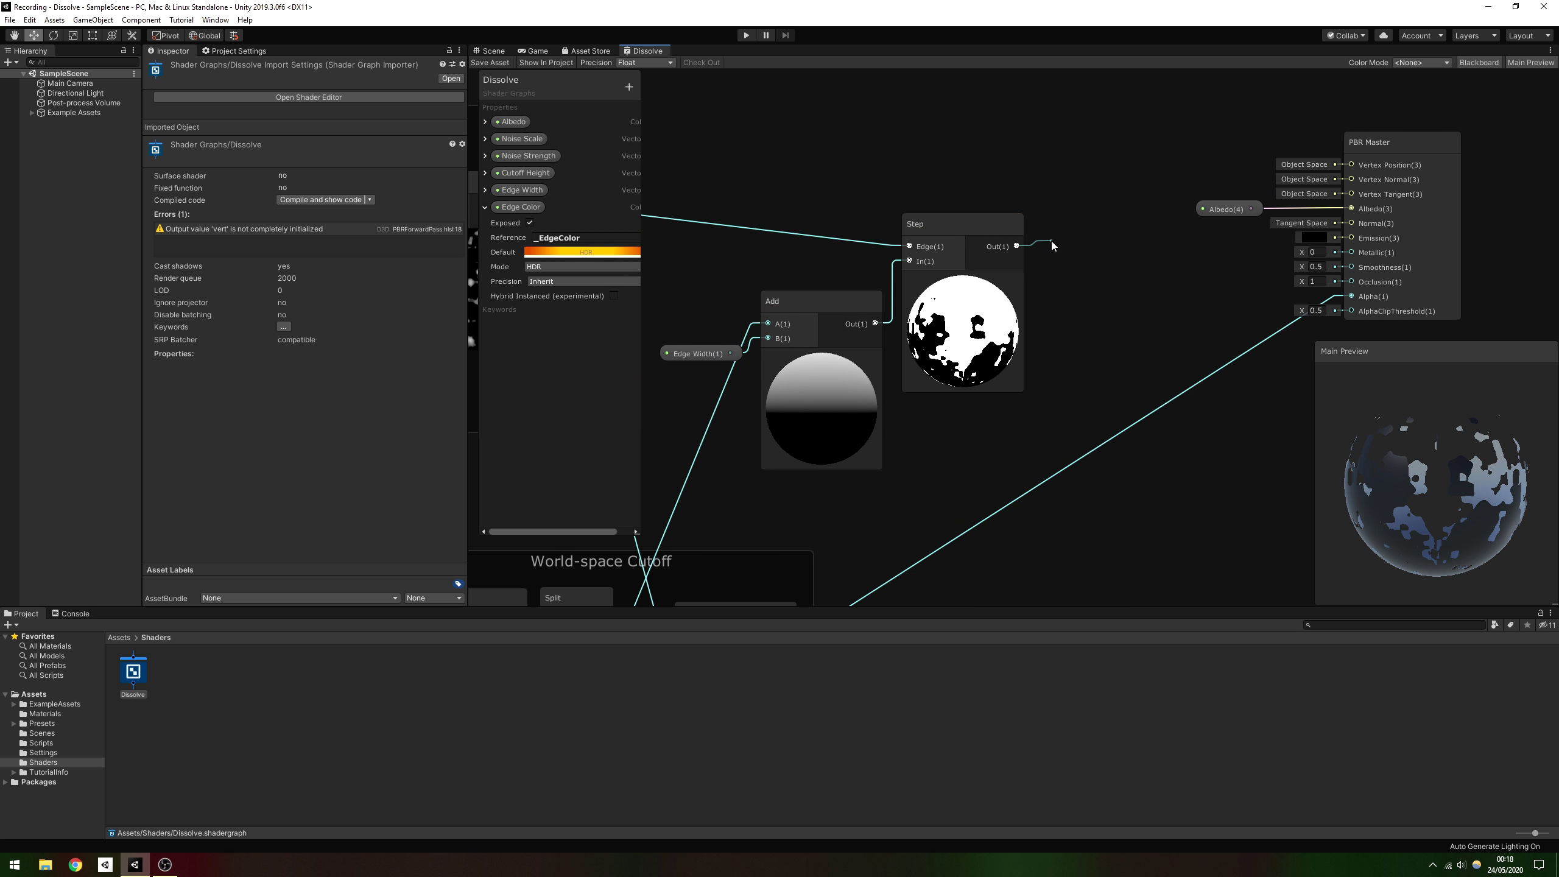
key(space)
text(mul)
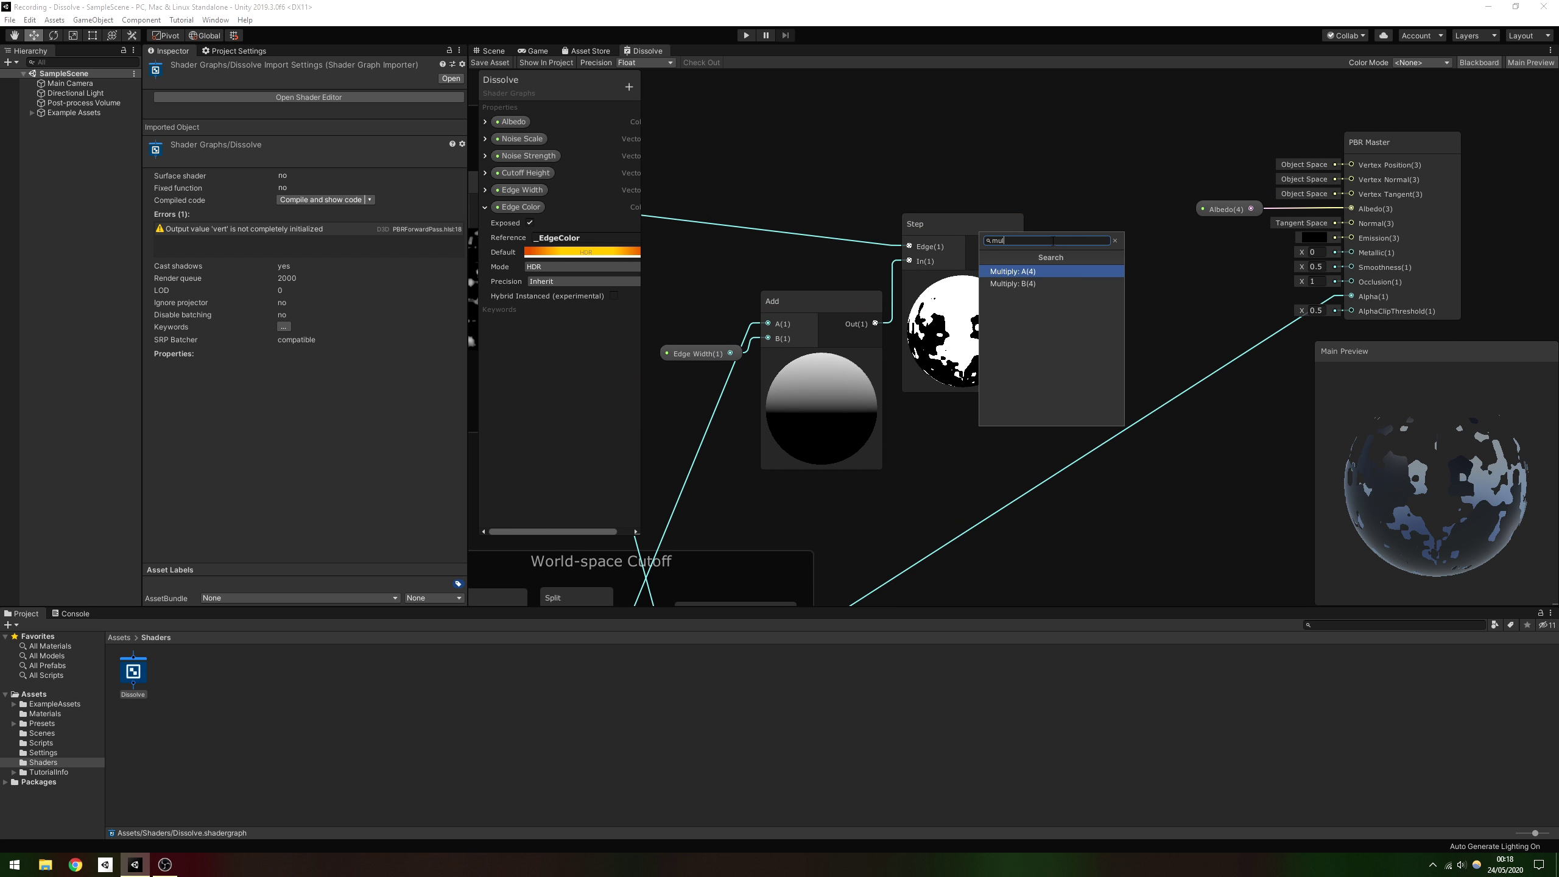
key(Return)
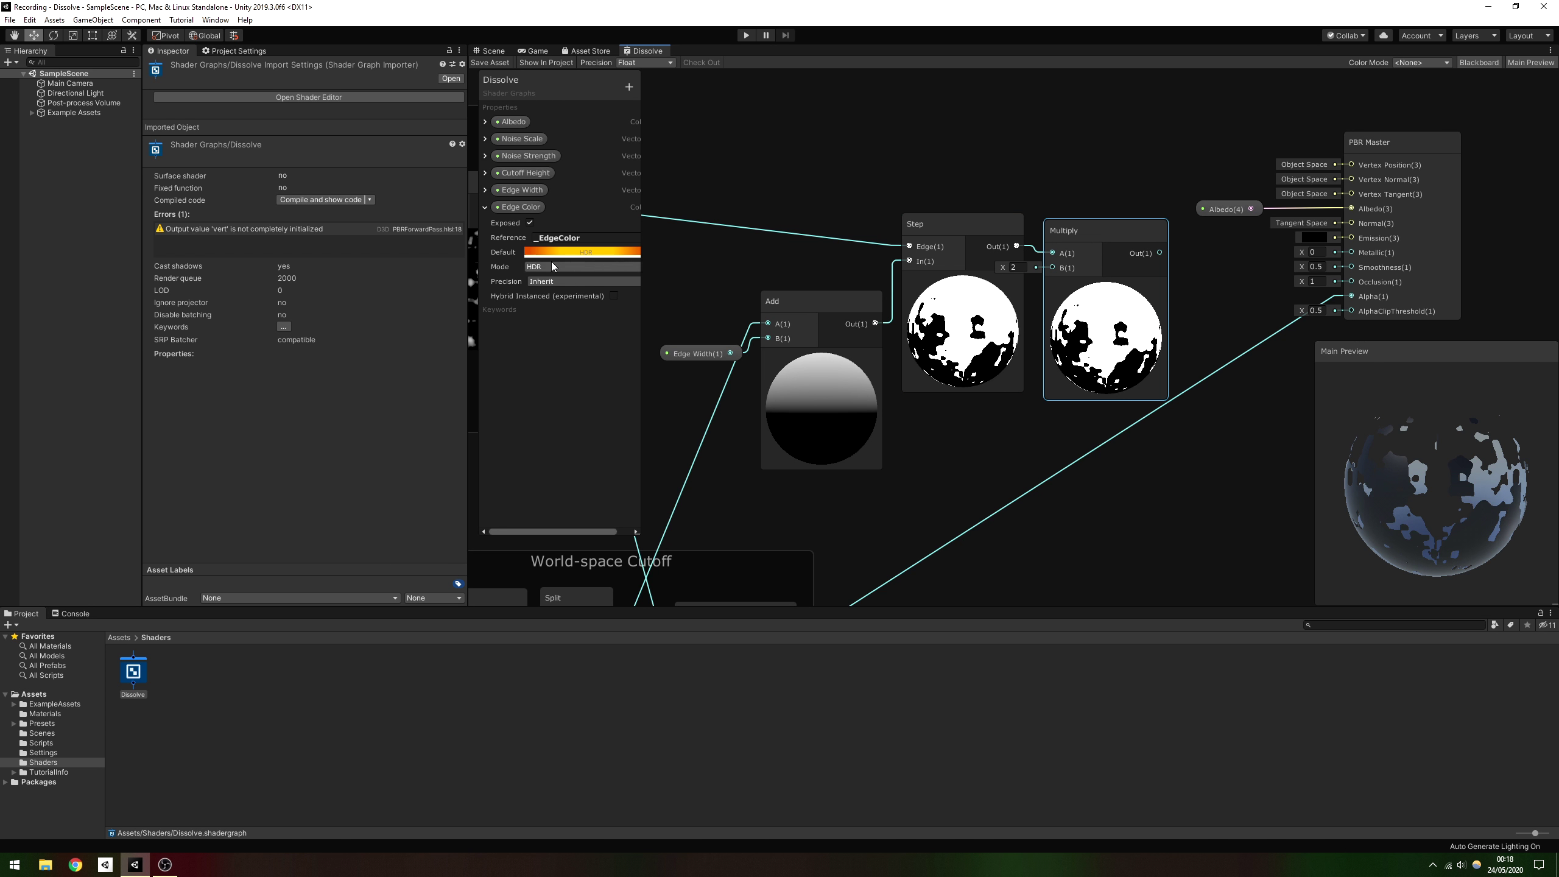
drag(519, 207, 1054, 267)
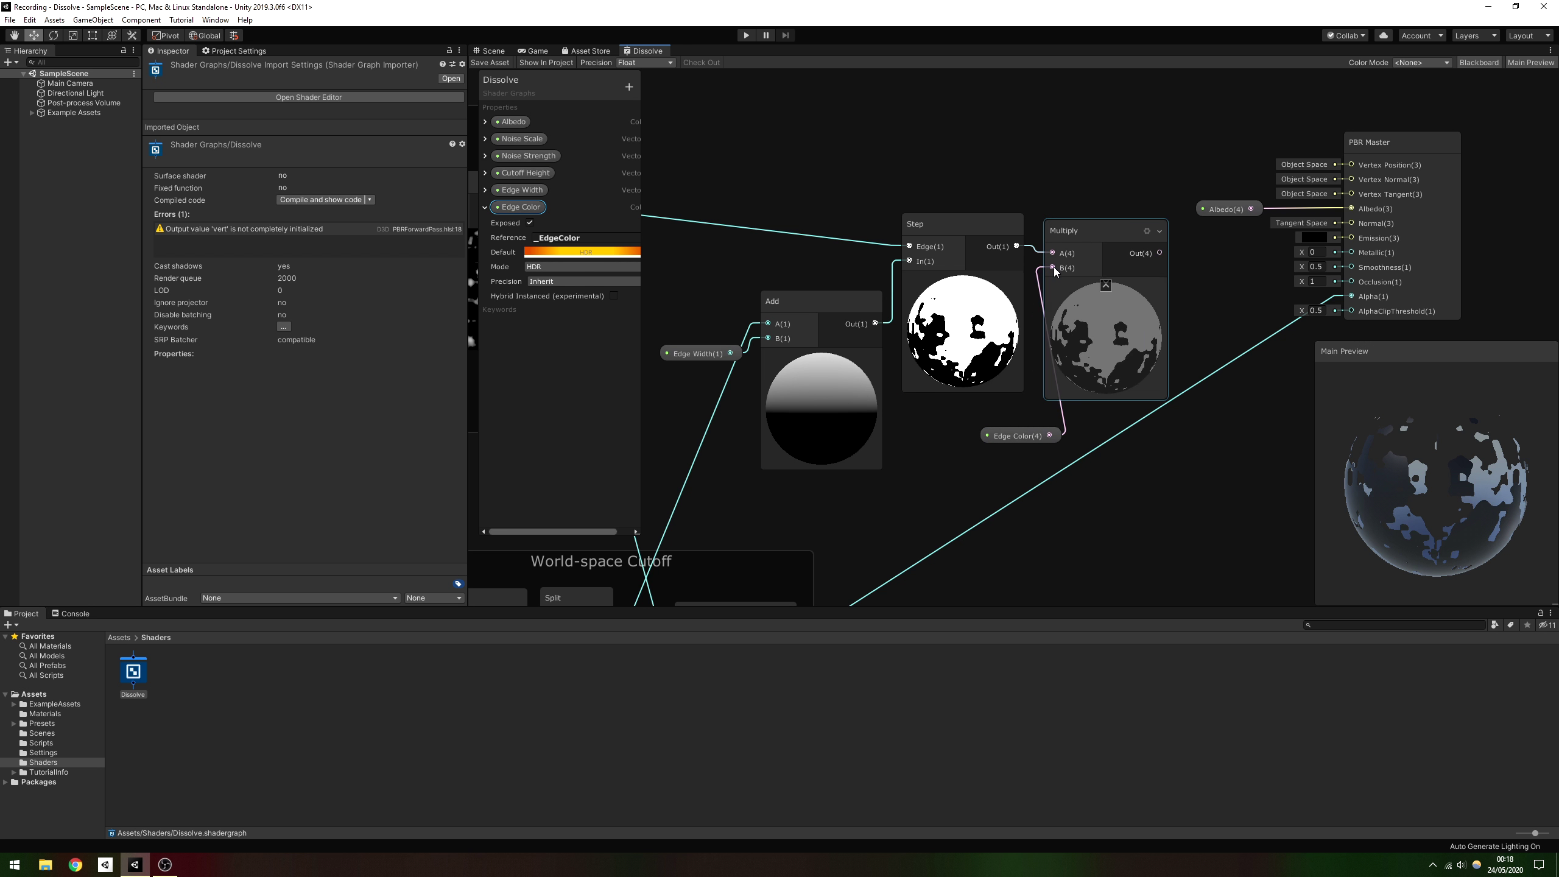